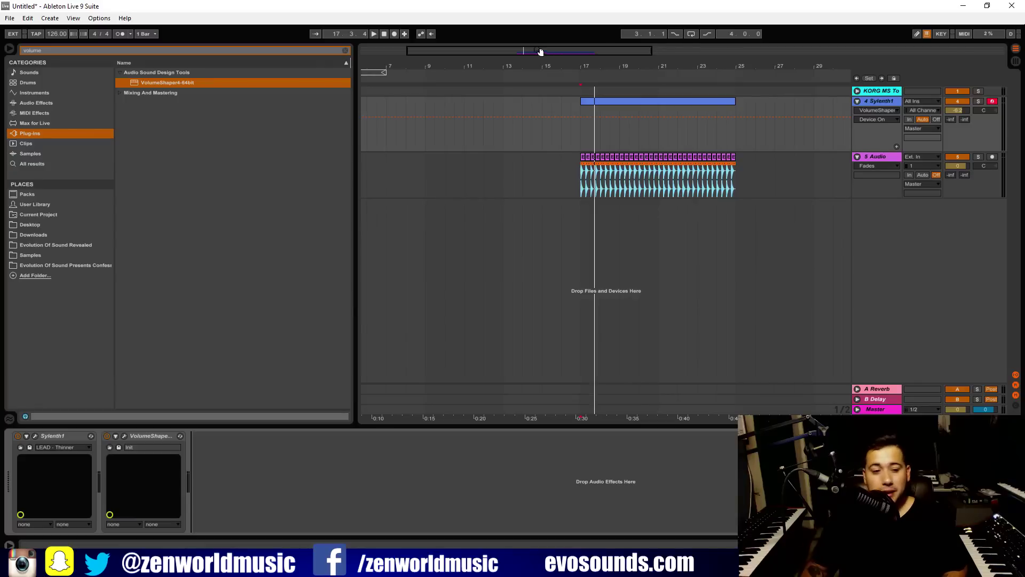
- Open the Sylenth1 synth, choose the preset "045: LEAD - Thinner" from its preset list and close the plugin window
{"action": "left_click", "coordinate": [33, 436]}
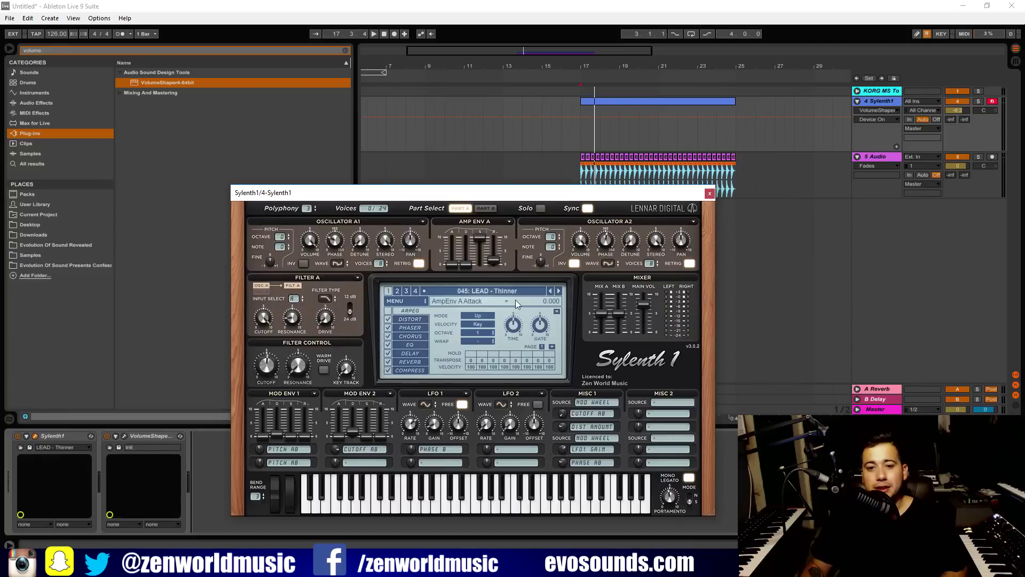
{"action": "left_click", "coordinate": [501, 289]}
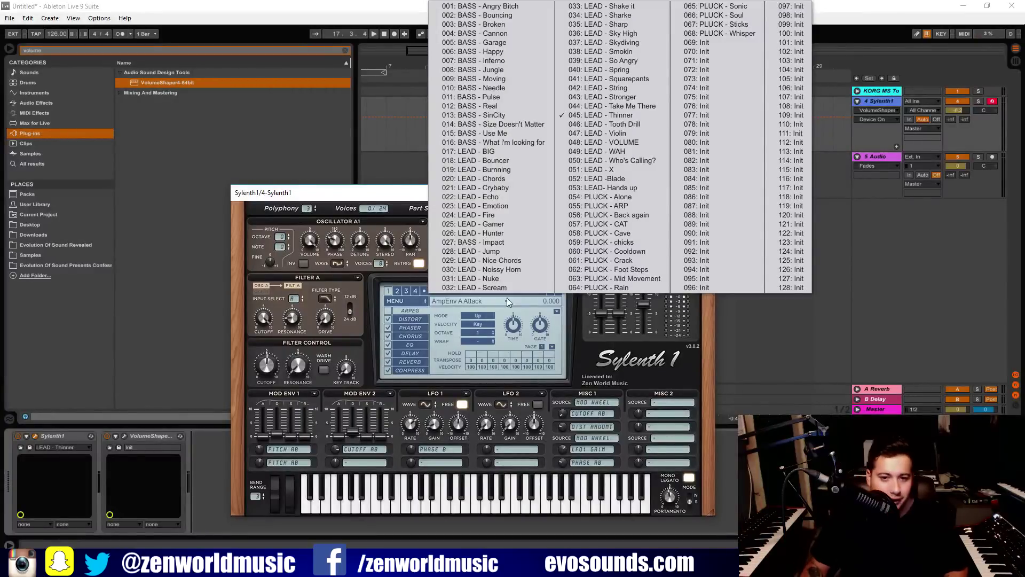
{"action": "left_click", "coordinate": [585, 115]}
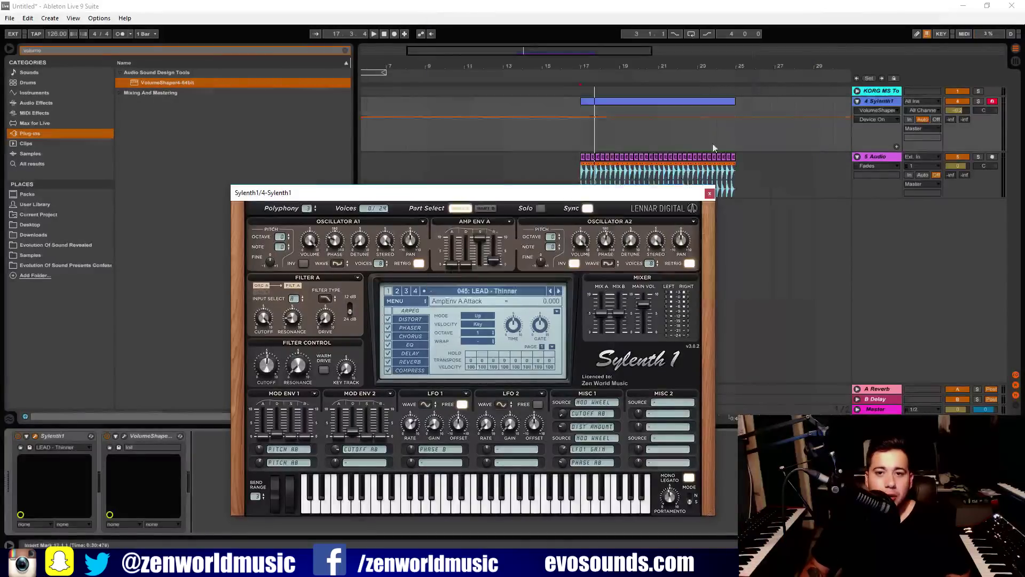
{"action": "left_click", "coordinate": [708, 195]}
- Insert an empty MIDI clip on the Sylenth1 track over bars 17 to 25 and play it with the drums
{"action": "left_click_drag", "start_coordinate": [542, 64], "coordinate": [664, 89]}
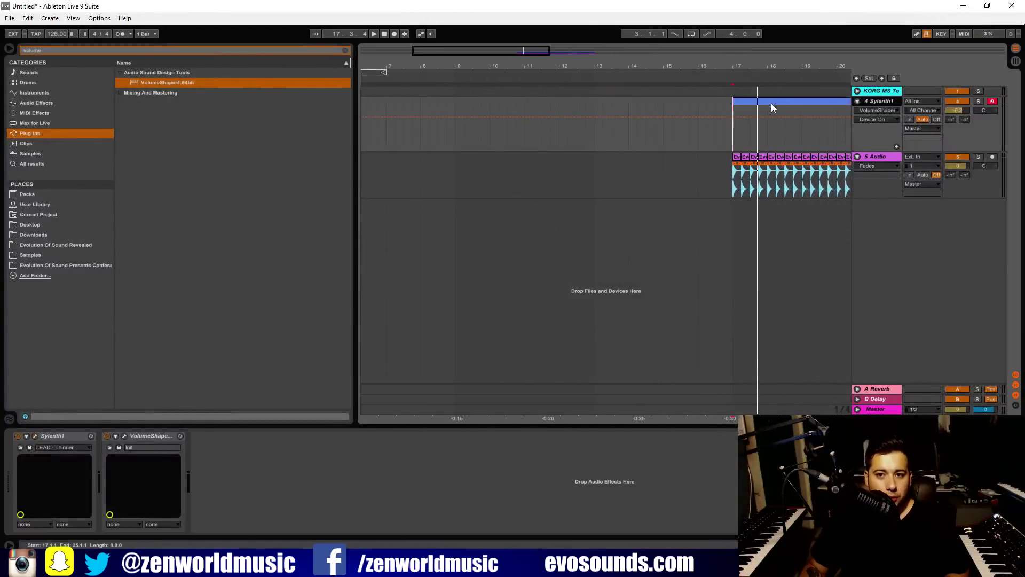
{"action": "key", "text": "ctrl+shift+m"}
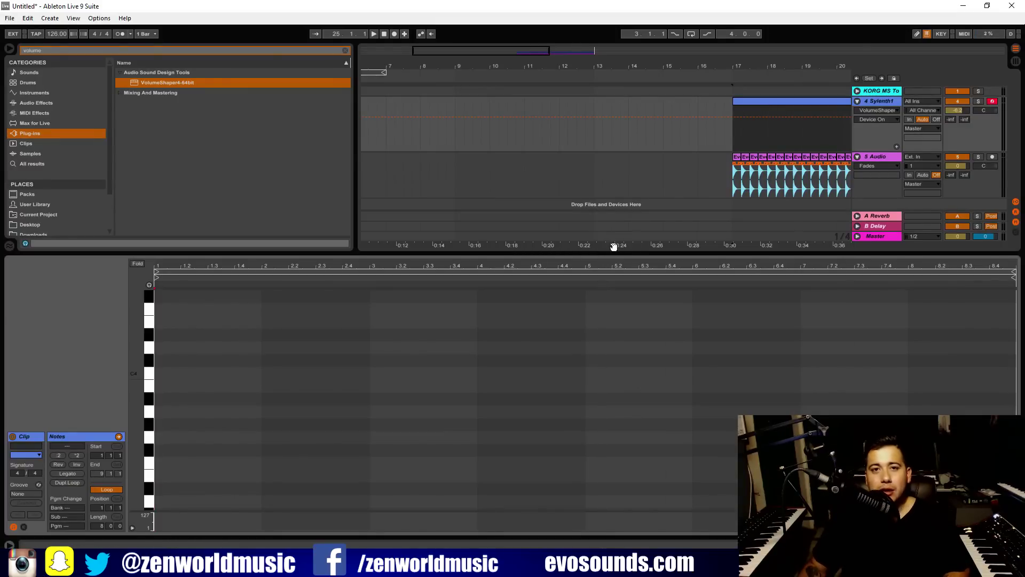
{"action": "left_click_drag", "start_coordinate": [554, 68], "coordinate": [594, 65]}
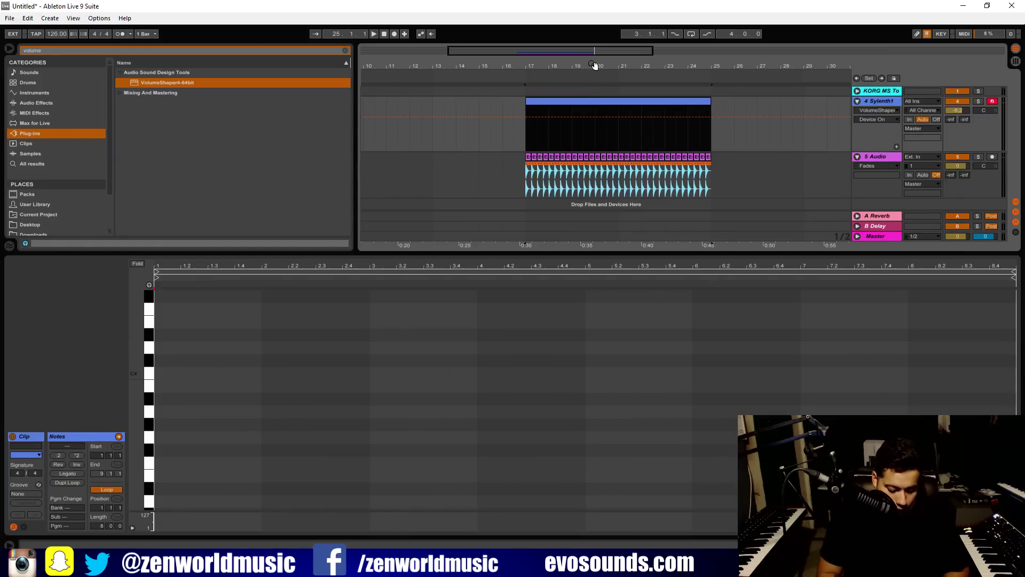
{"action": "key", "text": "space"}
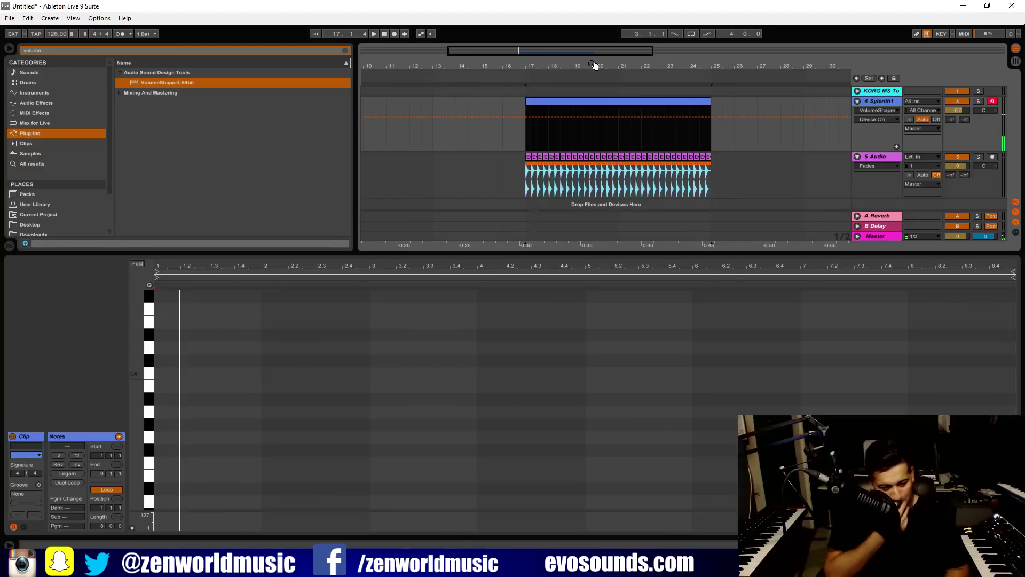
- Add an F3 note at the start of the clip and audition it against the drum track
{"action": "double_click", "coordinate": [162, 468]}
{"action": "key", "text": "space"}
{"action": "key", "text": "space"}
{"action": "left_click", "coordinate": [205, 273]}
{"action": "left_click_drag", "start_coordinate": [213, 267], "coordinate": [233, 284]}
{"action": "key", "text": "space"}
{"action": "key", "text": "space"}
- Add a second note after the opening F3, raise it to G3 and play the clip
{"action": "double_click", "coordinate": [178, 462]}
{"action": "left_click_drag", "start_coordinate": [179, 462], "coordinate": [188, 437]}
{"action": "key", "text": "space"}
{"action": "key", "text": "space"}
{"action": "left_click_drag", "start_coordinate": [187, 267], "coordinate": [218, 284]}
{"action": "key", "text": "space"}
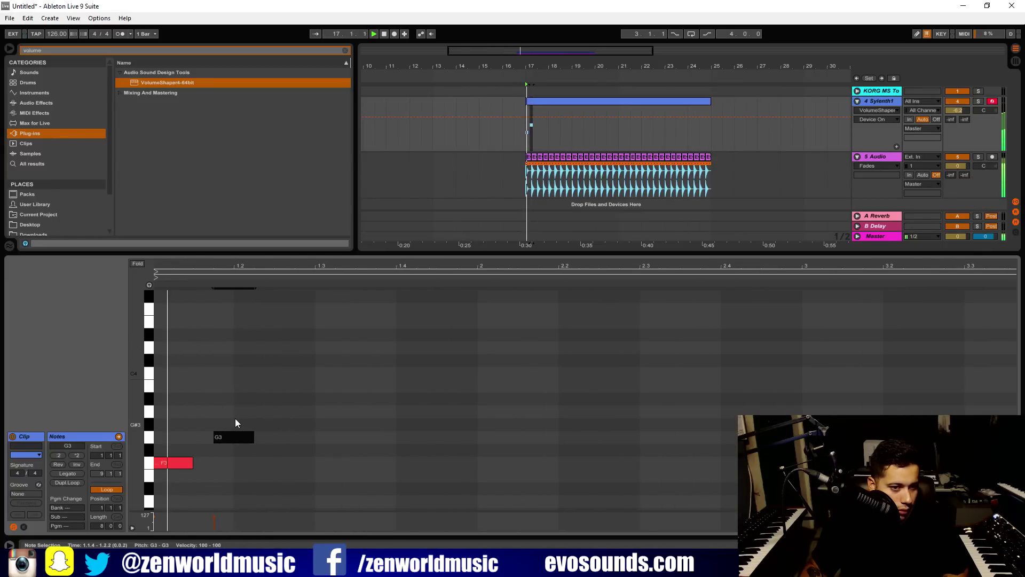
- Continue the melody upward with a G#3 note at 1.2.2 and a C4 note at 1.2.3
{"action": "left_click_drag", "start_coordinate": [243, 438], "coordinate": [277, 425]}
{"action": "key", "text": "ctrl+d"}
{"action": "key", "text": "space"}
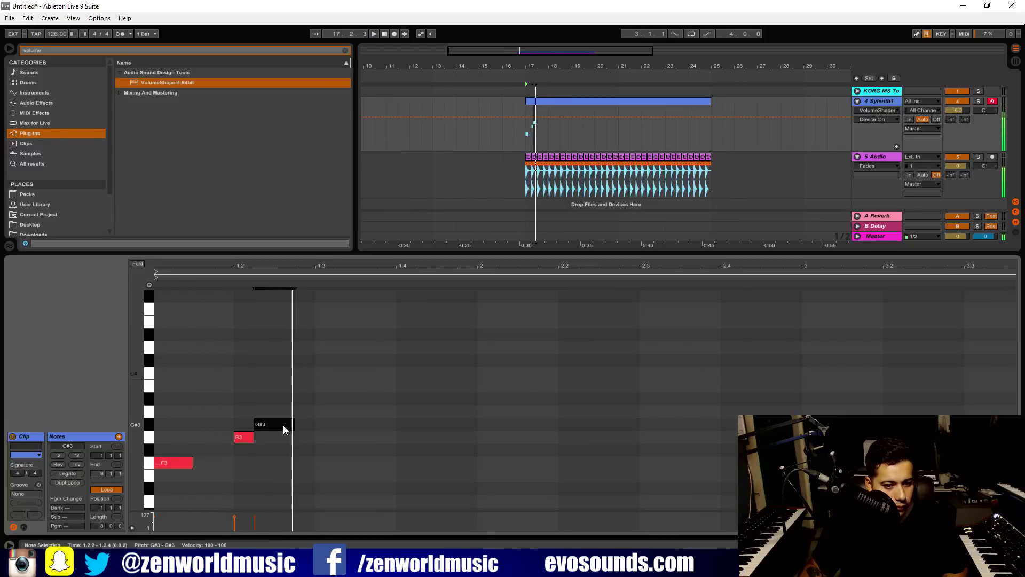
{"action": "key", "text": "ctrl+d"}
{"action": "left_click_drag", "start_coordinate": [293, 425], "coordinate": [292, 369]}
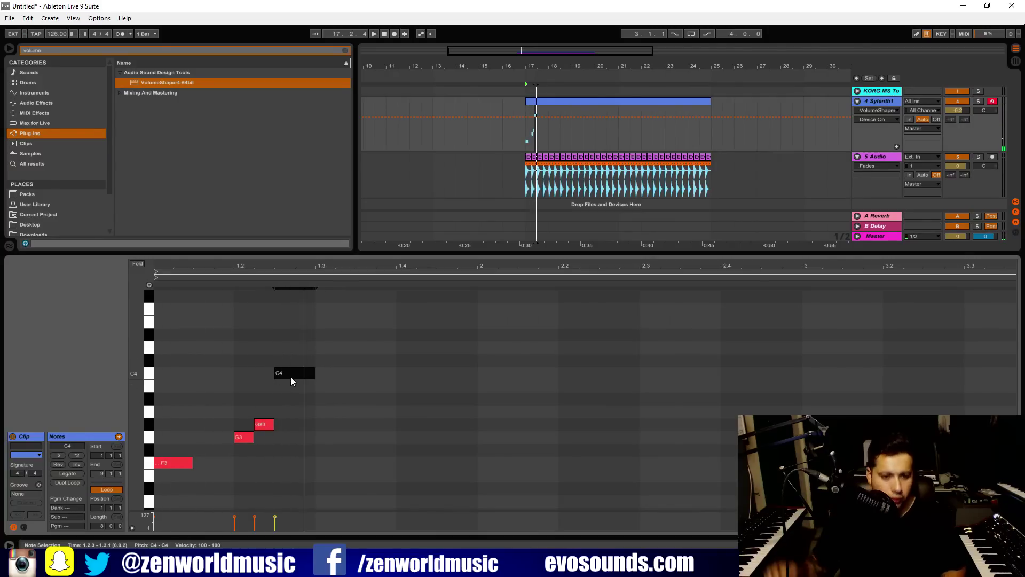
{"action": "mouse_move", "coordinate": [290, 377]}
{"action": "left_mouse_down"}
{"action": "mouse_move", "coordinate": [306, 357]}
{"action": "mouse_move", "coordinate": [282, 428]}
{"action": "mouse_move", "coordinate": [296, 398]}
{"action": "mouse_move", "coordinate": [302, 439]}
{"action": "mouse_move", "coordinate": [300, 374]}
{"action": "left_mouse_up"}
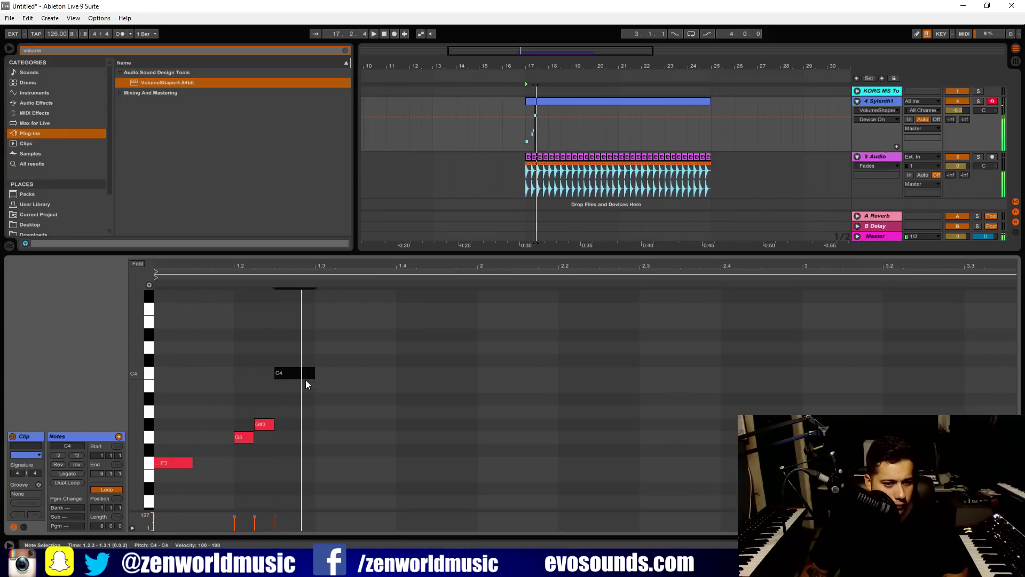
- Duplicate the C4 note twice and shorten all three C4 notes equally so gaps separate them
{"action": "key", "text": "ctrl+d"}
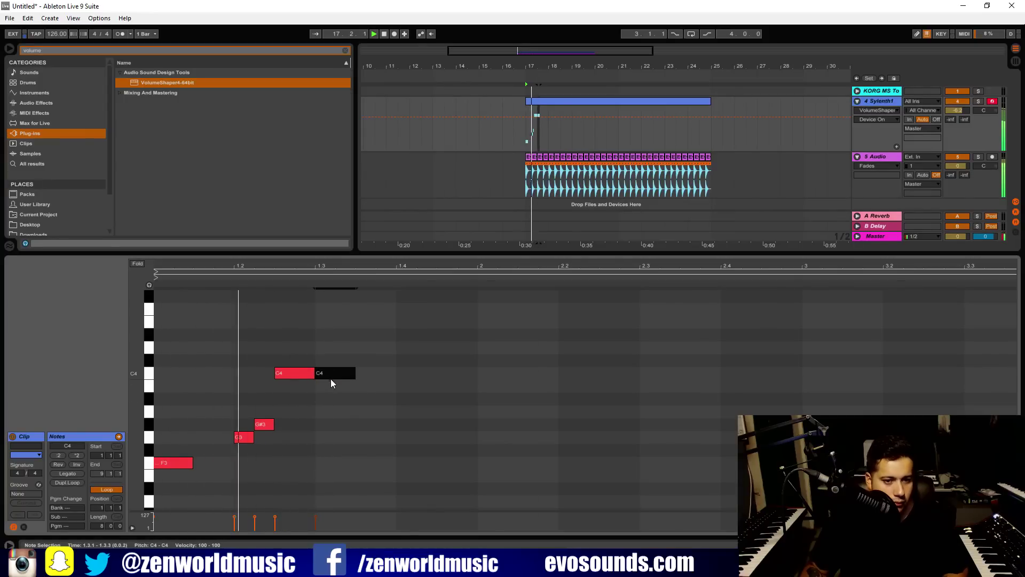
{"action": "key", "text": "ctrl+d"}
{"action": "key", "text": "space"}
{"action": "left_click", "coordinate": [305, 374], "text": "shift"}
{"action": "left_click", "coordinate": [322, 374], "text": "shift"}
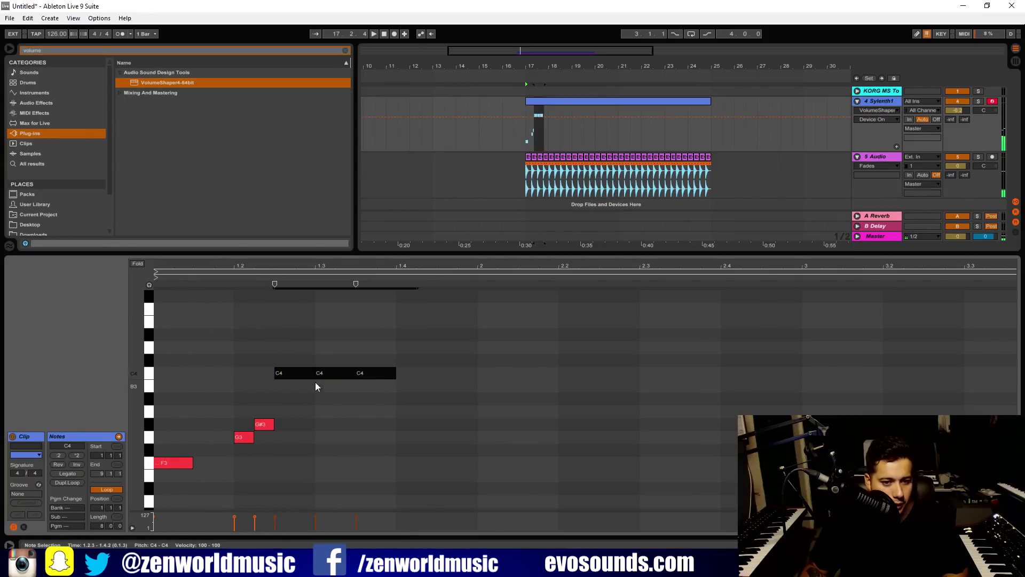
{"action": "left_click_drag", "start_coordinate": [313, 374], "coordinate": [304, 374]}
{"action": "key", "text": "space"}
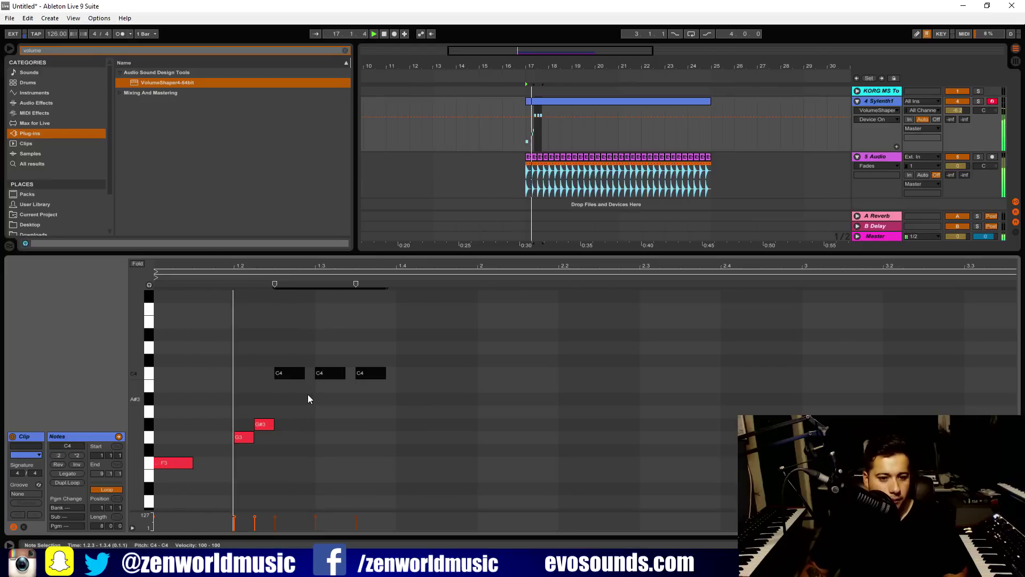
- Shift the second C4 note to 1.3.2 and the third slightly later in the same beat, checking the rhythm in playback
{"action": "left_click", "coordinate": [332, 373]}
{"action": "key", "text": "space"}
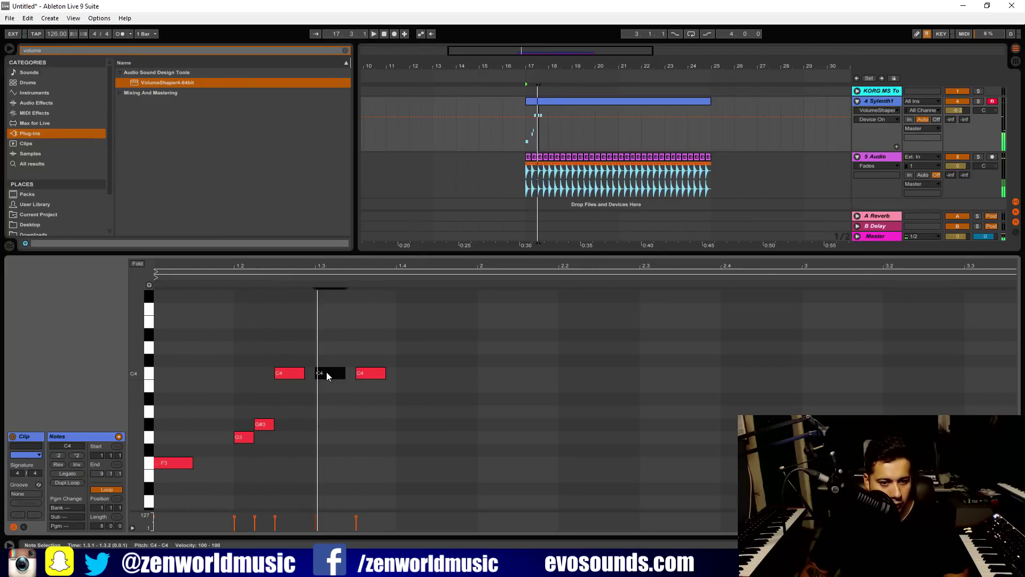
{"action": "left_click_drag", "start_coordinate": [330, 375], "coordinate": [376, 380]}
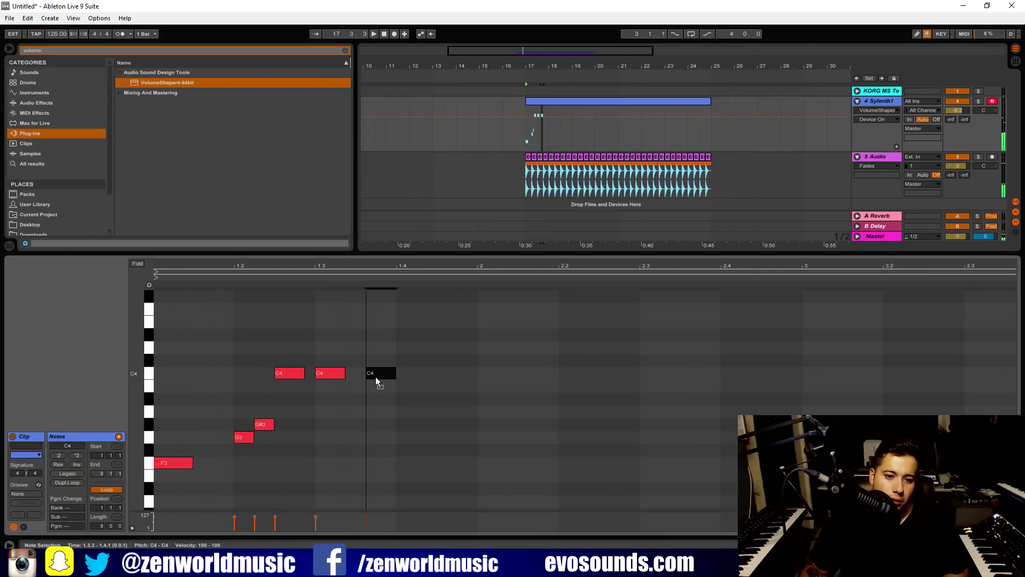
{"action": "left_click", "coordinate": [329, 376]}
{"action": "left_click_drag", "start_coordinate": [328, 380], "coordinate": [339, 382]}
{"action": "left_click_drag", "start_coordinate": [338, 381], "coordinate": [379, 373]}
{"action": "left_click", "coordinate": [381, 373]}
{"action": "key", "text": "space"}
- Add another C4 at 1.4.3, nudge the third C4 to 1.3.4 and place a C#4 copy at 2.1.1
{"action": "key", "text": "ctrl+d"}
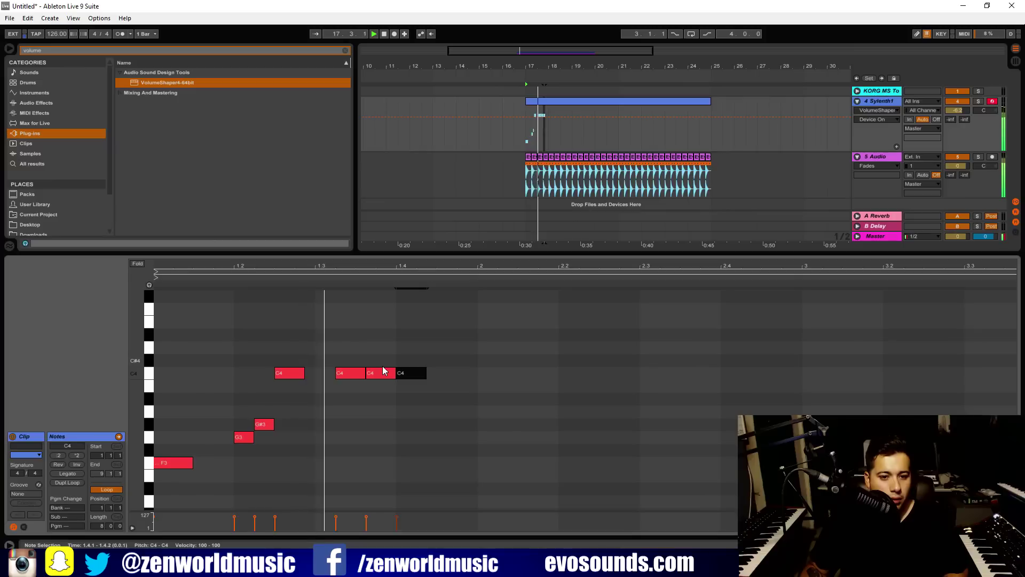
{"action": "left_click_drag", "start_coordinate": [409, 374], "coordinate": [435, 380]}
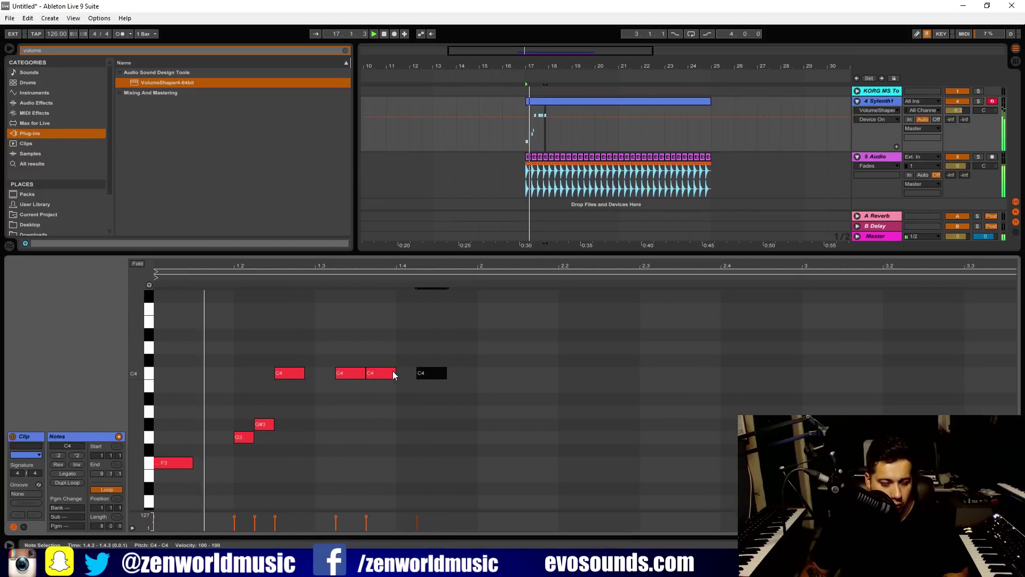
{"action": "left_click_drag", "start_coordinate": [374, 376], "coordinate": [458, 379]}
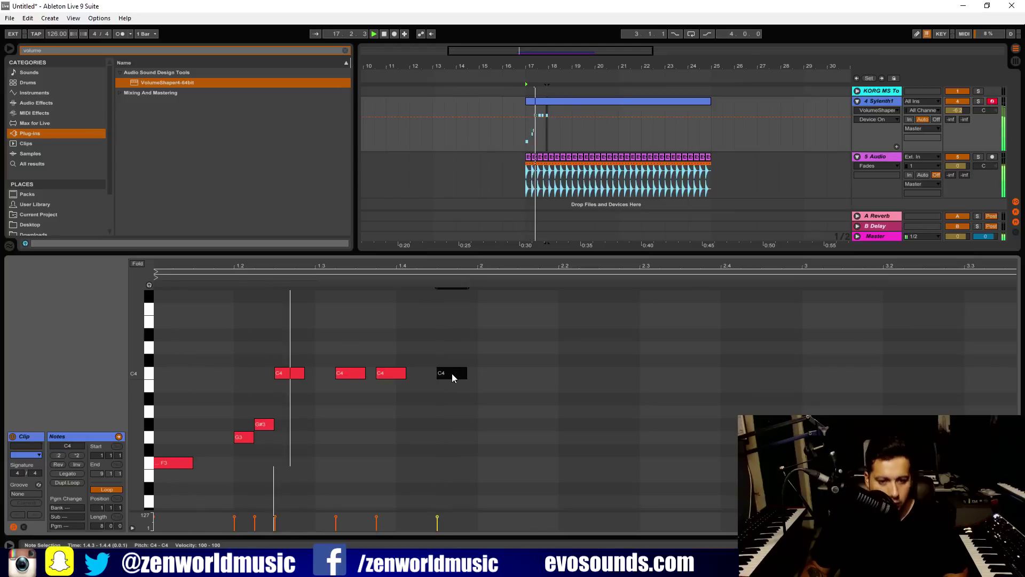
{"action": "left_click_drag", "start_coordinate": [453, 378], "coordinate": [490, 365]}
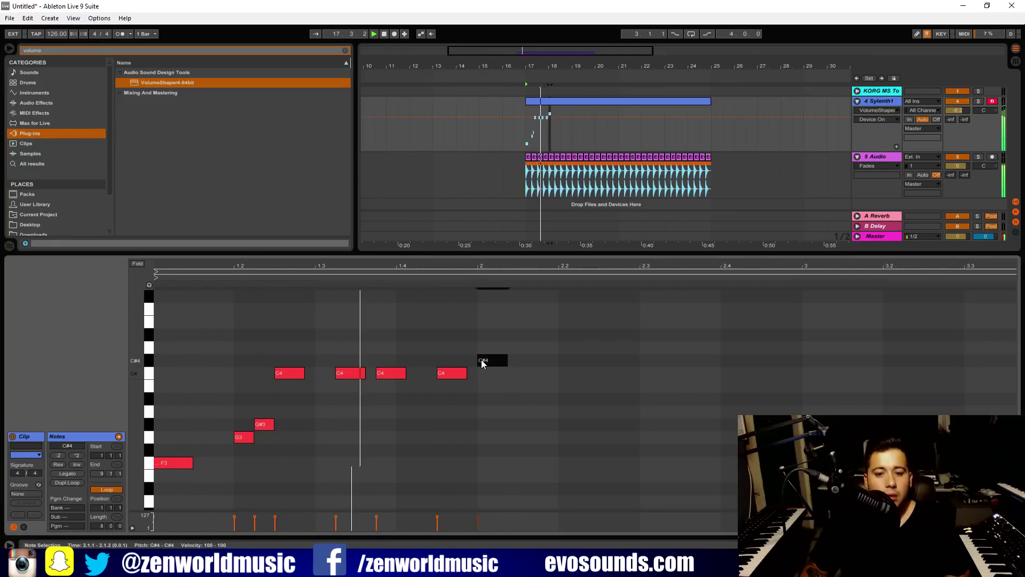
- Place another C#4 note at 2.2 and a D#4 note at 2.2.2
{"action": "key", "text": "ctrl+d"}
{"action": "left_click_drag", "start_coordinate": [526, 365], "coordinate": [540, 313]}
{"action": "key", "text": "space"}
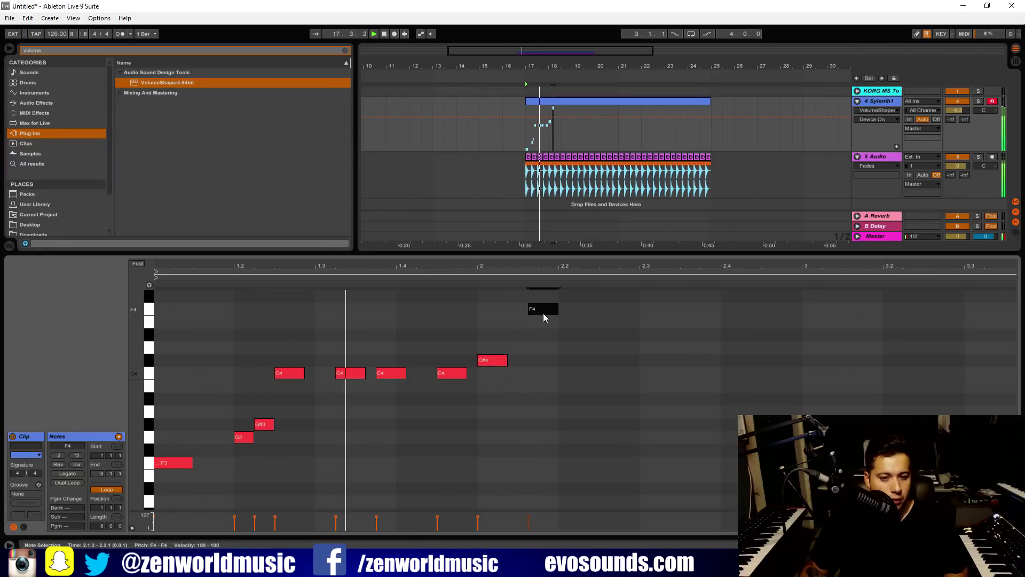
{"action": "left_click_drag", "start_coordinate": [543, 312], "coordinate": [569, 338]}
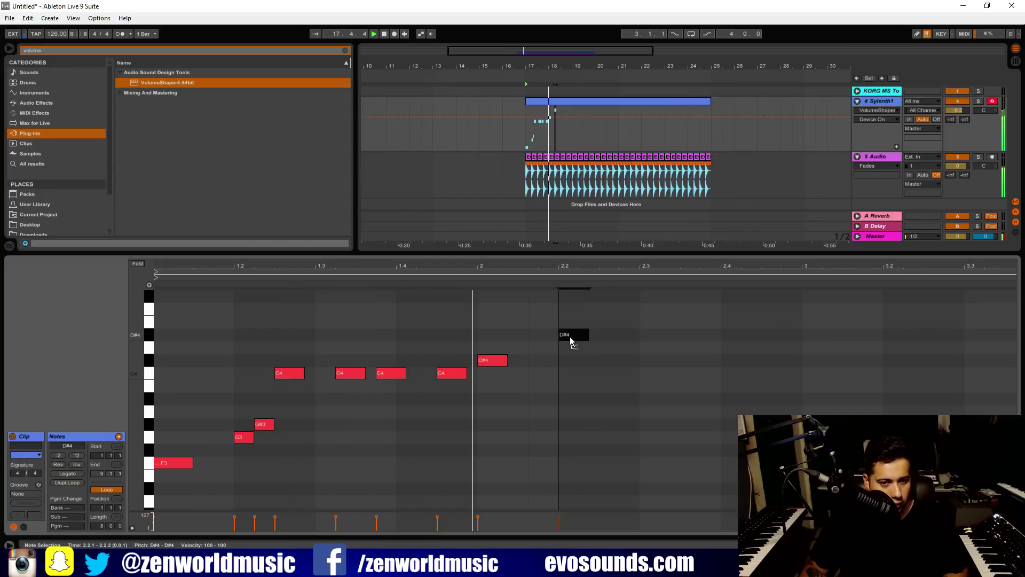
{"action": "left_click_drag", "start_coordinate": [570, 338], "coordinate": [600, 340]}
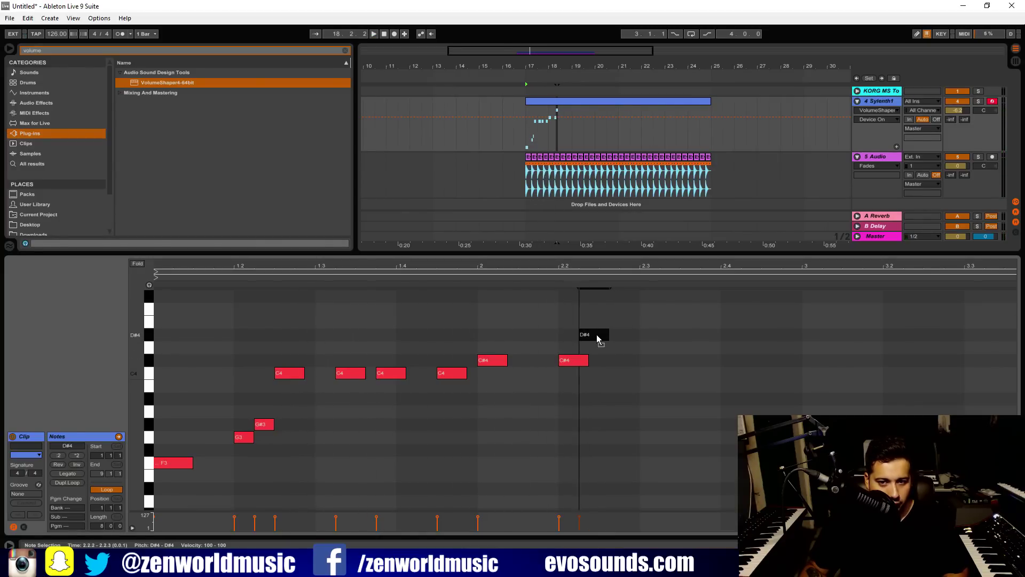
- Complete bar 2 with an F4 note after the D#4 and four C4 notes, and play from bar 18
{"action": "left_click", "coordinate": [555, 129]}
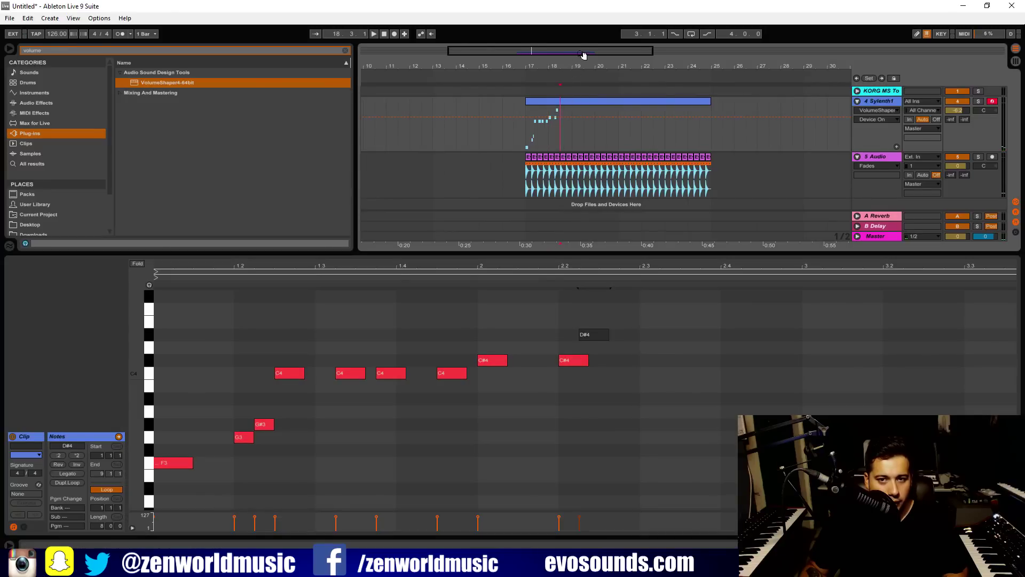
{"action": "left_click_drag", "start_coordinate": [583, 55], "coordinate": [543, 76]}
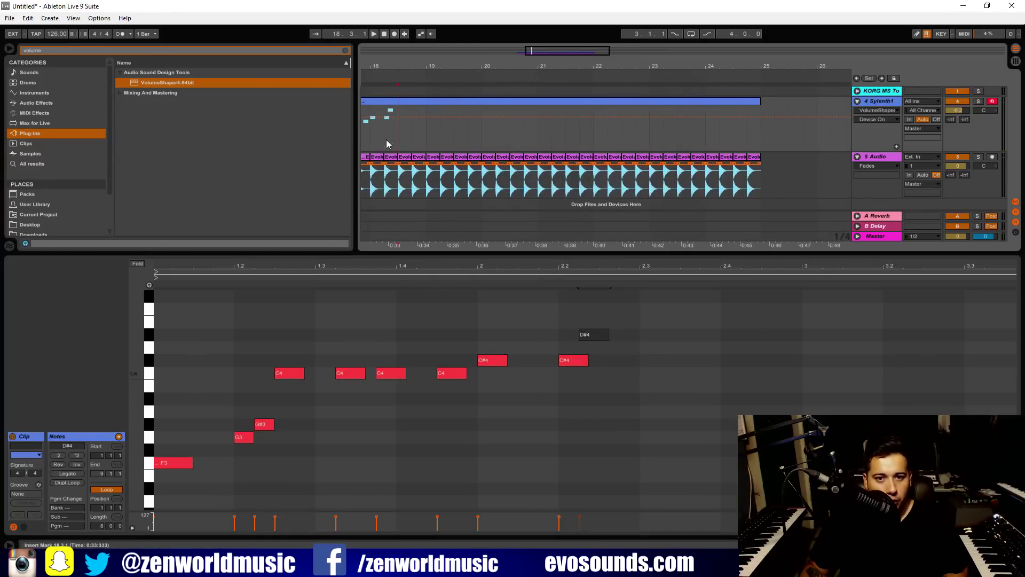
{"action": "double_click", "coordinate": [613, 336]}
{"action": "mouse_move", "coordinate": [614, 335]}
{"action": "left_mouse_down"}
{"action": "mouse_move", "coordinate": [618, 314]}
{"action": "mouse_move", "coordinate": [603, 310]}
{"action": "mouse_move", "coordinate": [656, 376]}
{"action": "mouse_move", "coordinate": [646, 377]}
{"action": "mouse_move", "coordinate": [777, 368]}
{"action": "left_mouse_up"}
{"action": "double_click", "coordinate": [644, 319]}
{"action": "key", "text": "space"}
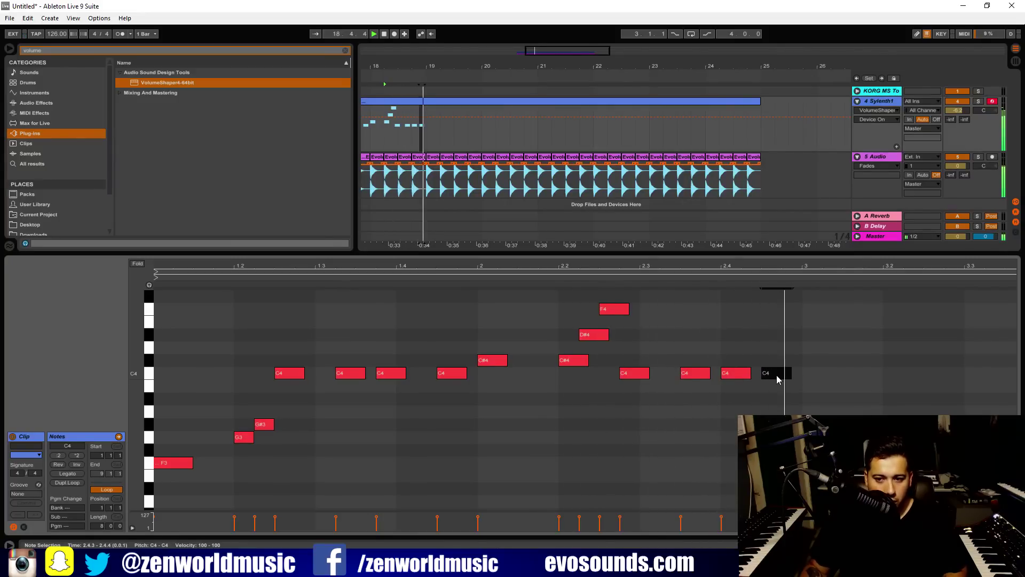
- Duplicate all notes of the two-bar melody into bars 3 and 4 of the clip
{"action": "left_click_drag", "start_coordinate": [784, 266], "coordinate": [784, 227]}
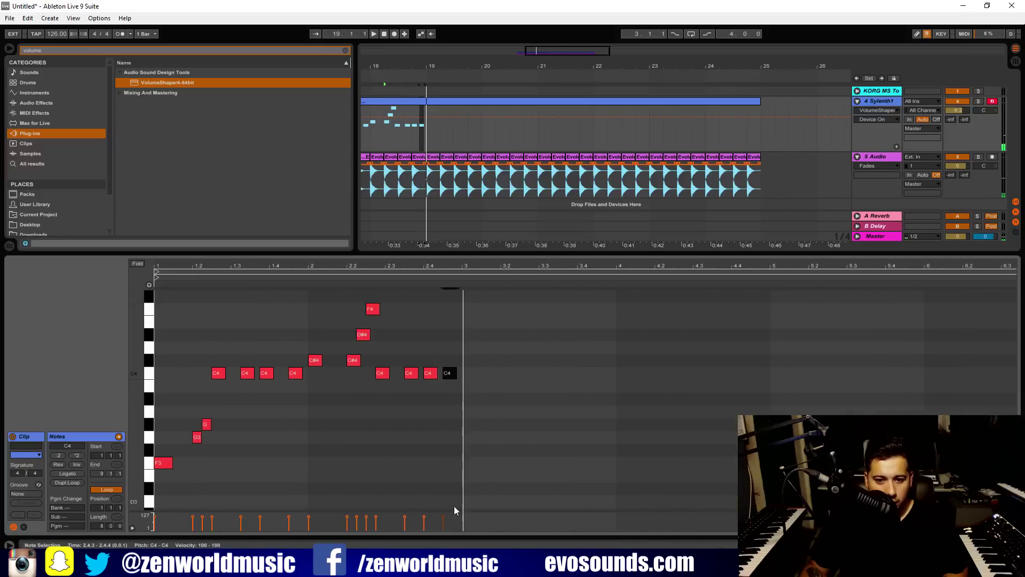
{"action": "key", "text": "ctrl+a"}
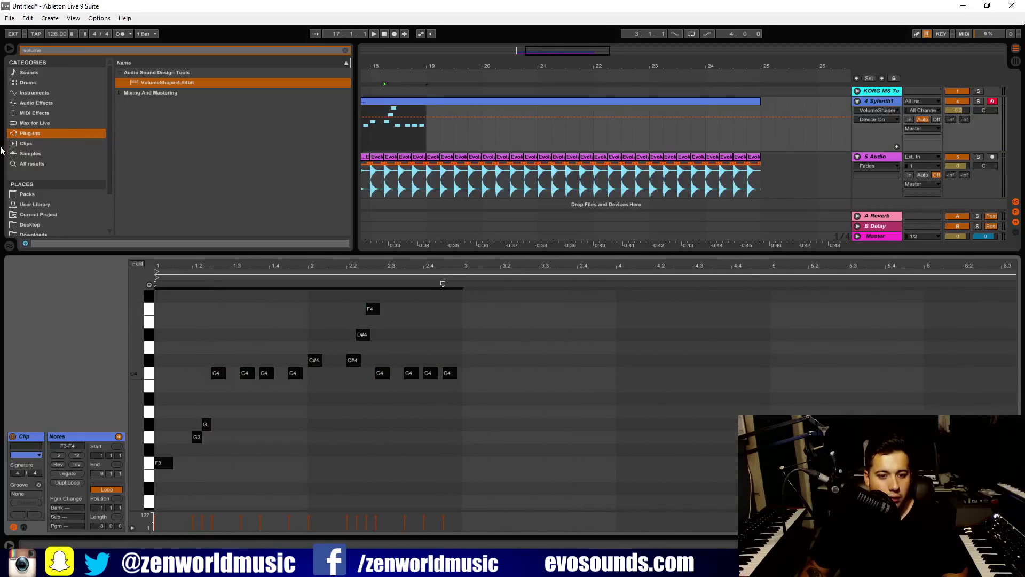
{"action": "key", "text": "ctrl+d"}
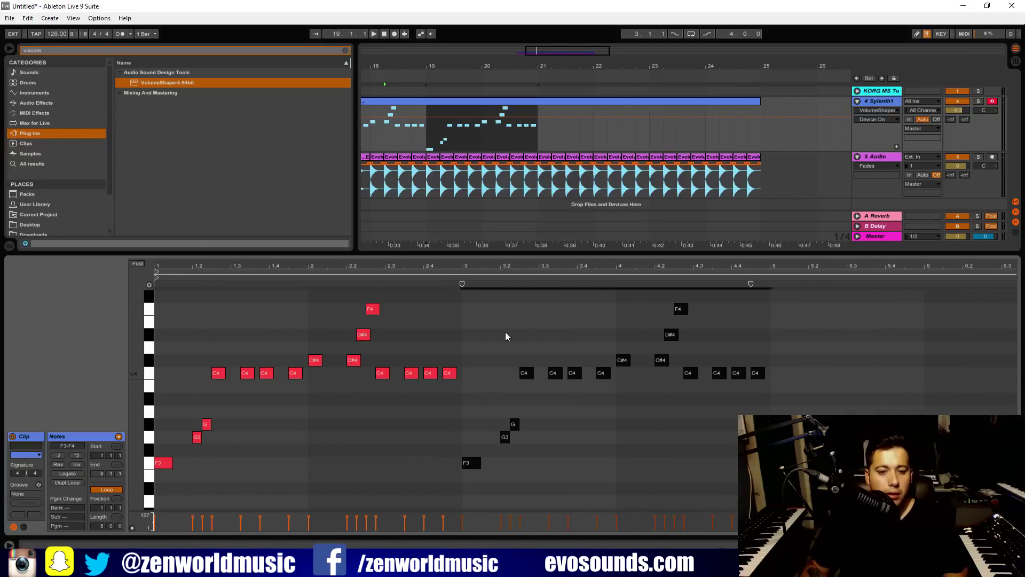
{"action": "left_click", "coordinate": [671, 384]}
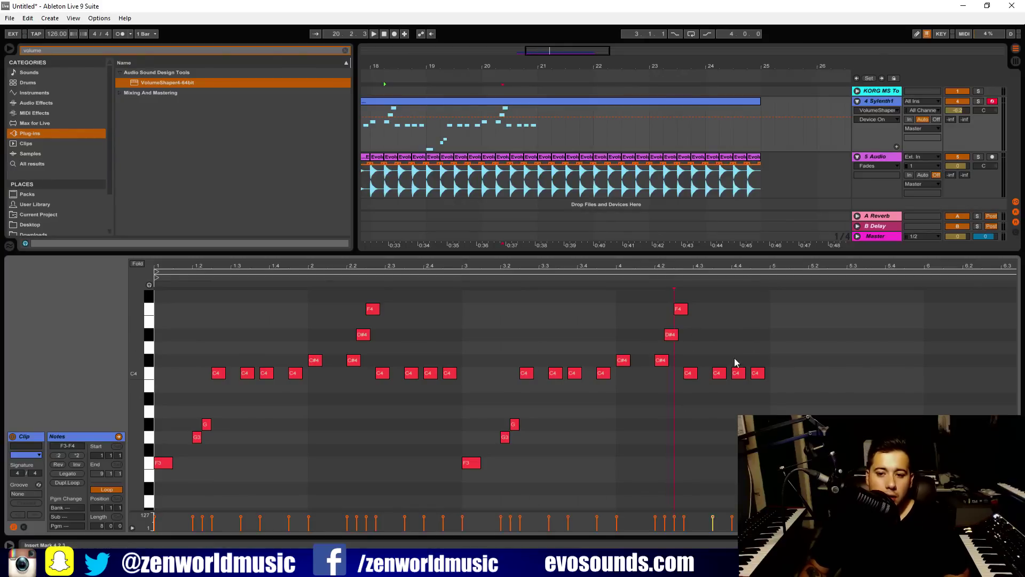
- Duplicate the four-bar melody into bars 5 to 8 to fill the clip
{"action": "left_click_drag", "start_coordinate": [712, 266], "coordinate": [712, 231]}
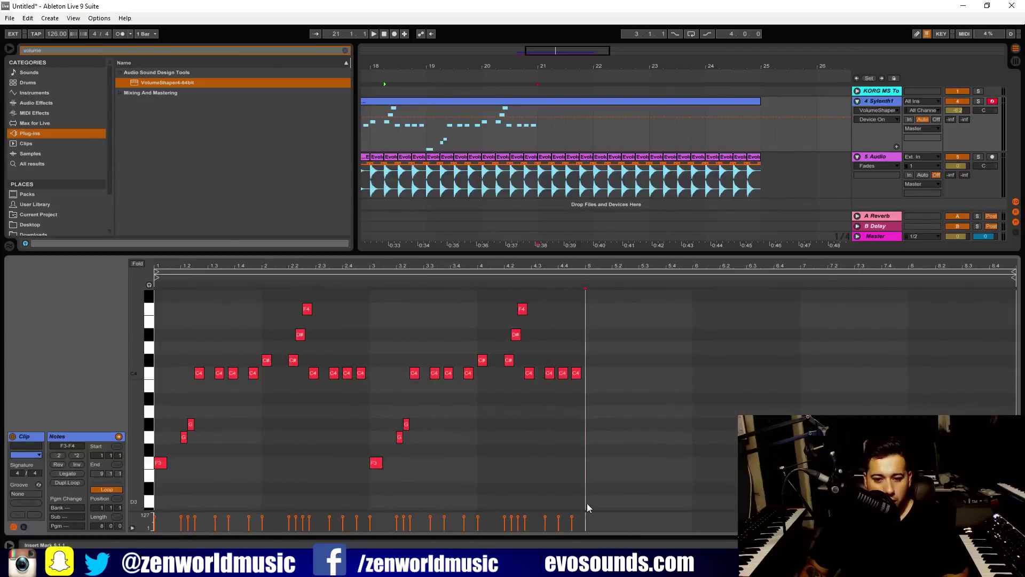
{"action": "key", "text": "ctrl+a"}
{"action": "key", "text": "ctrl+d"}
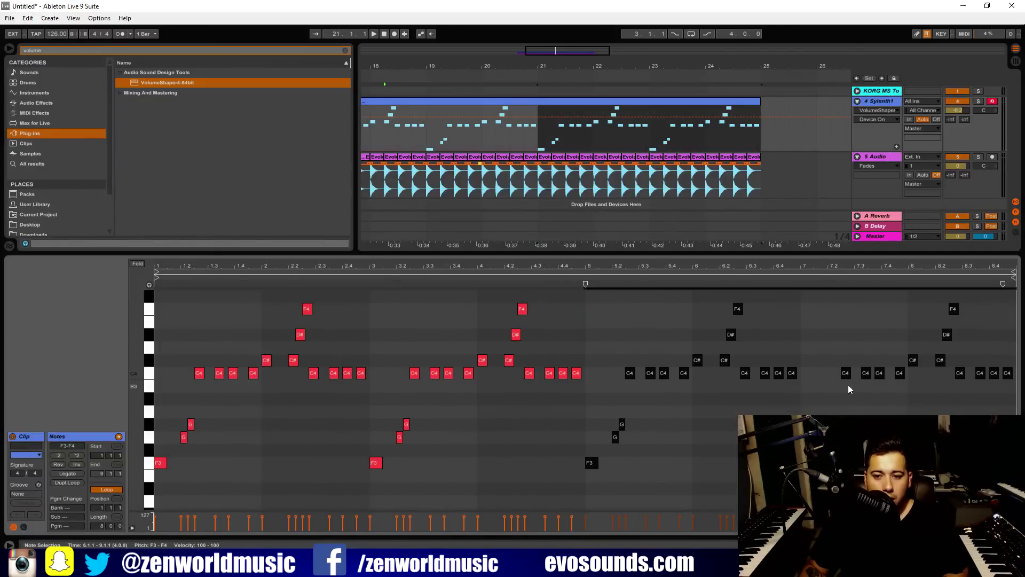
{"action": "left_click", "coordinate": [800, 328]}
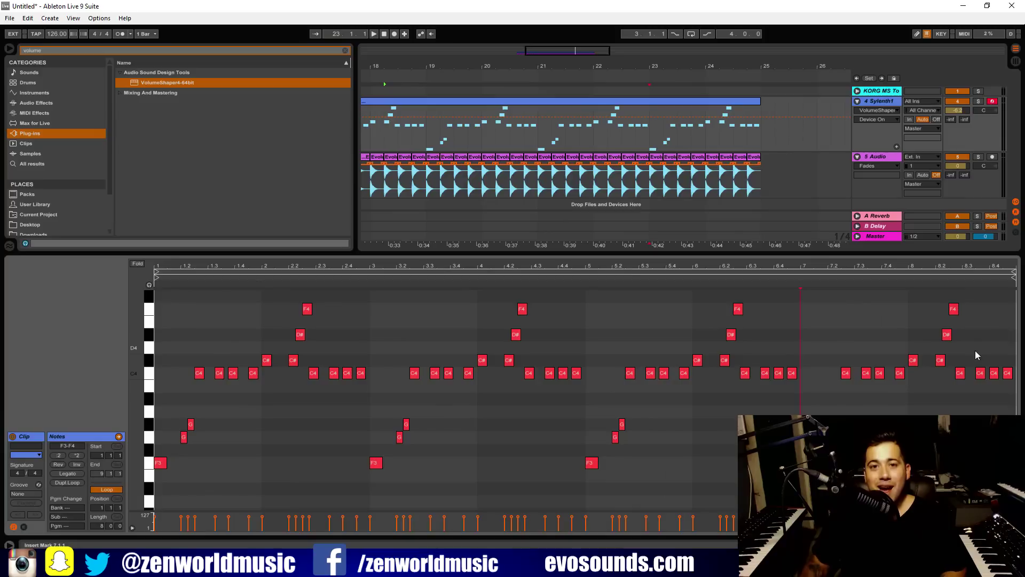
- Play the repeated melody with the drums and show the whole clip in the arrangement
{"action": "key", "text": "space"}
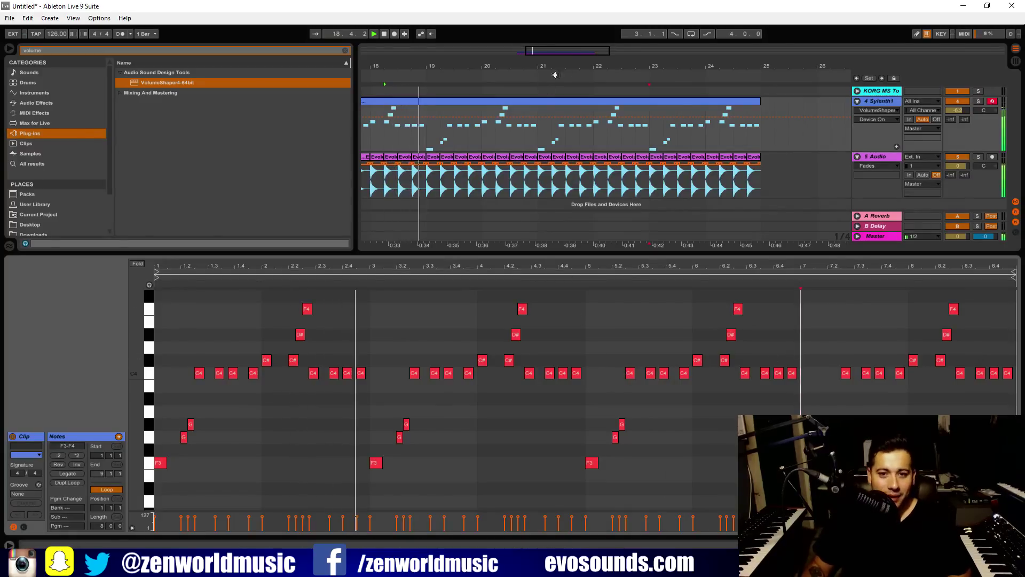
{"action": "left_click_drag", "start_coordinate": [655, 66], "coordinate": [655, 45]}
{"action": "key", "text": "space"}
{"action": "left_click", "coordinate": [597, 137]}
{"action": "left_click", "coordinate": [587, 137]}
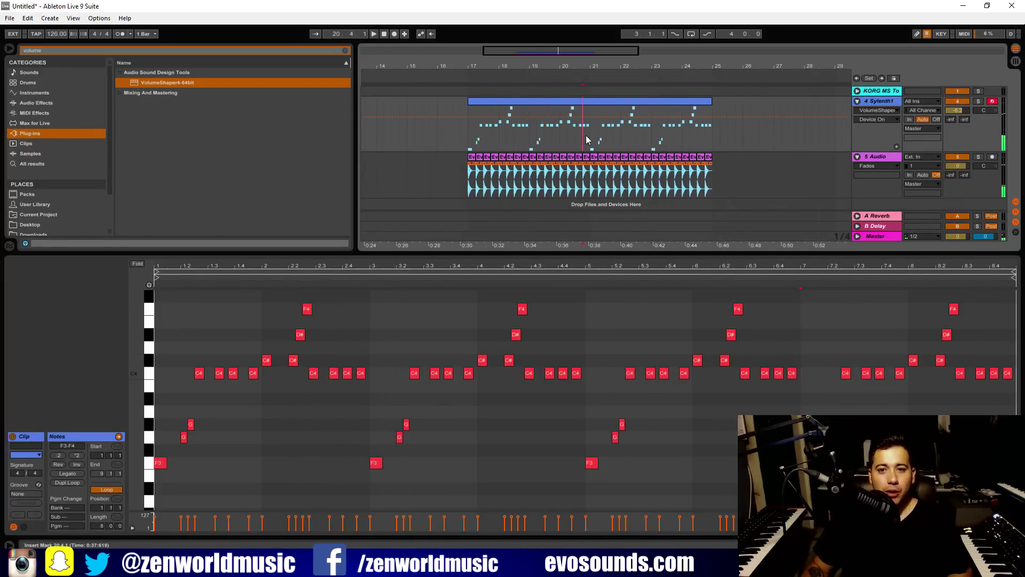
- Split the lead clip at bars 17.2 and 21, and delete the section from bar 21 to 25
{"action": "left_click_drag", "start_coordinate": [590, 140], "coordinate": [499, 139]}
{"action": "key", "text": "ctrl+e"}
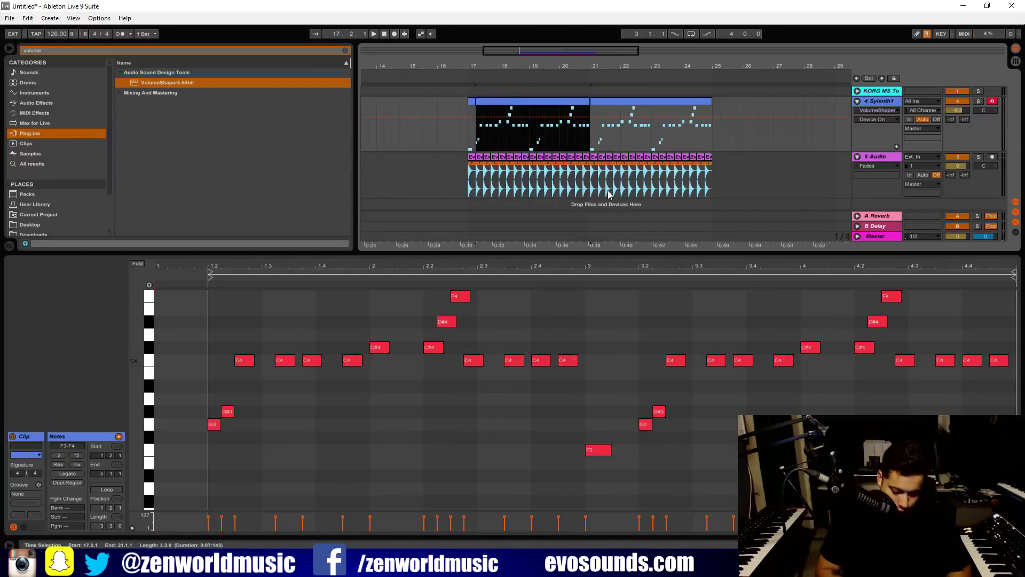
{"action": "left_click", "coordinate": [627, 101]}
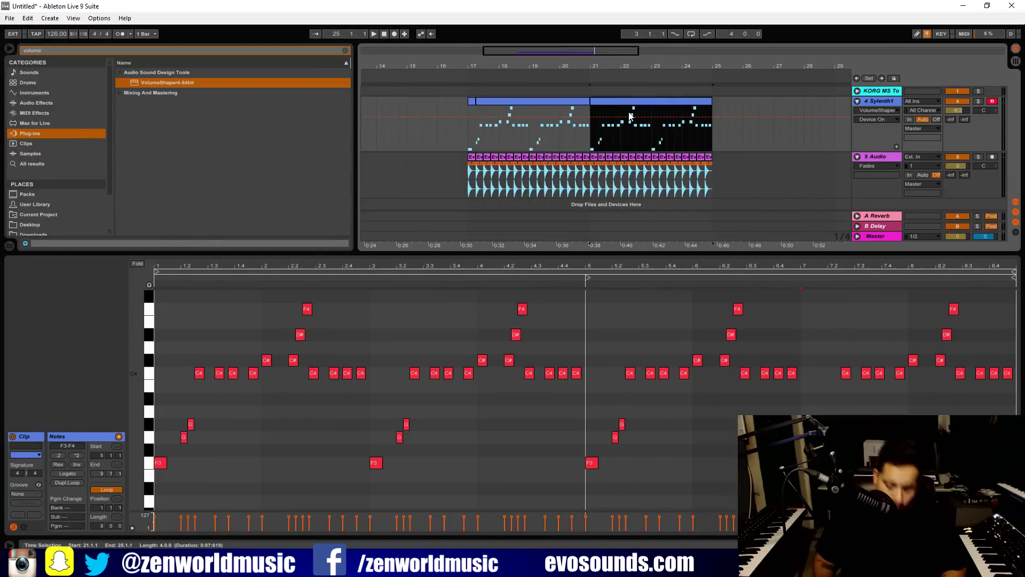
{"action": "key", "text": "Delete"}
- Consolidate the two remaining lead pieces from bar 17 to 21 into one four-bar clip
{"action": "left_click", "coordinate": [489, 127]}
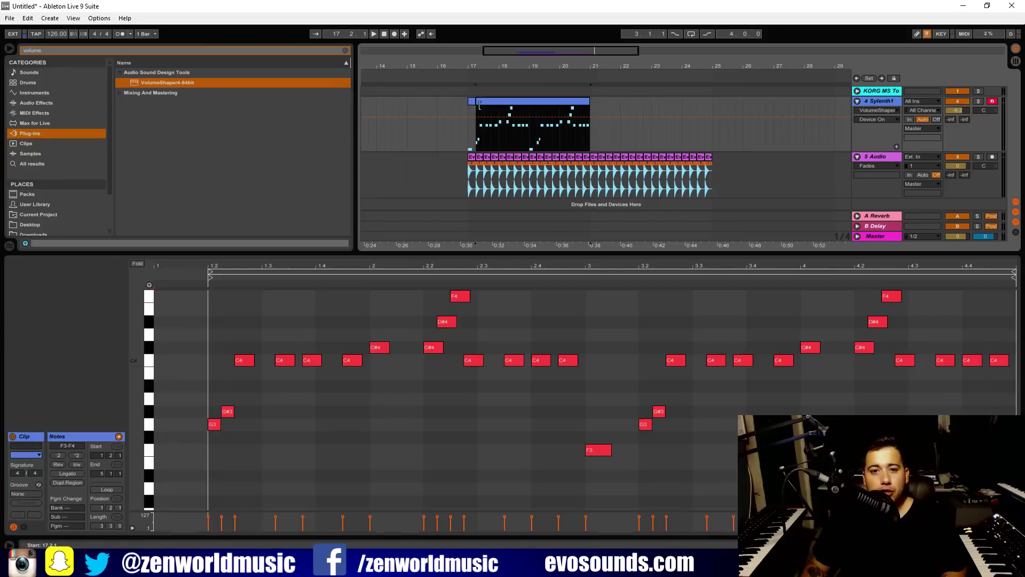
{"action": "left_click", "coordinate": [473, 105]}
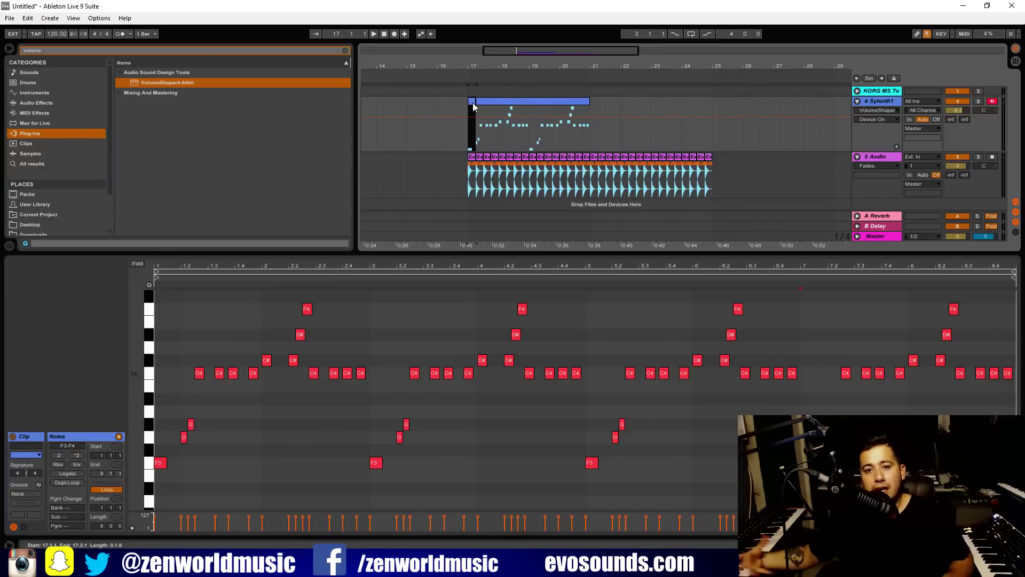
{"action": "left_click_drag", "start_coordinate": [585, 137], "coordinate": [470, 132]}
{"action": "key", "text": "ctrl+j"}
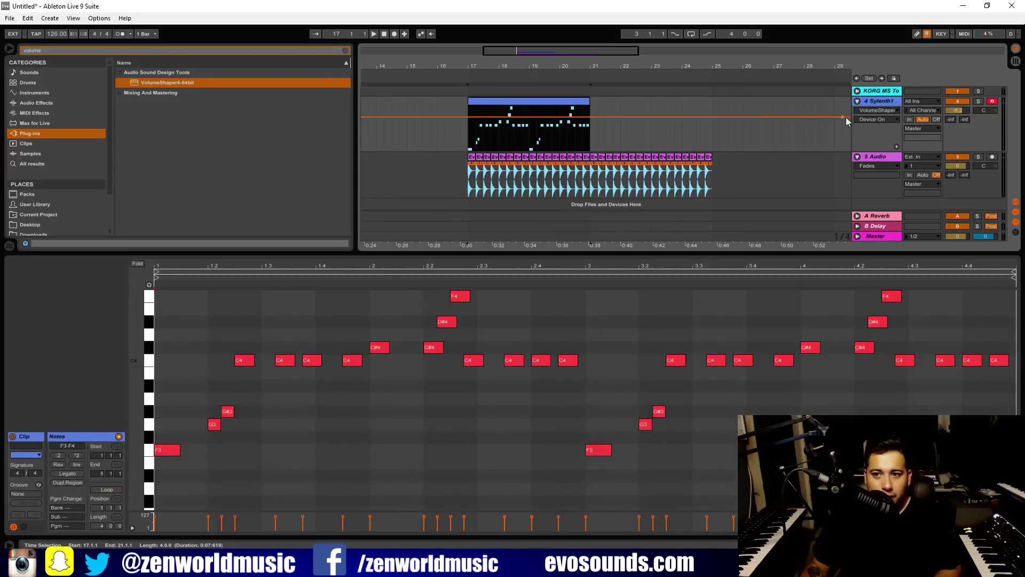
- Duplicate the Sylenth1 lead track and load the preset 001: BASS - Angry Bitch on the copy
{"action": "left_click", "coordinate": [890, 102]}
{"action": "key", "text": "ctrl+d"}
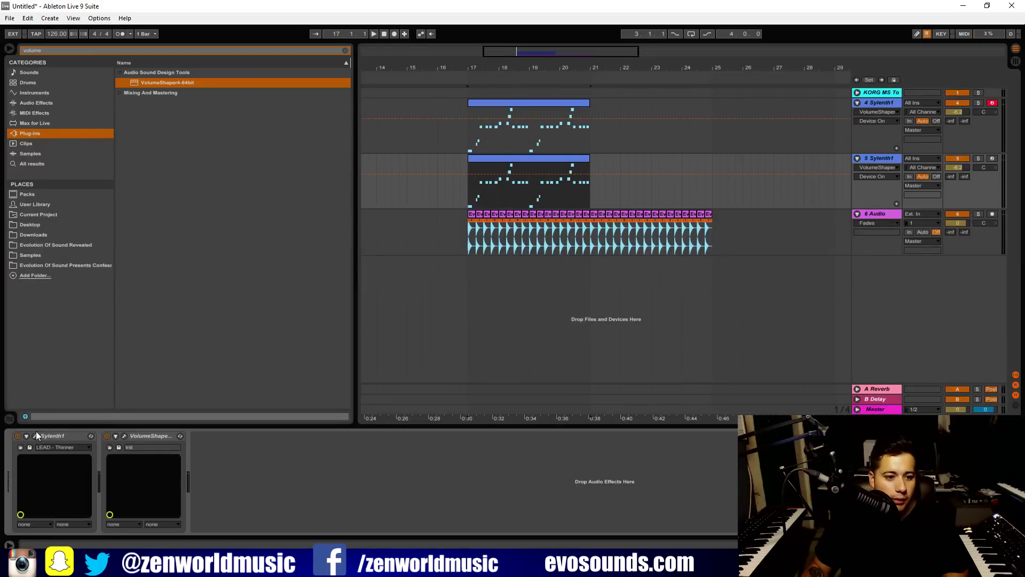
{"action": "left_click", "coordinate": [35, 436]}
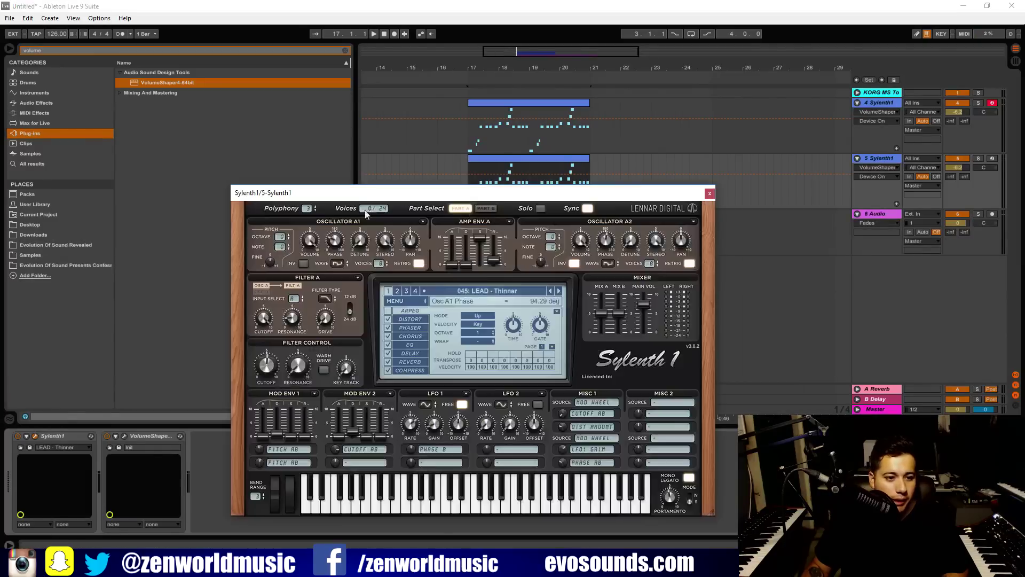
{"action": "left_click", "coordinate": [488, 277]}
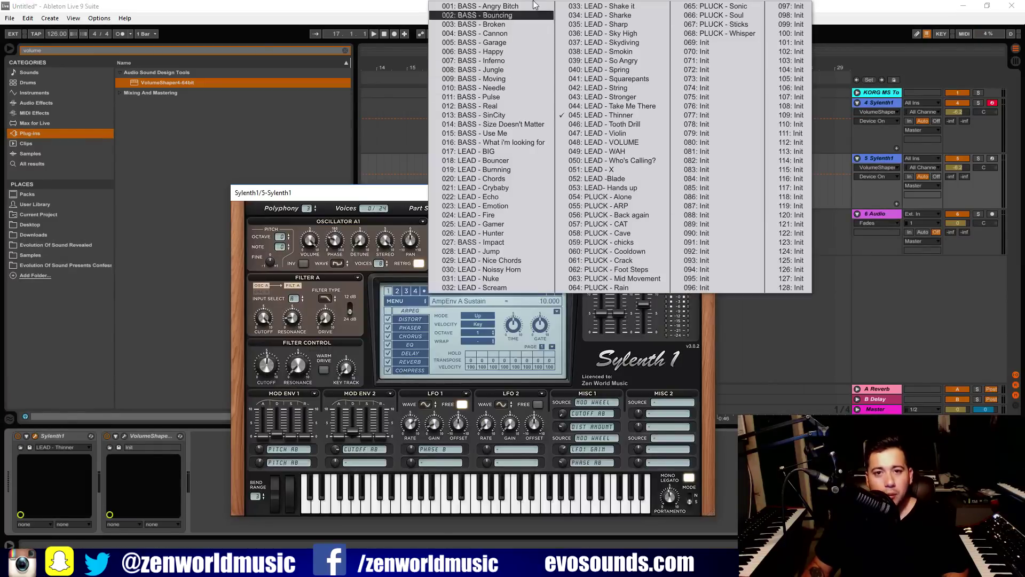
{"action": "left_click", "coordinate": [497, 6]}
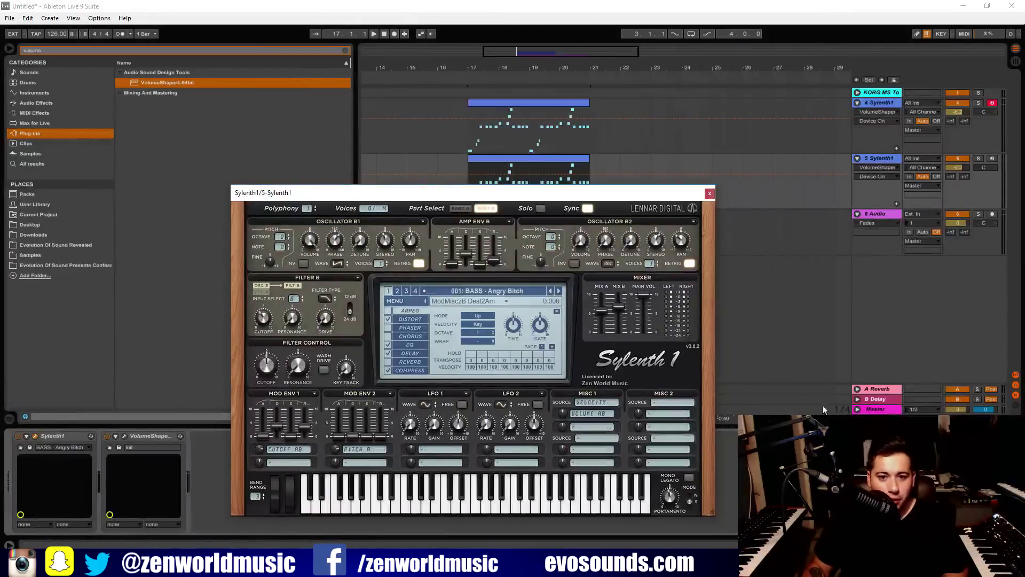
- Close the synth window, open the duplicated track's clip, and play it with that track soloed
{"action": "left_click", "coordinate": [709, 194]}
{"action": "double_click", "coordinate": [558, 178]}
{"action": "key", "text": "space"}
{"action": "left_click", "coordinate": [978, 159]}
{"action": "key", "text": "space"}
{"action": "key", "text": "space"}
- Transpose all notes of the bass clip down two octaves and stop playback
{"action": "left_click_drag", "start_coordinate": [174, 475], "coordinate": [1021, 149]}
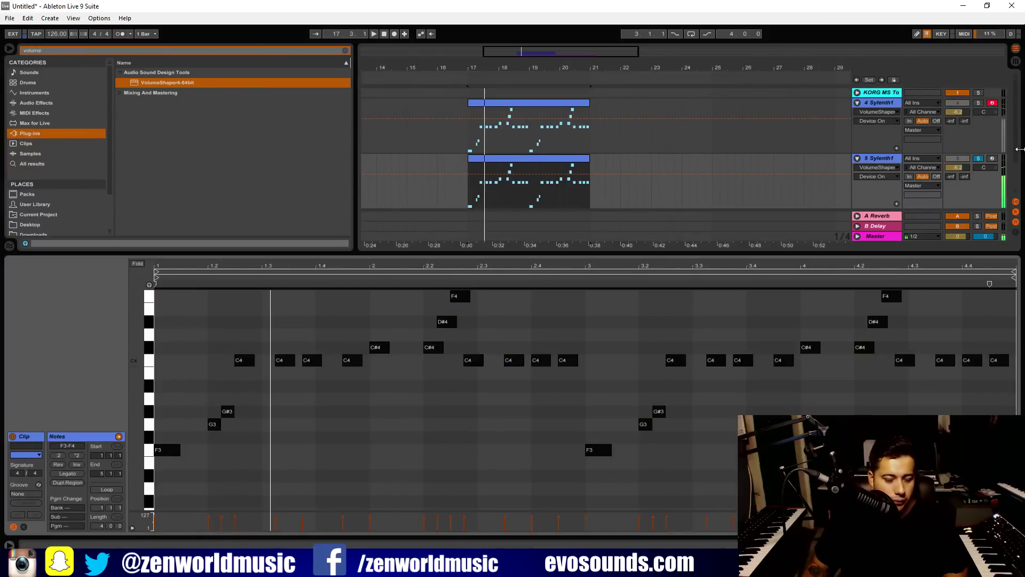
{"action": "key", "text": "shift+Down"}
{"action": "key", "text": "shift+Down"}
{"action": "key", "text": "space"}
{"action": "scroll", "coordinate": [437, 446], "scroll_direction": "down", "scroll_amount": 2}
{"action": "left_click", "coordinate": [284, 463]}
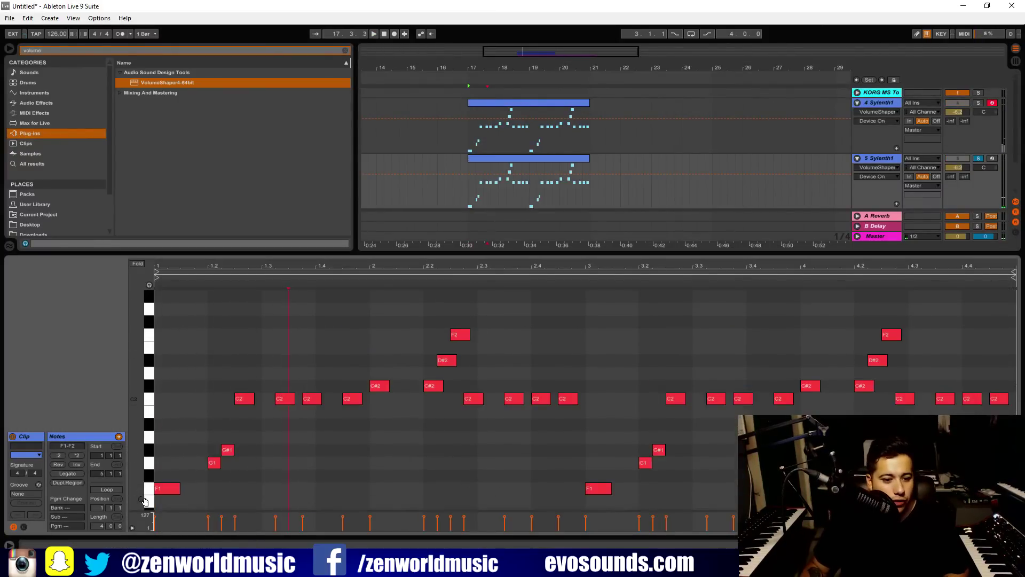
- Deactivate all notes of the bass clip as a guide, and raise the ones from F1 to D#2 by an octave
{"action": "key", "text": "ctrl+a"}
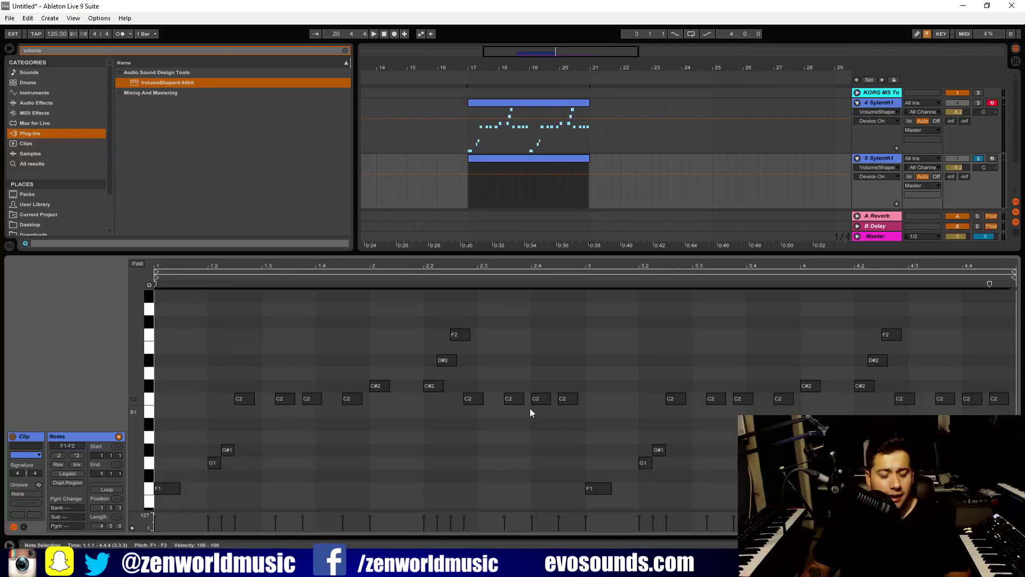
{"action": "scroll", "coordinate": [464, 438], "scroll_direction": "down", "scroll_amount": 5}
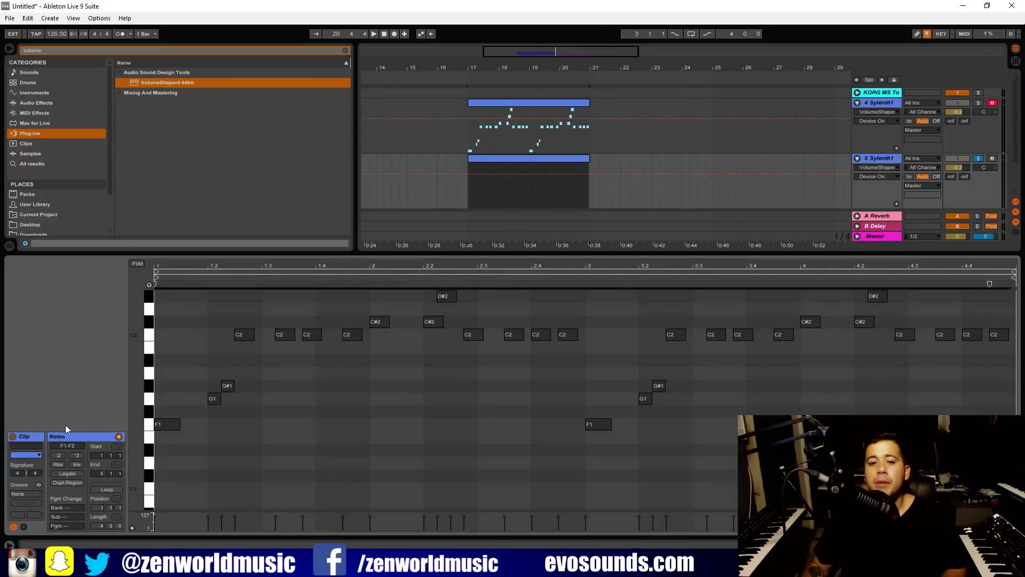
{"action": "left_click_drag", "start_coordinate": [138, 432], "coordinate": [138, 433]}
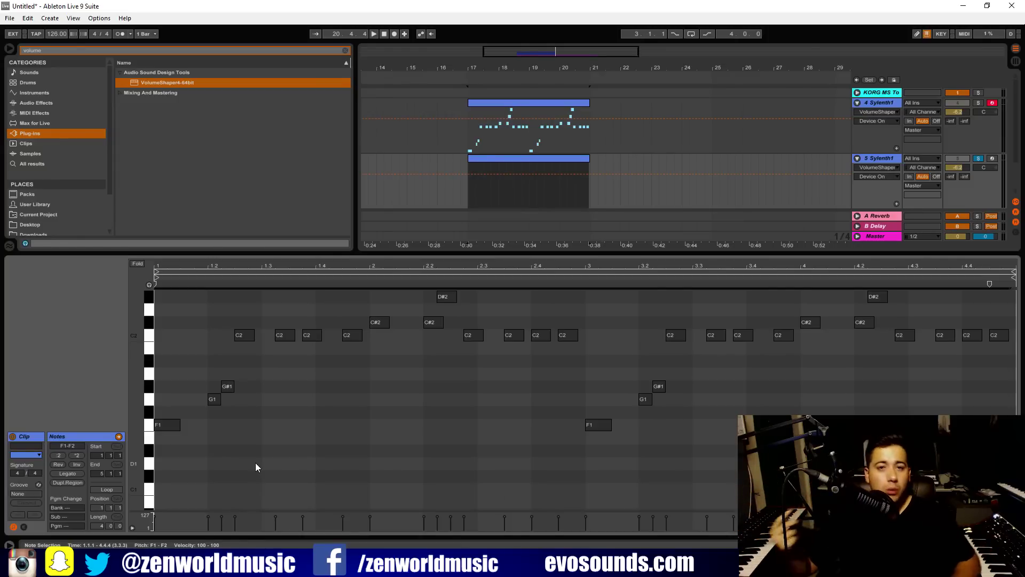
{"action": "left_click_drag", "start_coordinate": [170, 456], "coordinate": [1012, 296]}
{"action": "left_click", "coordinate": [168, 428]}
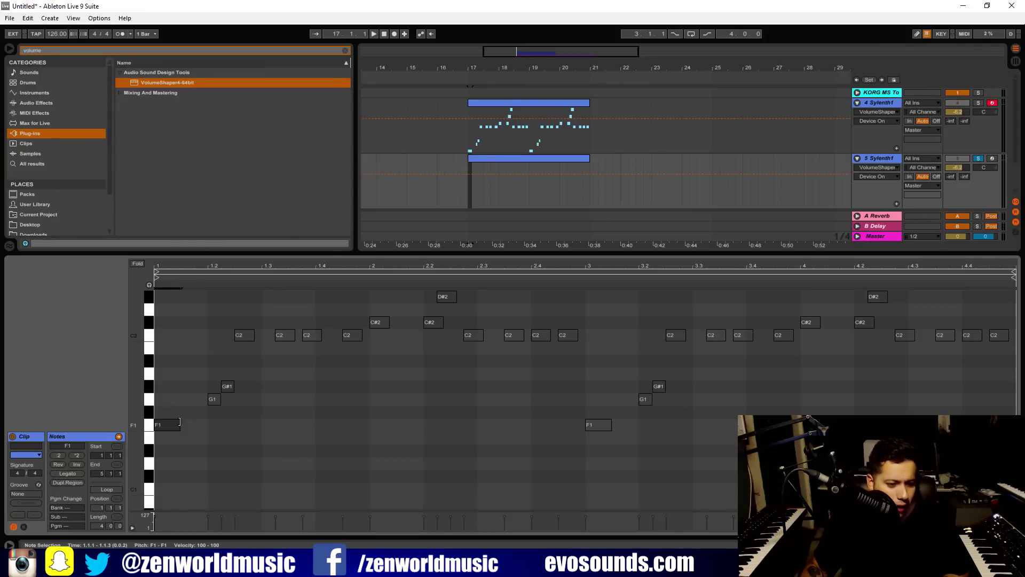
{"action": "key", "text": "ctrl+a"}
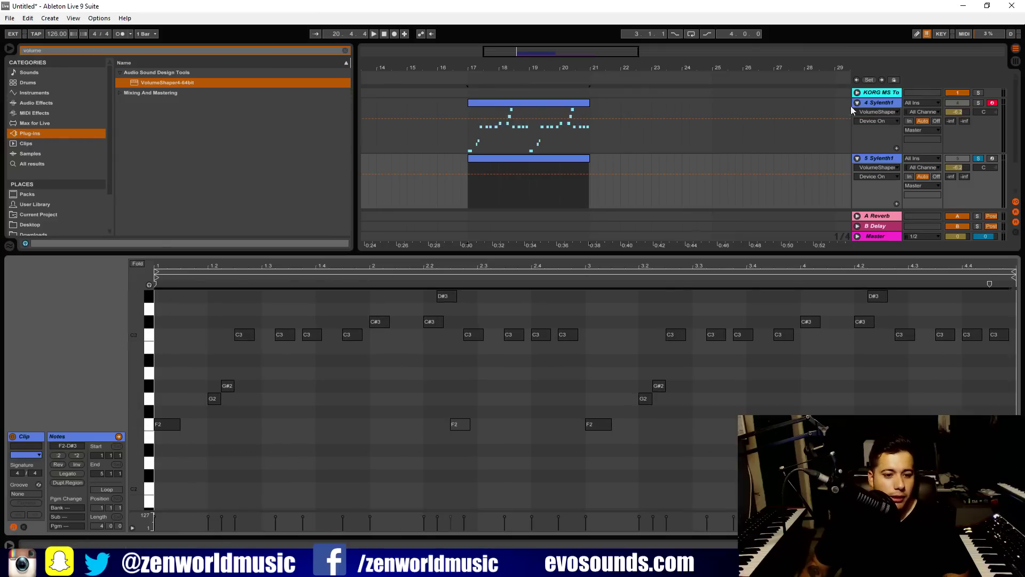
{"action": "key", "text": "shift+Up"}
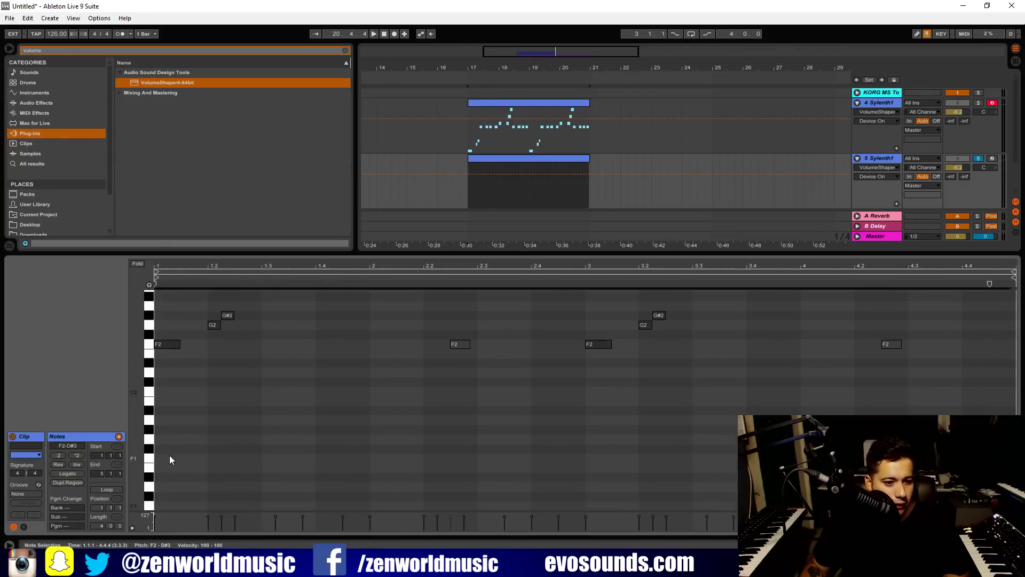
- Draw an F1 bass note two sixteenths long at the start of bar 1 and start playback
{"action": "double_click", "coordinate": [163, 459]}
{"action": "left_click_drag", "start_coordinate": [164, 457], "coordinate": [178, 461]}
{"action": "key", "text": "space"}
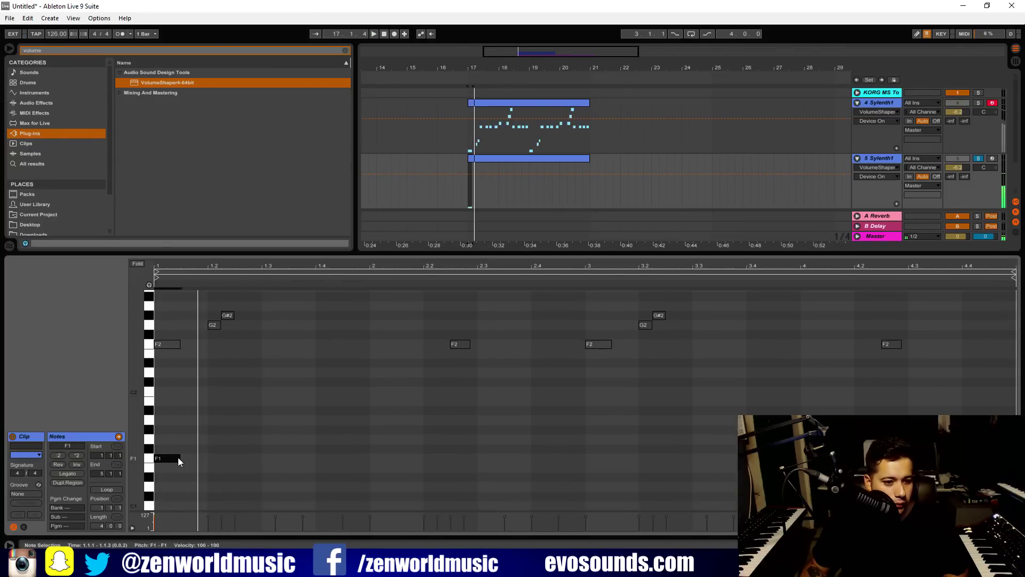
- Solo both Sylenth1 tracks and play the bass note together with the lead
{"action": "left_click", "coordinate": [981, 160]}
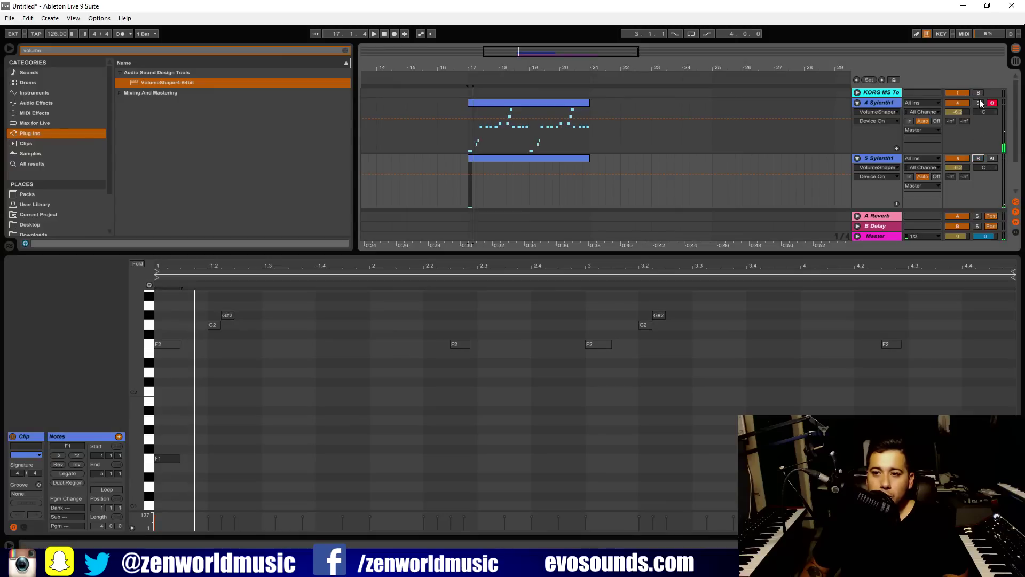
{"action": "left_click", "coordinate": [980, 158]}
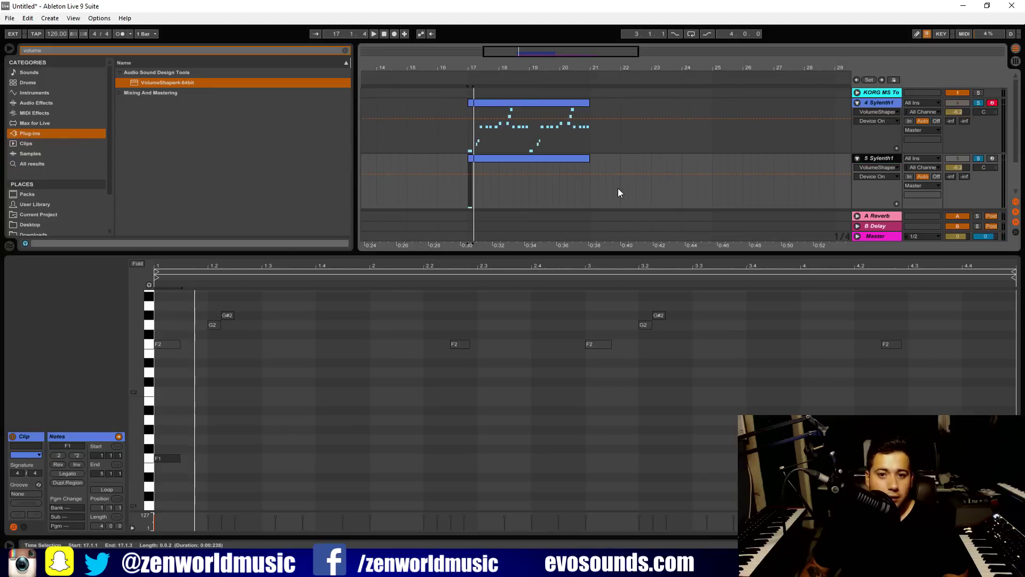
{"action": "scroll", "coordinate": [277, 444], "scroll_direction": "up", "scroll_amount": 1}
{"action": "key", "text": "space"}
{"action": "key", "text": "space"}
- Duplicate the F1 note to beat 1.2, extend it to beat 1.3, and play the result
{"action": "key", "text": "ctrl+d"}
{"action": "left_click_drag", "start_coordinate": [200, 499], "coordinate": [220, 495]}
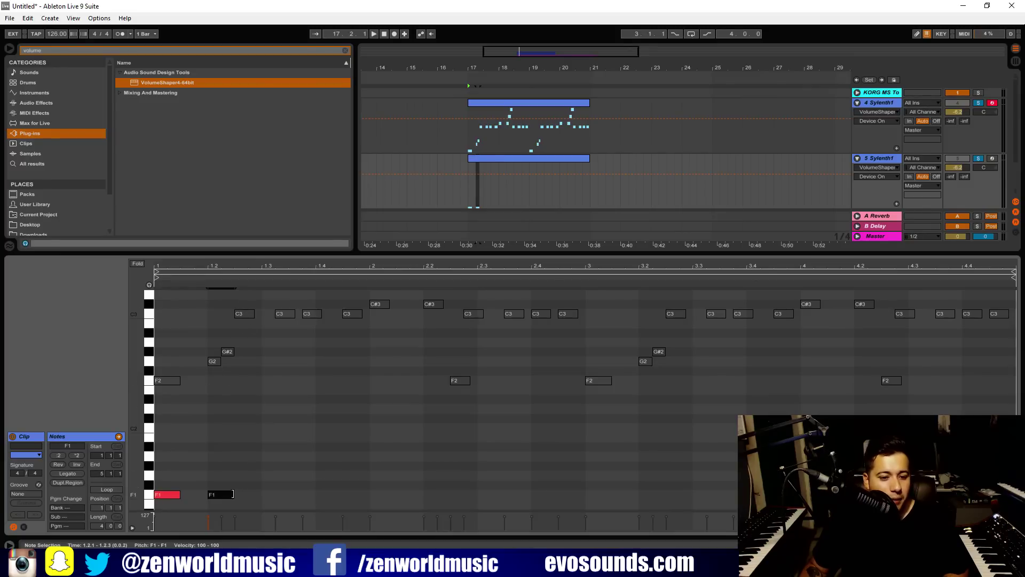
{"action": "left_click_drag", "start_coordinate": [253, 495], "coordinate": [275, 495]}
{"action": "key", "text": "space"}
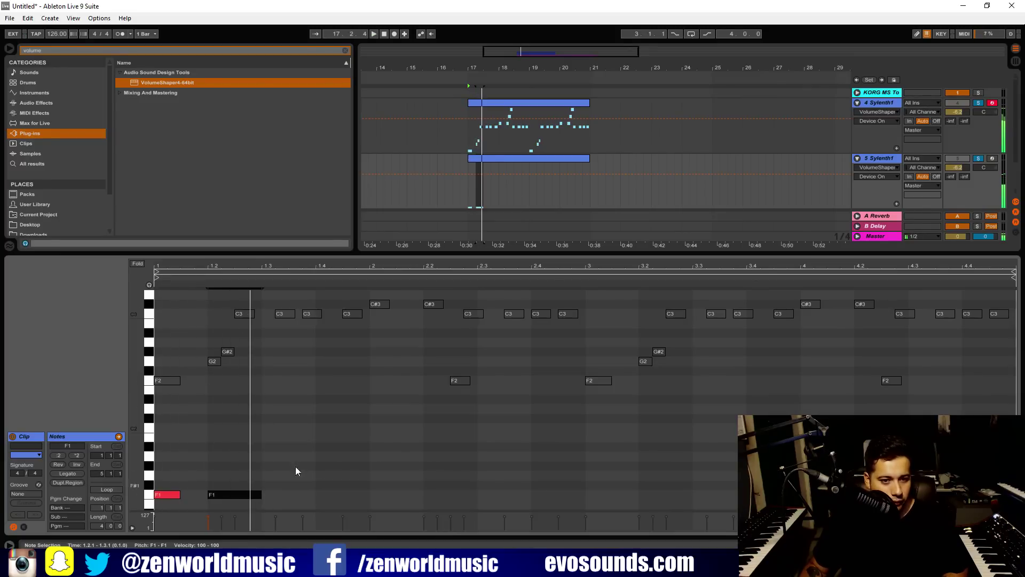
{"action": "key", "text": "space"}
- Copy the muted C3 and C#3 guide notes between beat 1.3 and bar 2 down to F1 and F#1 as active notes, and play them
{"action": "left_click_drag", "start_coordinate": [300, 338], "coordinate": [420, 279]}
{"action": "left_click_drag", "start_coordinate": [411, 328], "coordinate": [276, 498]}
{"action": "key", "text": "space"}
{"action": "left_click", "coordinate": [310, 481]}
{"action": "left_click_drag", "start_coordinate": [280, 507], "coordinate": [414, 446]}
{"action": "key", "text": "space"}
{"action": "key", "text": "space"}
{"action": "left_click", "coordinate": [397, 396]}
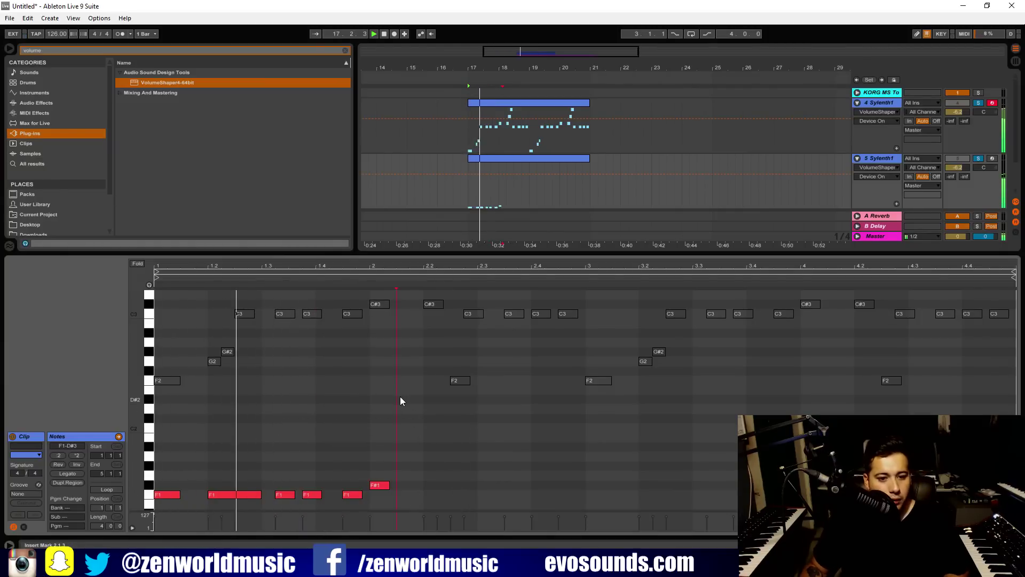
- Lower the bass note at the start of bar 2 to C#1
{"action": "scroll", "coordinate": [395, 458], "scroll_direction": "down", "scroll_amount": 1}
{"action": "key", "text": "space"}
{"action": "left_click", "coordinate": [379, 479]}
{"action": "left_click_drag", "start_coordinate": [379, 478], "coordinate": [377, 484]}
{"action": "scroll", "coordinate": [443, 331], "scroll_direction": "up", "scroll_amount": 1}
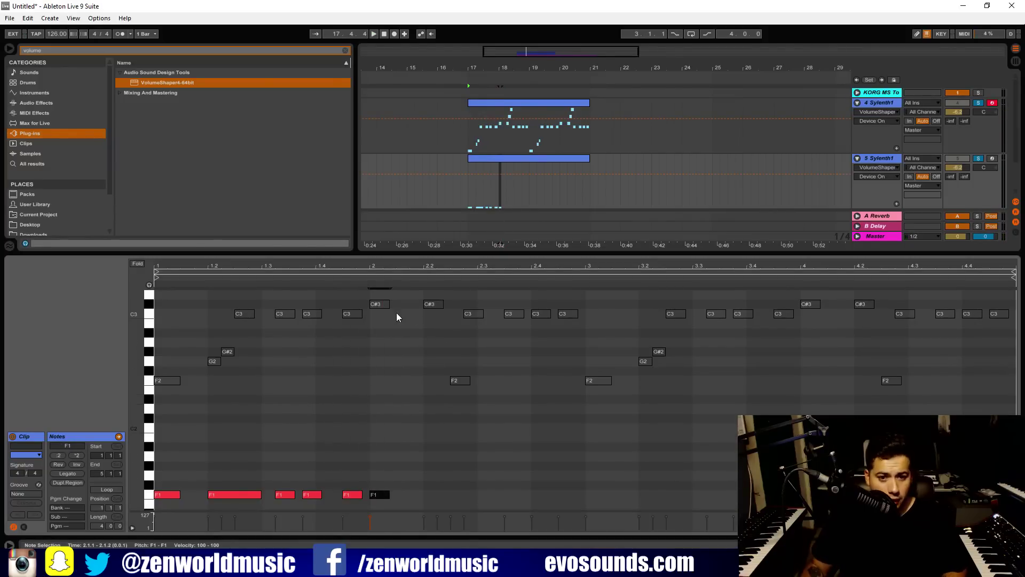
{"action": "scroll", "coordinate": [387, 311], "scroll_direction": "down", "scroll_amount": 5}
{"action": "left_click_drag", "start_coordinate": [380, 447], "coordinate": [380, 457]}
{"action": "key", "text": "Down"}
{"action": "key", "text": "Down"}
{"action": "key", "text": "Down"}
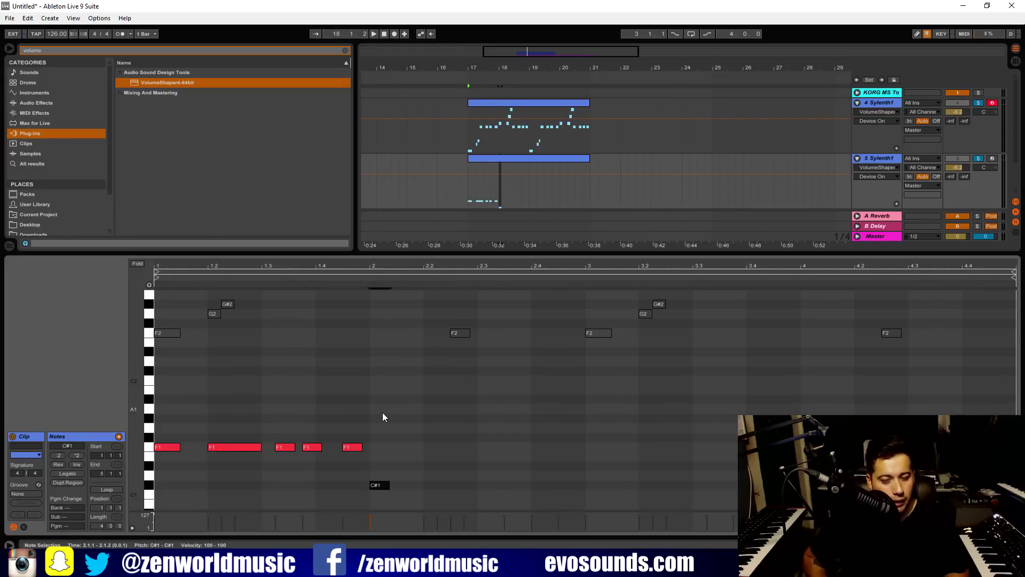
- Play the bassline with the lead to check the C#1 note at the start of bar 2
{"action": "scroll", "coordinate": [395, 414], "scroll_direction": "up", "scroll_amount": 6}
{"action": "key", "text": "space"}
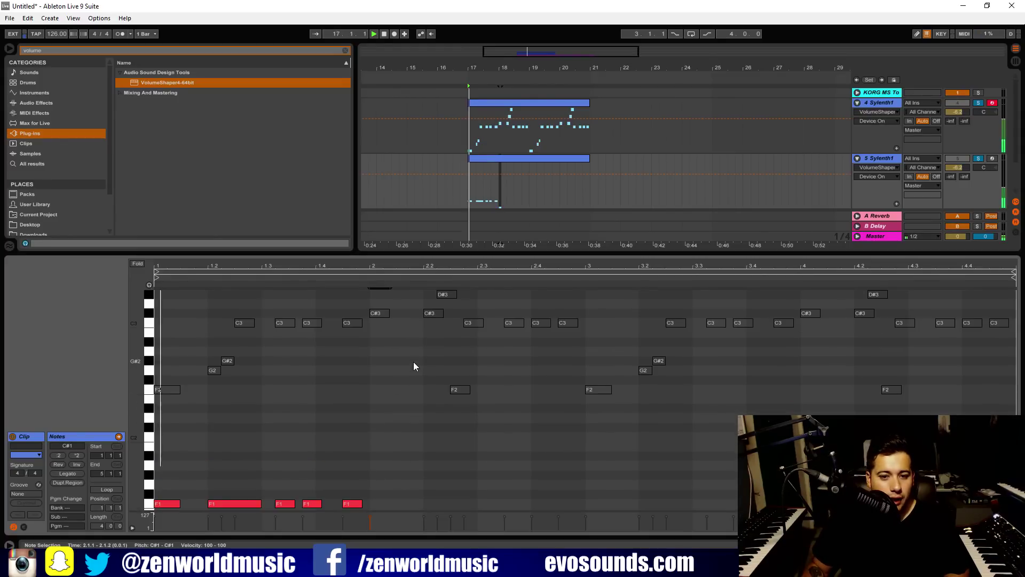
{"action": "scroll", "coordinate": [427, 395], "scroll_direction": "down", "scroll_amount": 12}
{"action": "scroll", "coordinate": [393, 427], "scroll_direction": "up", "scroll_amount": 4}
{"action": "key", "text": "space"}
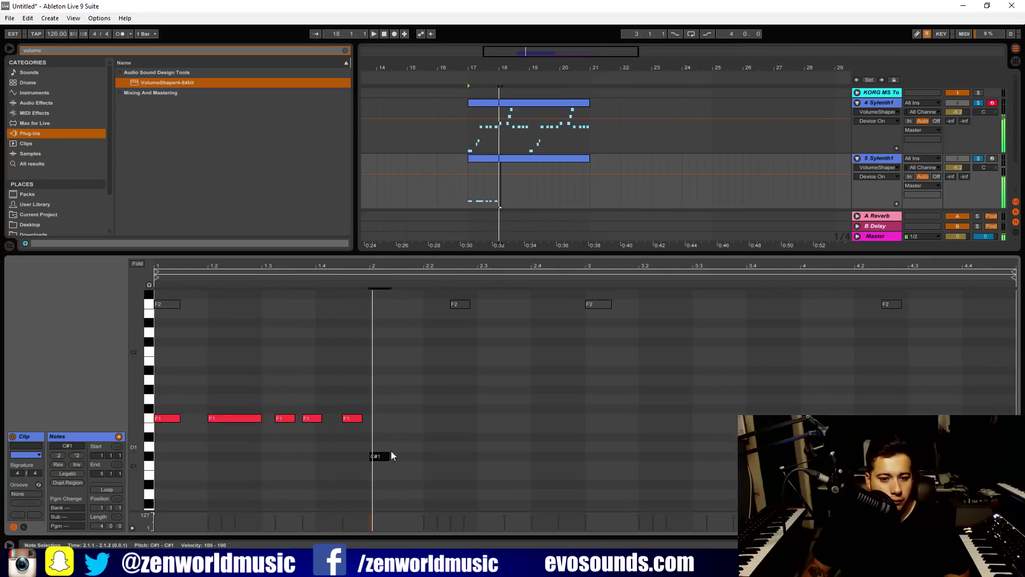
{"action": "key", "text": "space"}
{"action": "key", "text": "space"}
- Move the four muted guide notes from beat 2.2 to 2.3 down two octaves to C#1, D#1, F0 and C1, and activate them
{"action": "scroll", "coordinate": [438, 416], "scroll_direction": "up", "scroll_amount": 12}
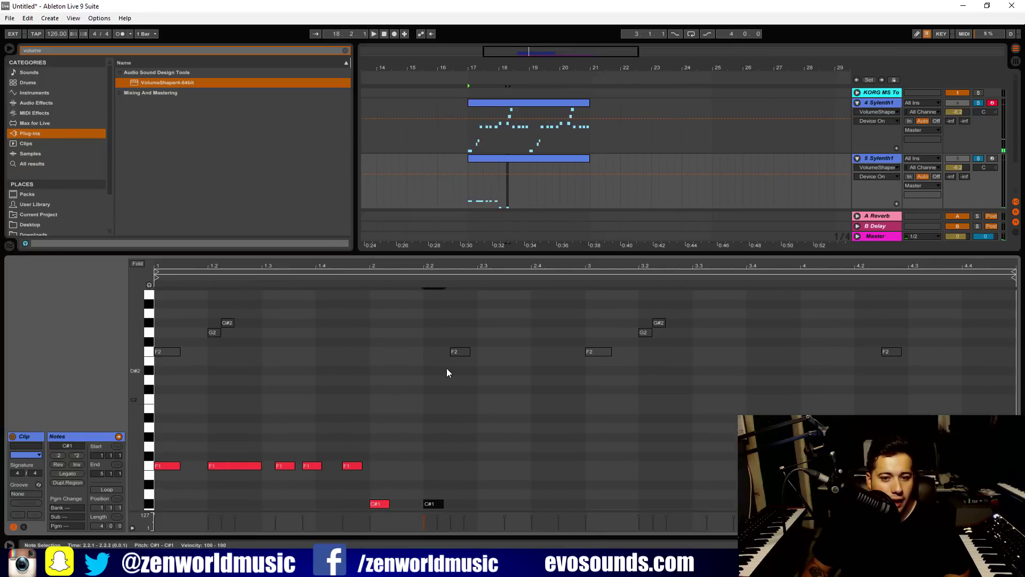
{"action": "scroll", "coordinate": [444, 424], "scroll_direction": "up", "scroll_amount": 2}
{"action": "left_click_drag", "start_coordinate": [436, 458], "coordinate": [477, 278]}
{"action": "left_click_drag", "start_coordinate": [431, 363], "coordinate": [431, 469], "text": "ctrl"}
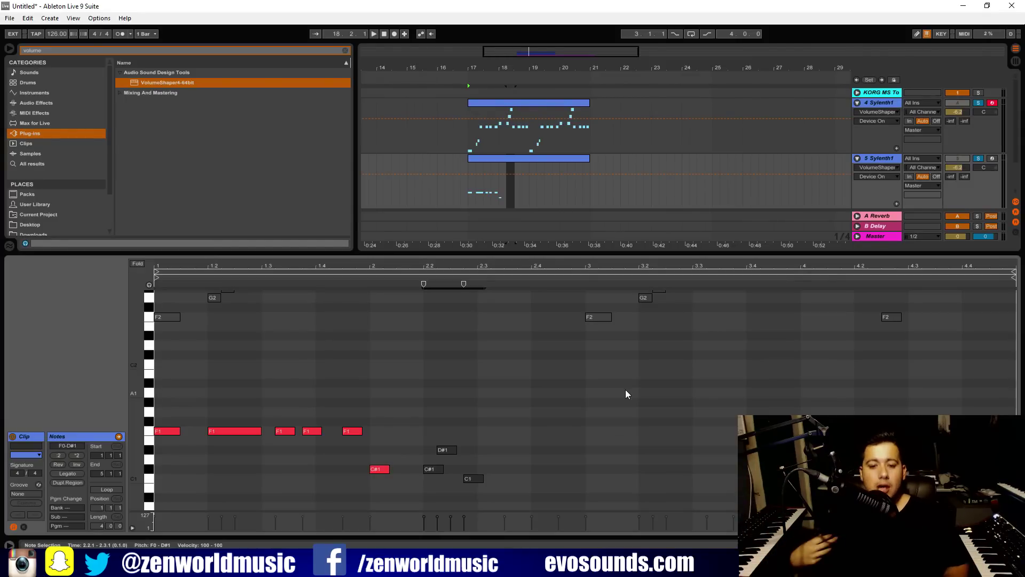
{"action": "left_click", "coordinate": [597, 378]}
{"action": "scroll", "coordinate": [534, 406], "scroll_direction": "down", "scroll_amount": 2}
{"action": "left_click", "coordinate": [464, 432]}
{"action": "left_click_drag", "start_coordinate": [484, 471], "coordinate": [431, 305]}
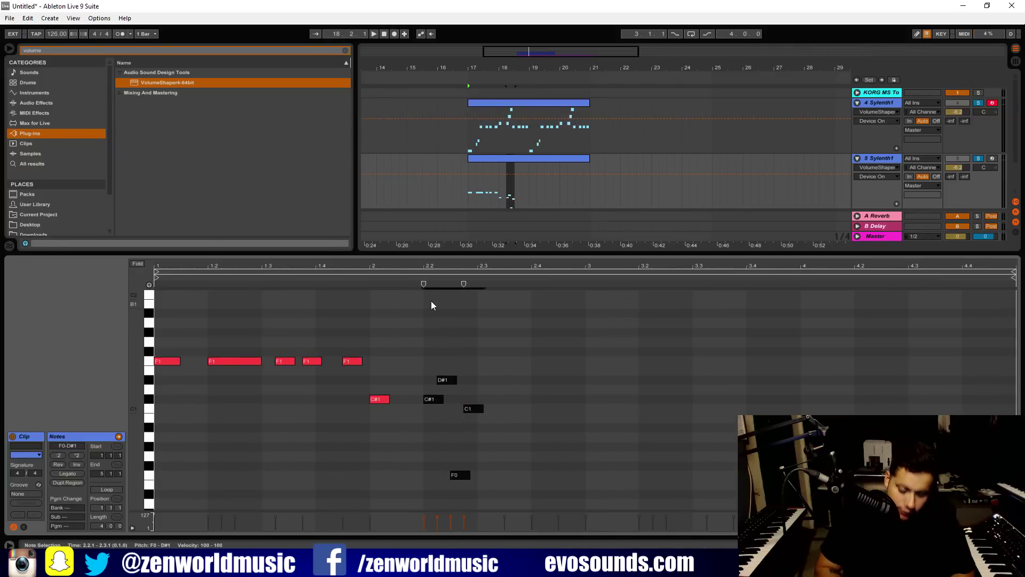
- Play the passage, raise the four bass notes after beat 2.2 by an octave, and play it again
{"action": "left_click", "coordinate": [518, 337]}
{"action": "key", "text": "space"}
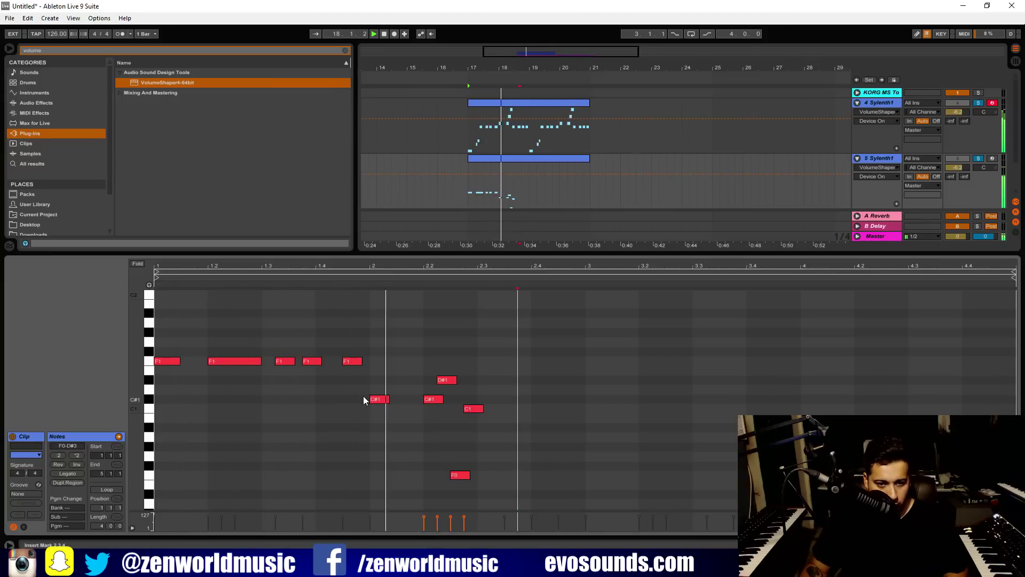
{"action": "left_click", "coordinate": [469, 490]}
{"action": "key", "text": "space"}
{"action": "left_click_drag", "start_coordinate": [469, 491], "coordinate": [427, 373]}
{"action": "key", "text": "shift+Up"}
{"action": "key", "text": "space"}
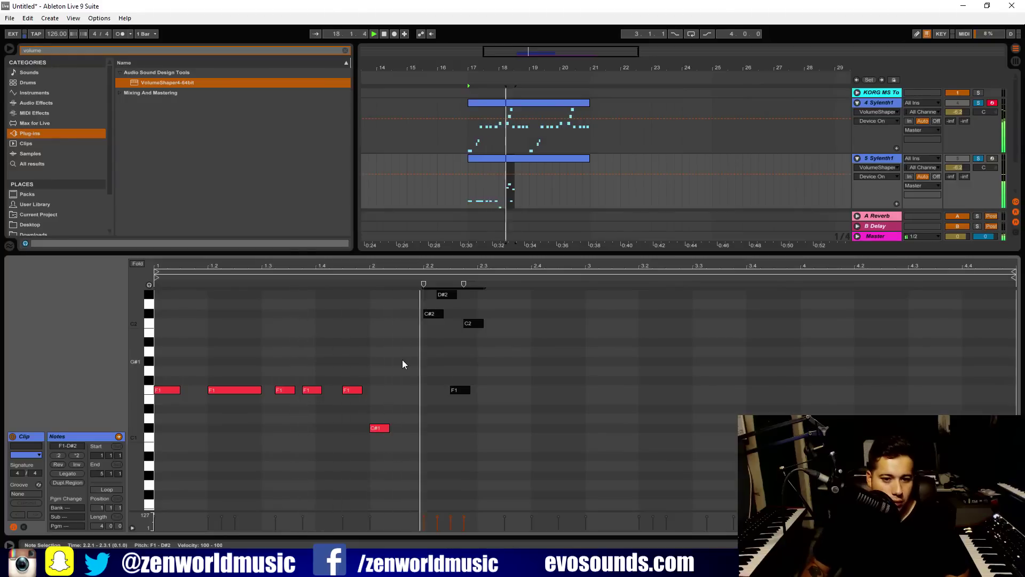
- Delete the D#2 bass note after beat 2.2 and play the bassline from the start
{"action": "left_click", "coordinate": [454, 365]}
{"action": "key", "text": "space"}
{"action": "scroll", "coordinate": [455, 353], "scroll_direction": "up", "scroll_amount": 2}
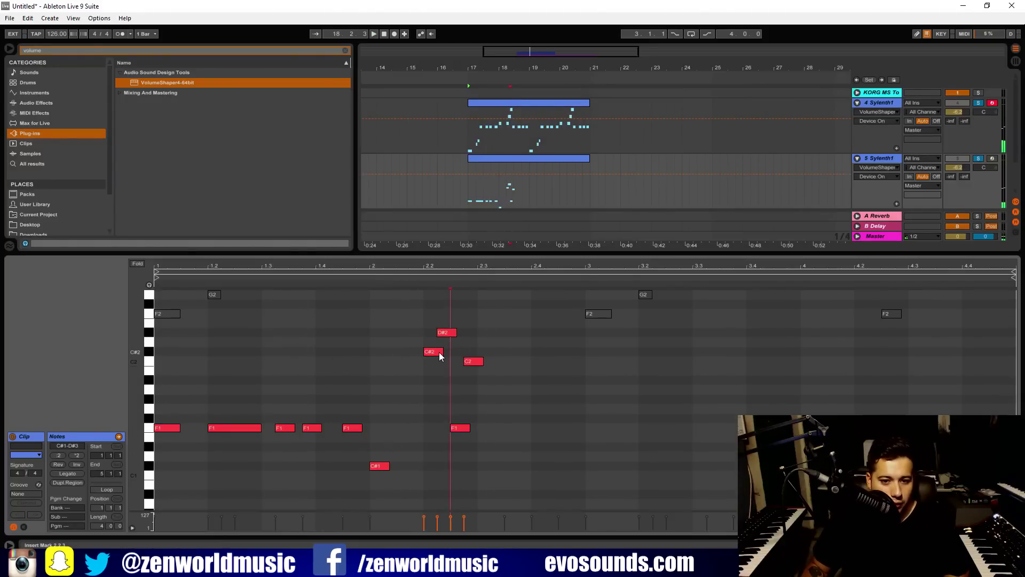
{"action": "double_click", "coordinate": [447, 333]}
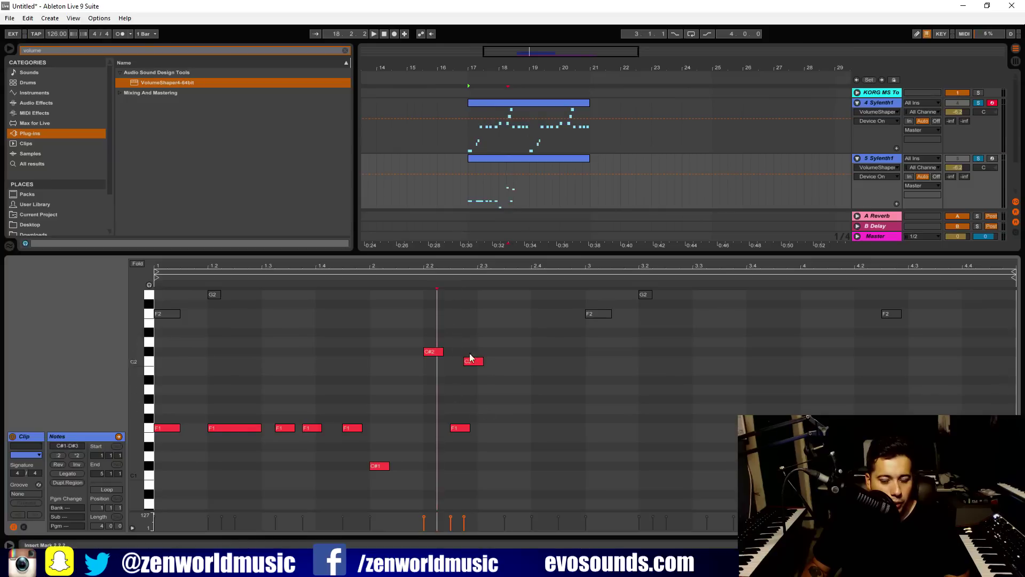
{"action": "key", "text": "space"}
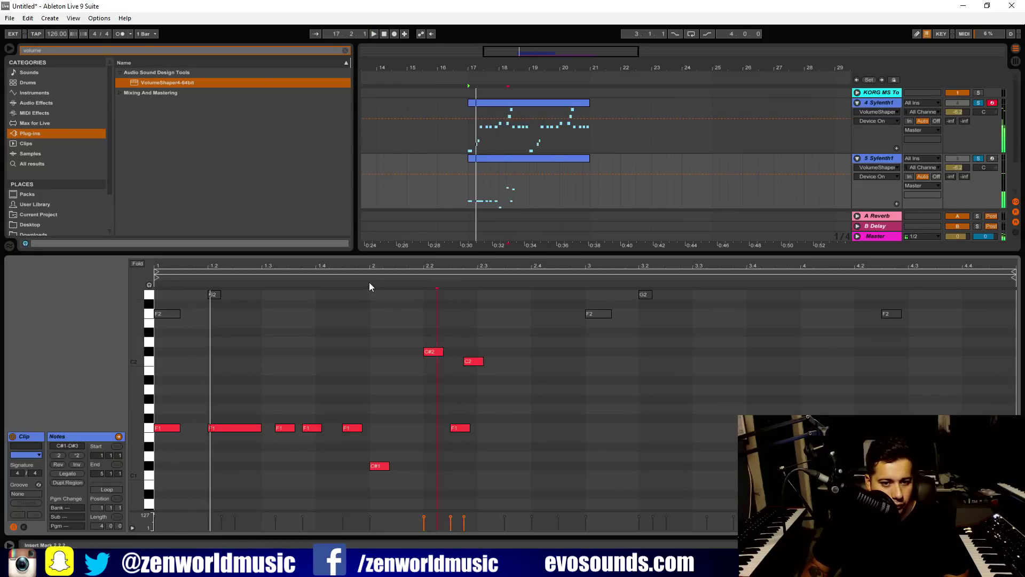
- Lower the three bass notes from beat 2.2 by an octave, then raise the last two back to F1 and C2
{"action": "left_click_drag", "start_coordinate": [425, 461], "coordinate": [504, 319]}
{"action": "key", "text": "shift+Down"}
{"action": "scroll", "coordinate": [433, 426], "scroll_direction": "down", "scroll_amount": 2}
{"action": "left_click_drag", "start_coordinate": [501, 501], "coordinate": [457, 403]}
{"action": "key", "text": "shift+Up"}
{"action": "scroll", "coordinate": [533, 386], "scroll_direction": "up", "scroll_amount": 2}
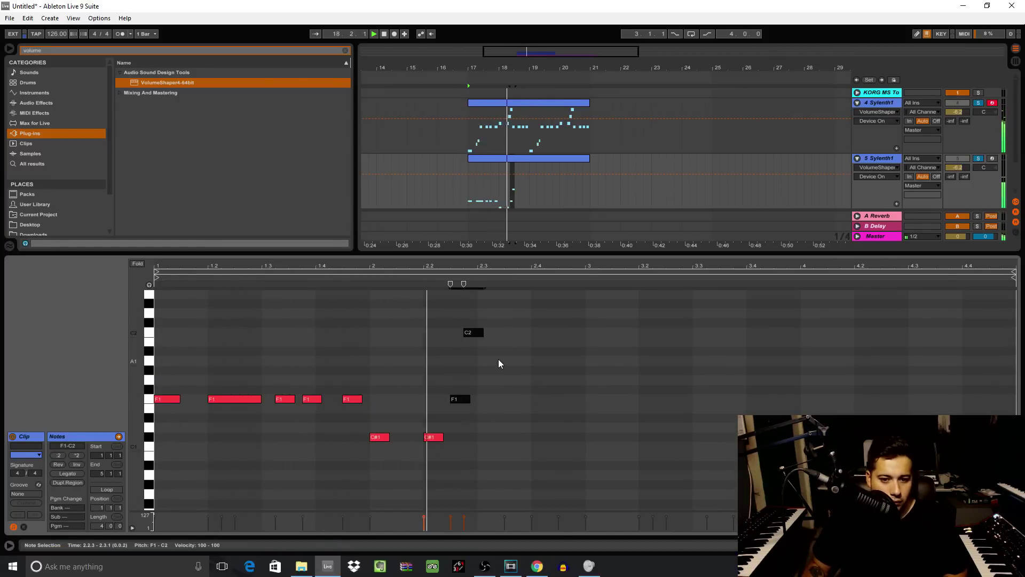
- Play the bassline with the lead to check the C#1, F1 and C2 notes leading into beat 2.3
{"action": "key", "text": "space"}
{"action": "left_click", "coordinate": [476, 333]}
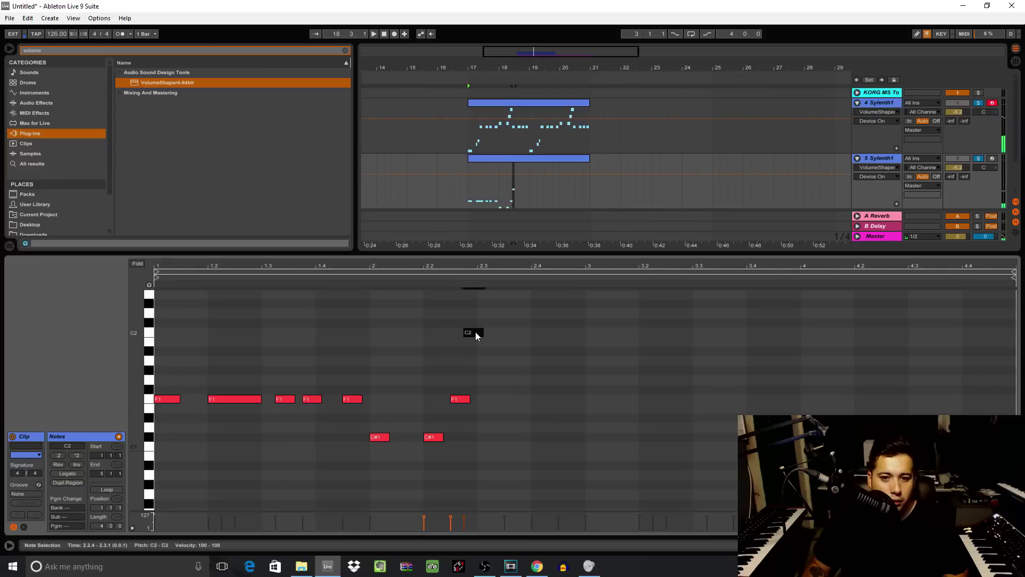
{"action": "key", "text": "space"}
{"action": "left_click", "coordinate": [433, 437]}
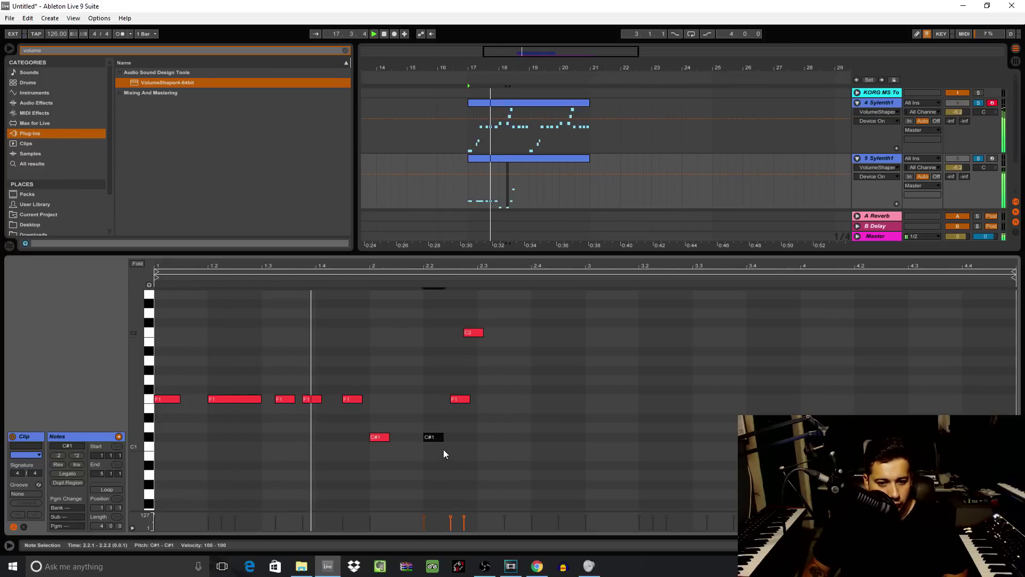
{"action": "left_click", "coordinate": [476, 439]}
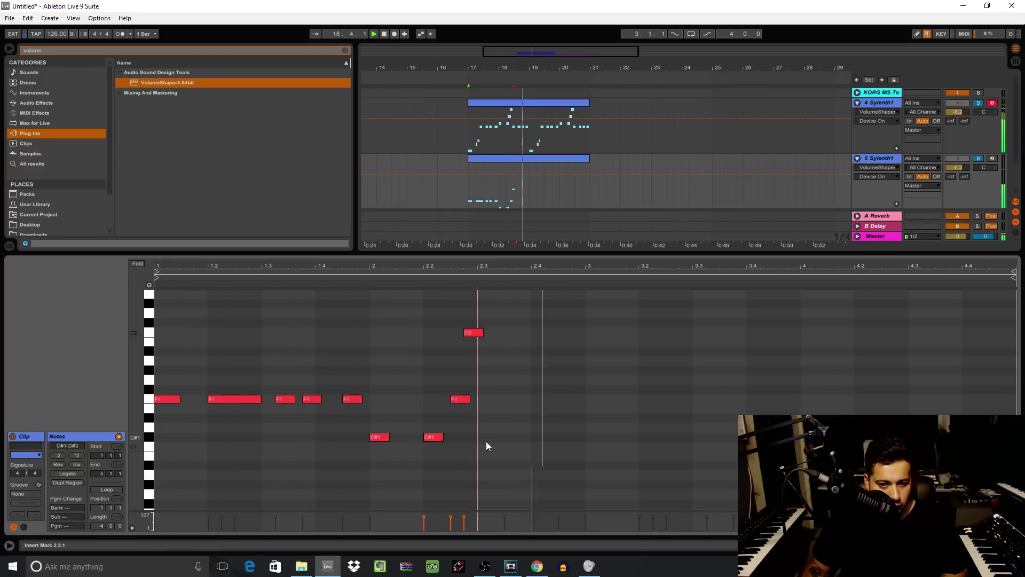
- Add a C#1 bass note at beat 2.3 and move it to 2.3.3
{"action": "left_click", "coordinate": [433, 438]}
{"action": "double_click", "coordinate": [480, 440]}
{"action": "key", "text": "space"}
{"action": "mouse_move", "coordinate": [501, 437]}
{"action": "left_mouse_down"}
{"action": "mouse_move", "coordinate": [539, 438]}
{"action": "mouse_move", "coordinate": [508, 449]}
{"action": "mouse_move", "coordinate": [517, 434]}
{"action": "mouse_move", "coordinate": [496, 435]}
{"action": "left_mouse_up"}
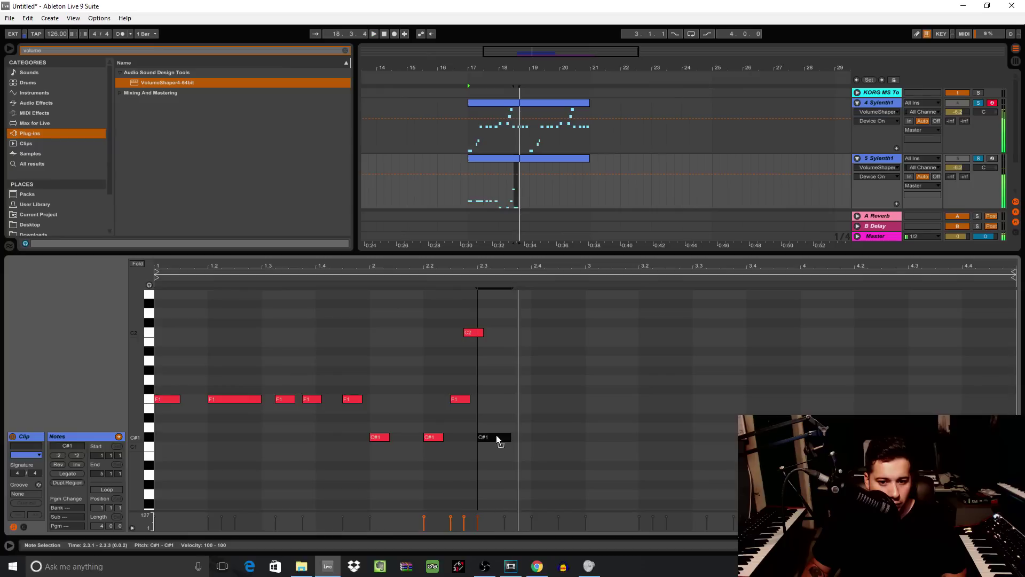
{"action": "left_click_drag", "start_coordinate": [531, 57], "coordinate": [524, 72]}
{"action": "left_click_drag", "start_coordinate": [501, 438], "coordinate": [528, 438]}
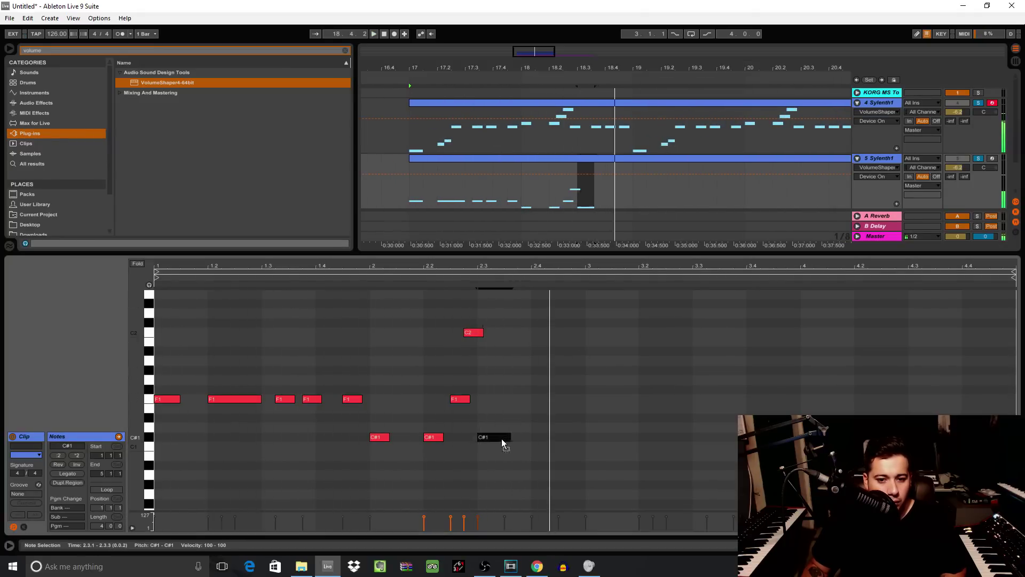
- Shorten the C#1 note at 2.3.3 to end at beat 2.4 and duplicate it twice to reach bar 3
{"action": "key", "text": "space"}
{"action": "scroll", "coordinate": [583, 384], "scroll_direction": "up", "scroll_amount": 3}
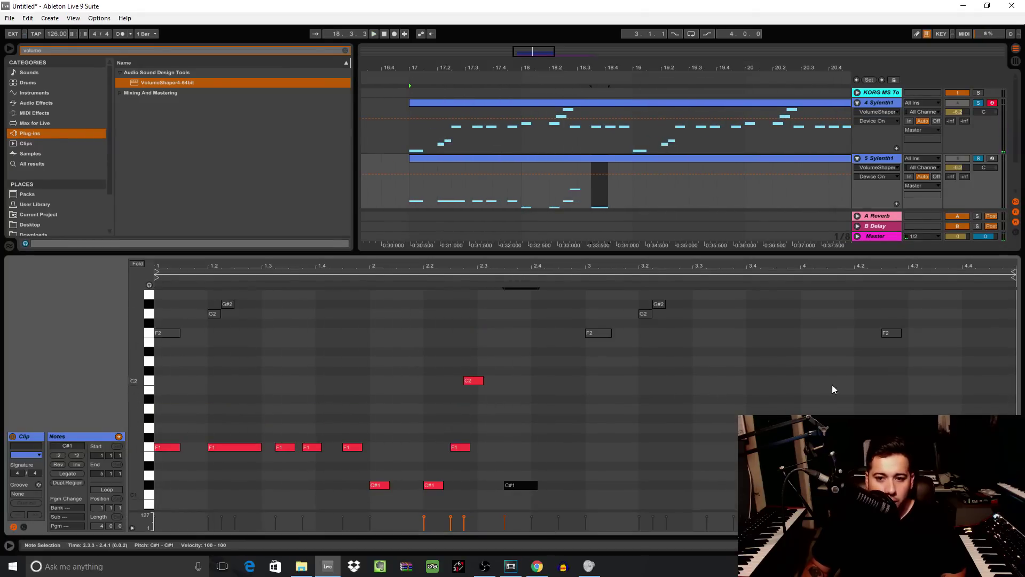
{"action": "scroll", "coordinate": [776, 381], "scroll_direction": "up", "scroll_amount": 3}
{"action": "scroll", "coordinate": [513, 384], "scroll_direction": "down", "scroll_amount": 3}
{"action": "key", "text": "space"}
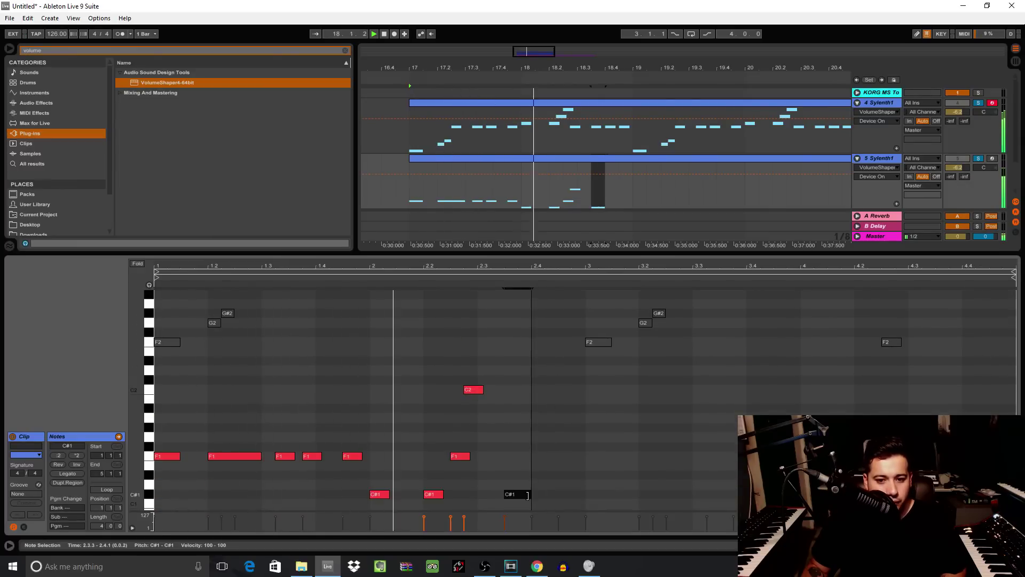
{"action": "key", "text": "ctrl+d"}
{"action": "key", "text": "ctrl+d"}
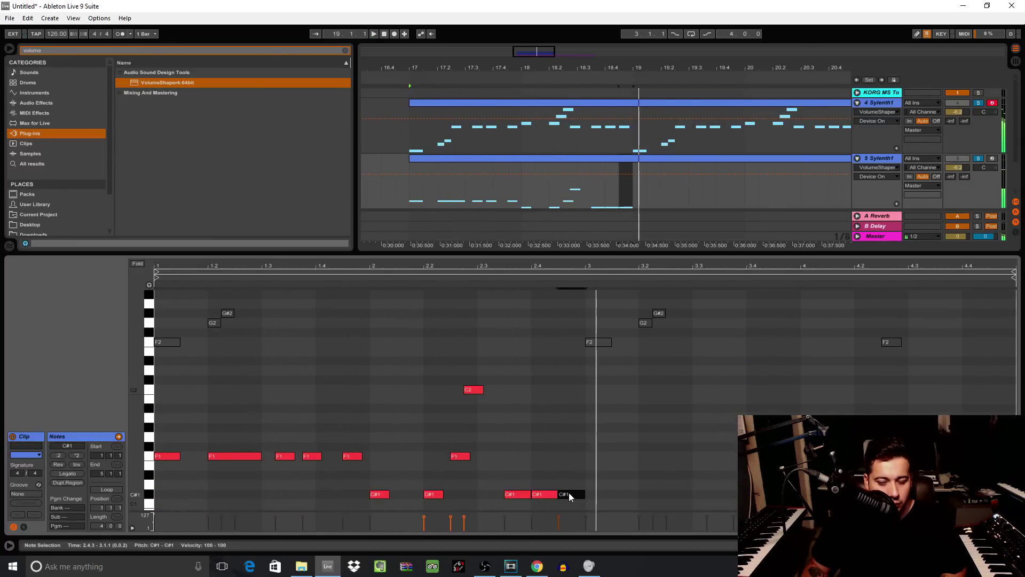
- Lower the three C#1 notes at the end of bar 2 by a semitone to C1 and play the bassline
{"action": "left_click", "coordinate": [525, 493]}
{"action": "key", "text": "space"}
{"action": "scroll", "coordinate": [534, 459], "scroll_direction": "up", "scroll_amount": 1}
{"action": "scroll", "coordinate": [529, 417], "scroll_direction": "down", "scroll_amount": 2}
{"action": "left_click_drag", "start_coordinate": [518, 480], "coordinate": [597, 453]}
{"action": "key", "text": "Down"}
{"action": "key", "text": "space"}
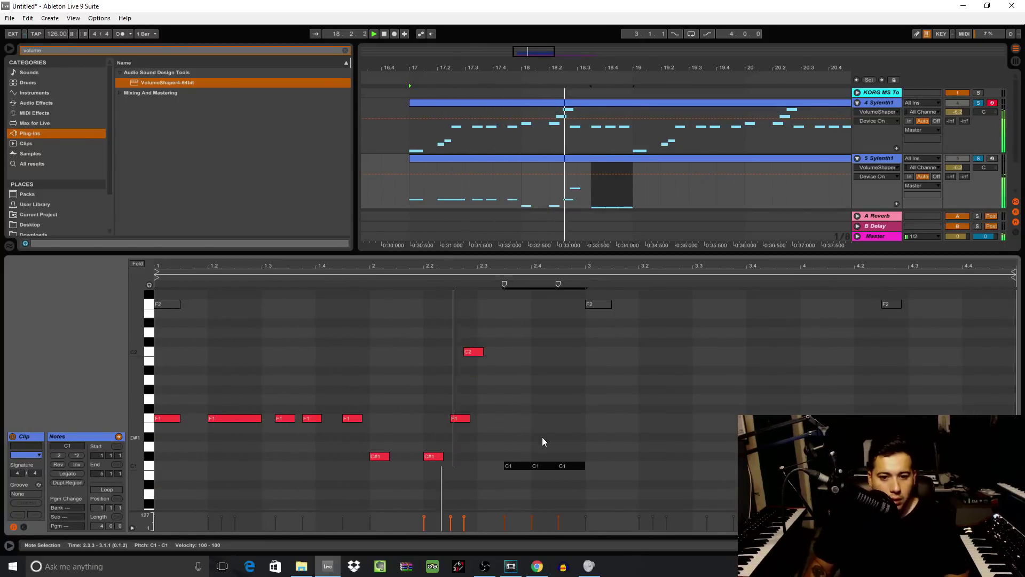
- Duplicate the two-bar bassline into bars 3 and 4 of the clip and play it with the lead
{"action": "scroll", "coordinate": [565, 419], "scroll_direction": "down", "scroll_amount": 4}
{"action": "scroll", "coordinate": [595, 434], "scroll_direction": "up", "scroll_amount": 9}
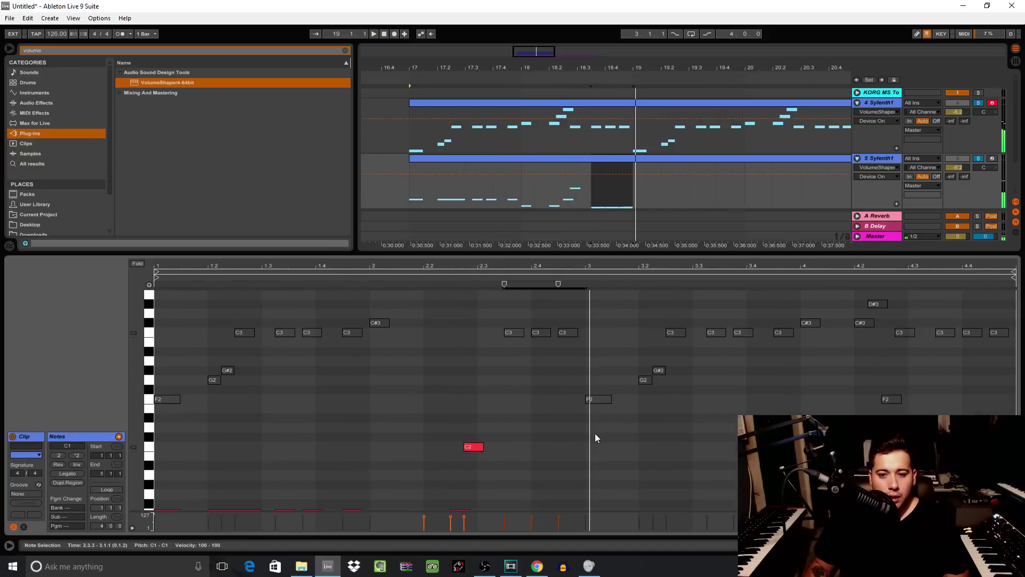
{"action": "scroll", "coordinate": [598, 370], "scroll_direction": "down", "scroll_amount": 3}
{"action": "left_click_drag", "start_coordinate": [583, 490], "coordinate": [79, 299]}
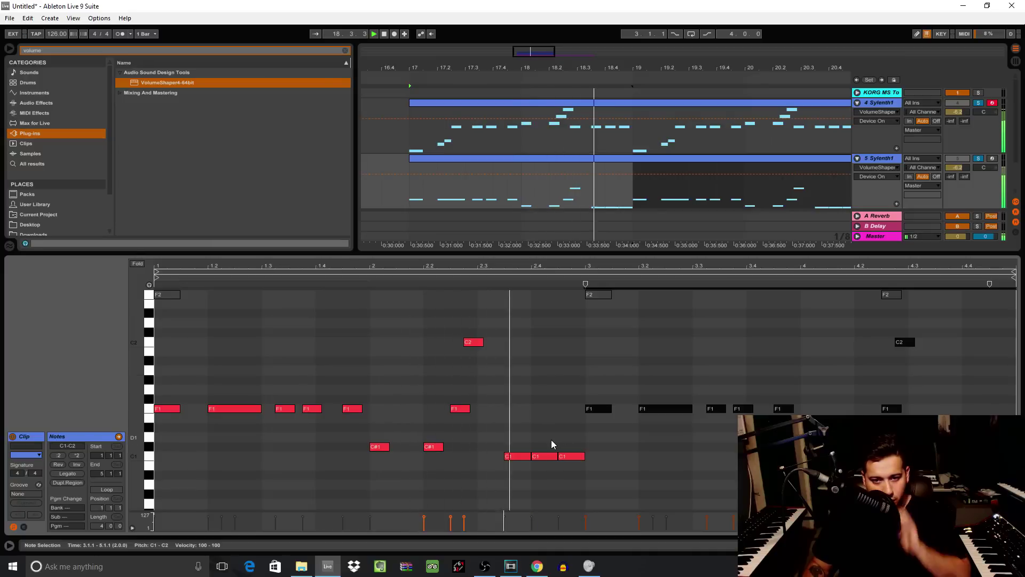
{"action": "scroll", "coordinate": [544, 440], "scroll_direction": "up", "scroll_amount": 3}
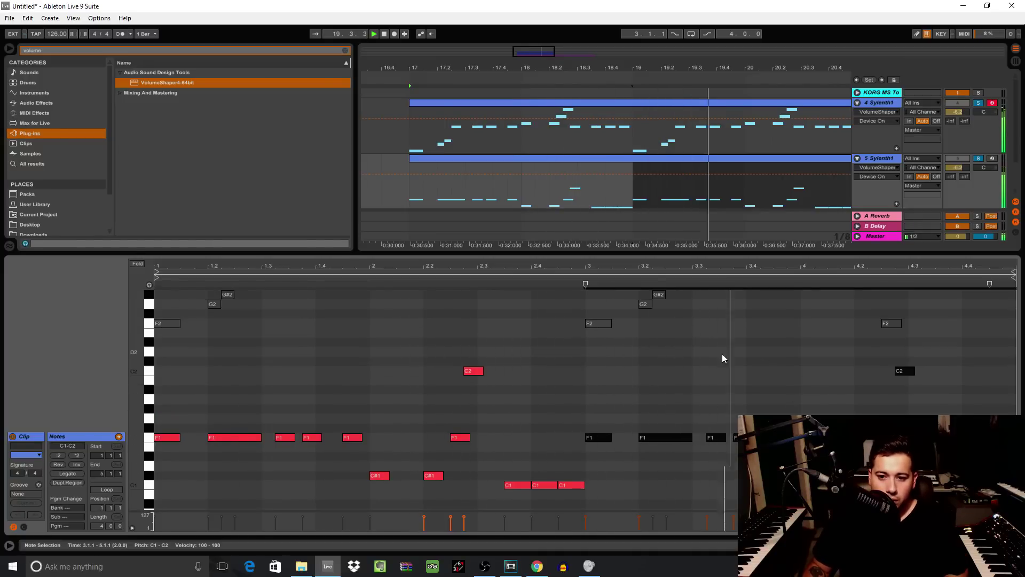
{"action": "left_click", "coordinate": [724, 422]}
{"action": "key", "text": "space"}
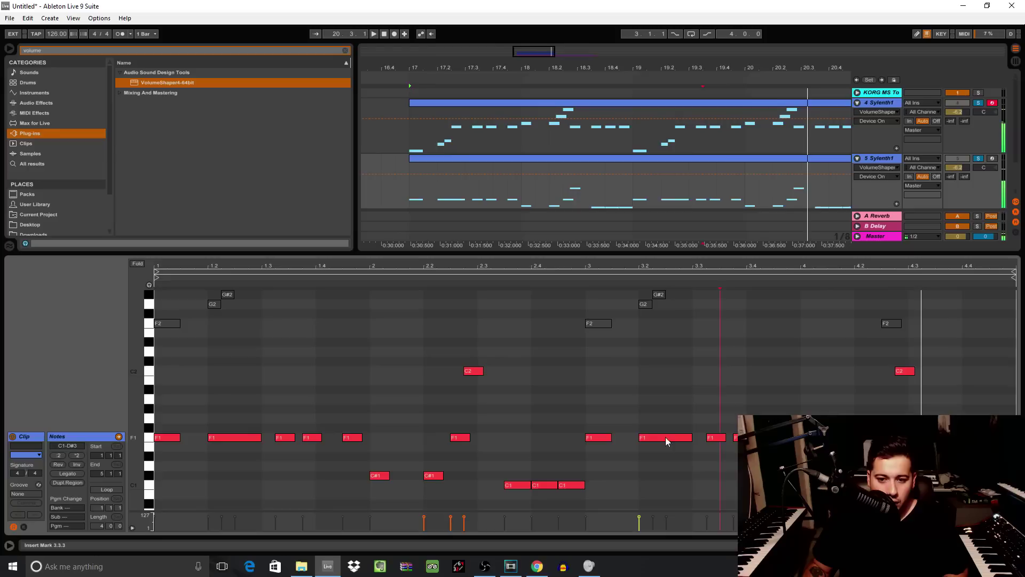
- Shorten the long F1 note at beat 3.2 to end at 3.2.3, follow it with a duplicate at F2, and play the result
{"action": "left_click", "coordinate": [692, 437]}
{"action": "left_click_drag", "start_coordinate": [693, 438], "coordinate": [666, 438]}
{"action": "key", "text": "ctrl+d"}
{"action": "key", "text": "shift+Up"}
{"action": "key", "text": "space"}
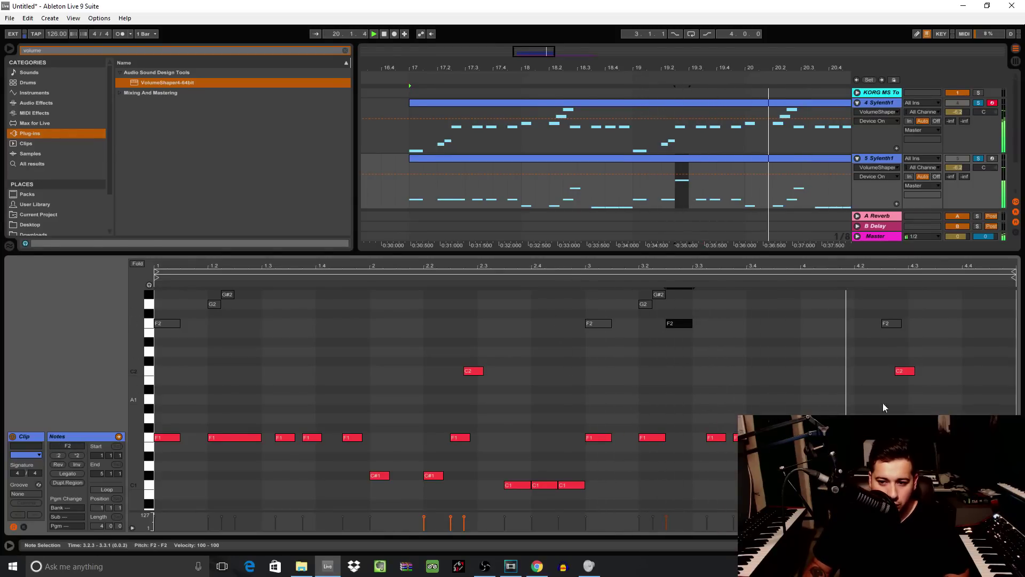
{"action": "key", "text": "space"}
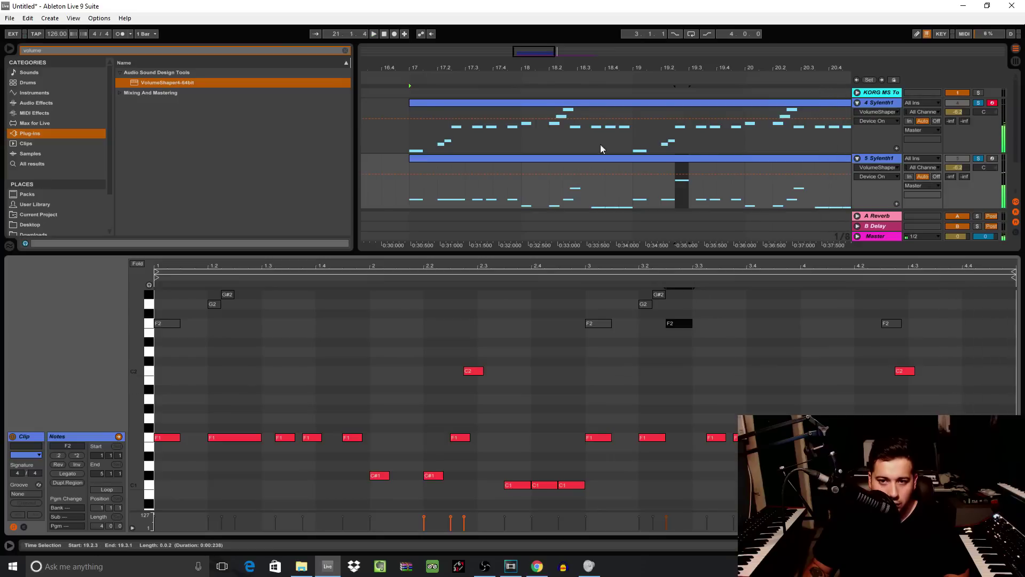
- Unsolo both Sylenth1 tracks and play the arrangement with the kick from bar 17
{"action": "left_click", "coordinate": [546, 159]}
{"action": "left_click", "coordinate": [409, 172]}
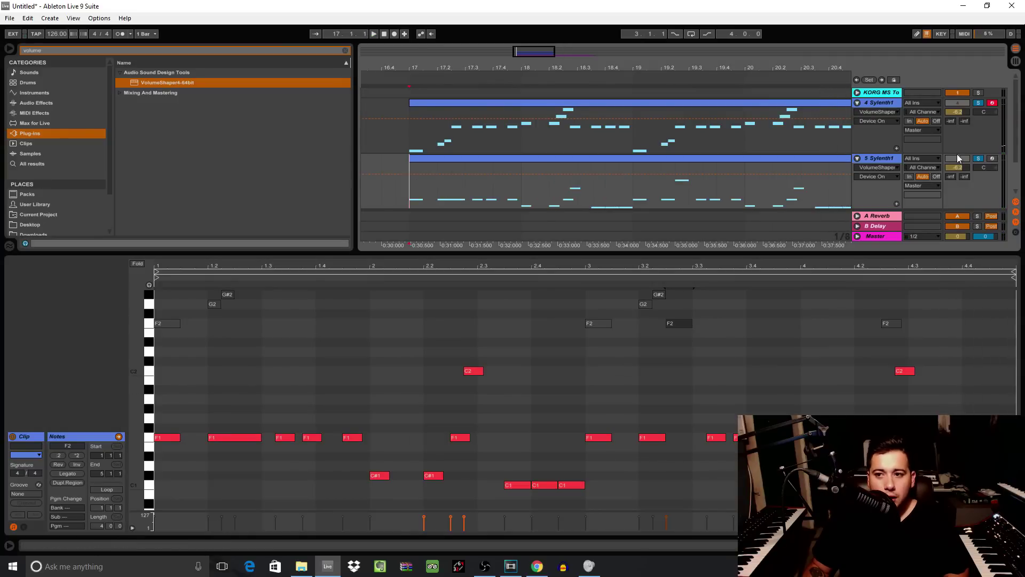
{"action": "key", "text": "space"}
{"action": "key", "text": "ctrl+alt+l"}
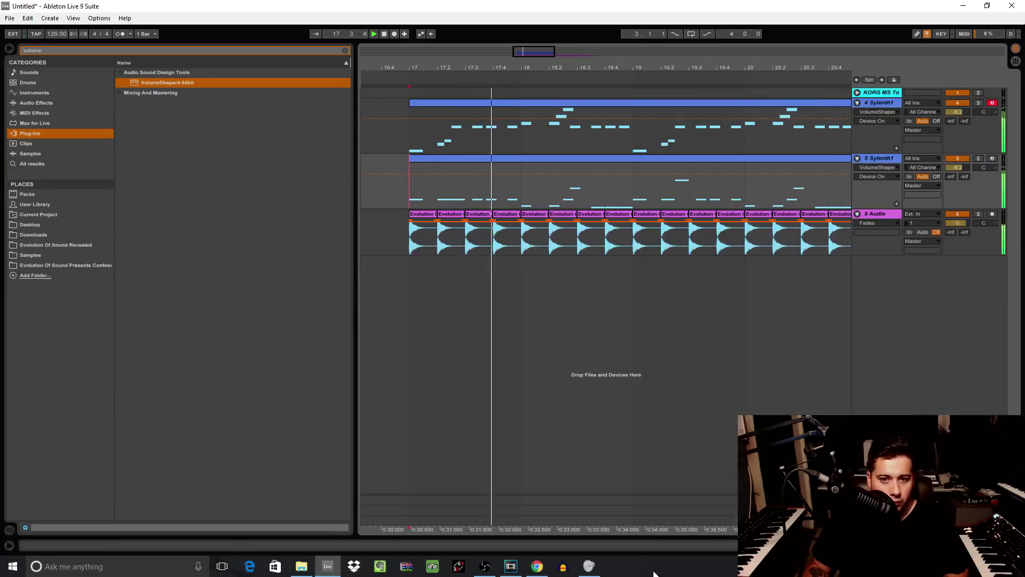
- Show the mixer with enlarged faders and set track 4 to -7.2 dB and track 5 to -1.5 dB during playback
{"action": "double_click", "coordinate": [885, 158]}
{"action": "key", "text": "Tab"}
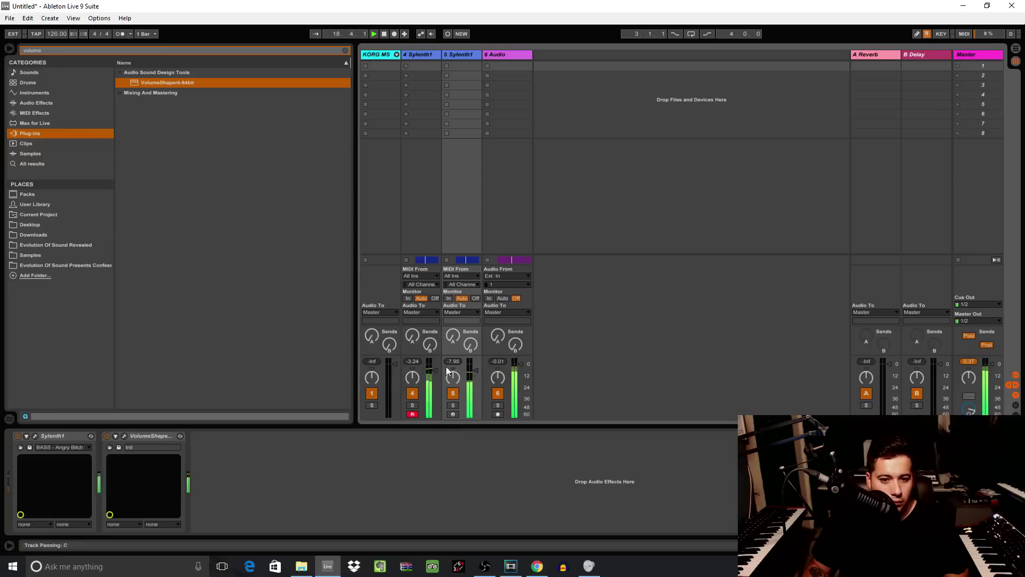
{"action": "left_click_drag", "start_coordinate": [468, 355], "coordinate": [466, 265]}
{"action": "key", "text": "space"}
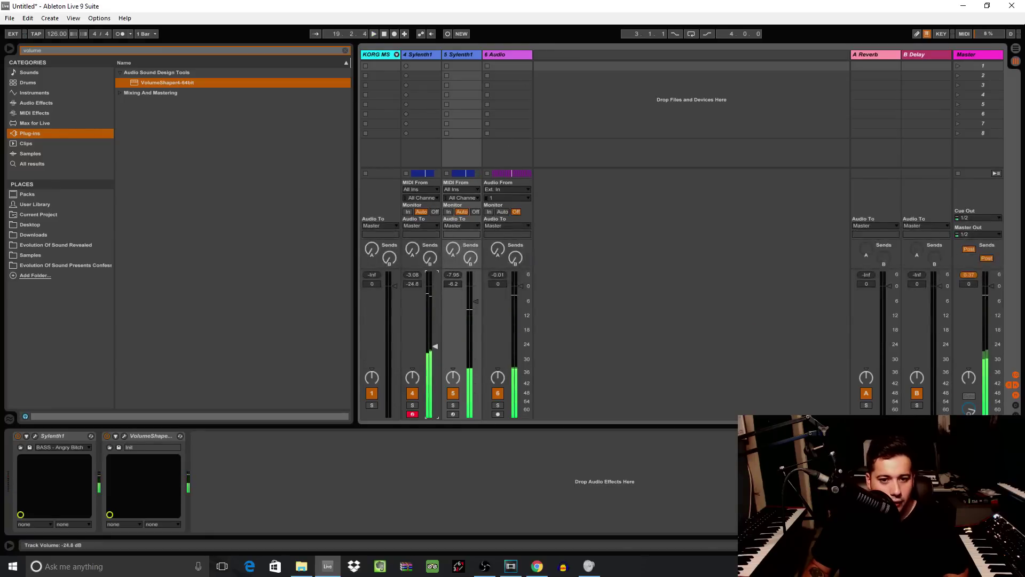
{"action": "left_click", "coordinate": [433, 312]}
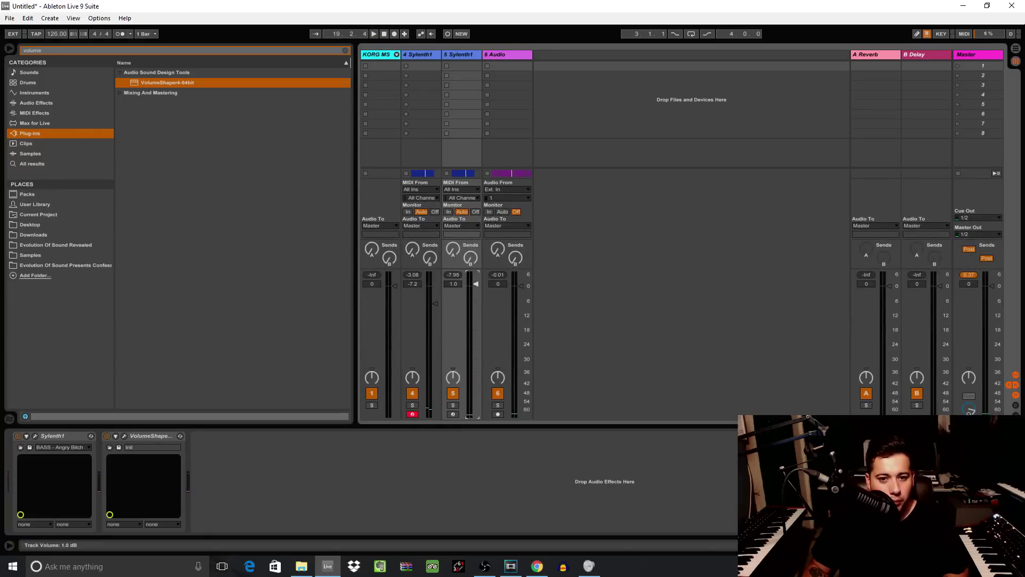
{"action": "key", "text": "space"}
{"action": "left_click_drag", "start_coordinate": [476, 286], "coordinate": [477, 292]}
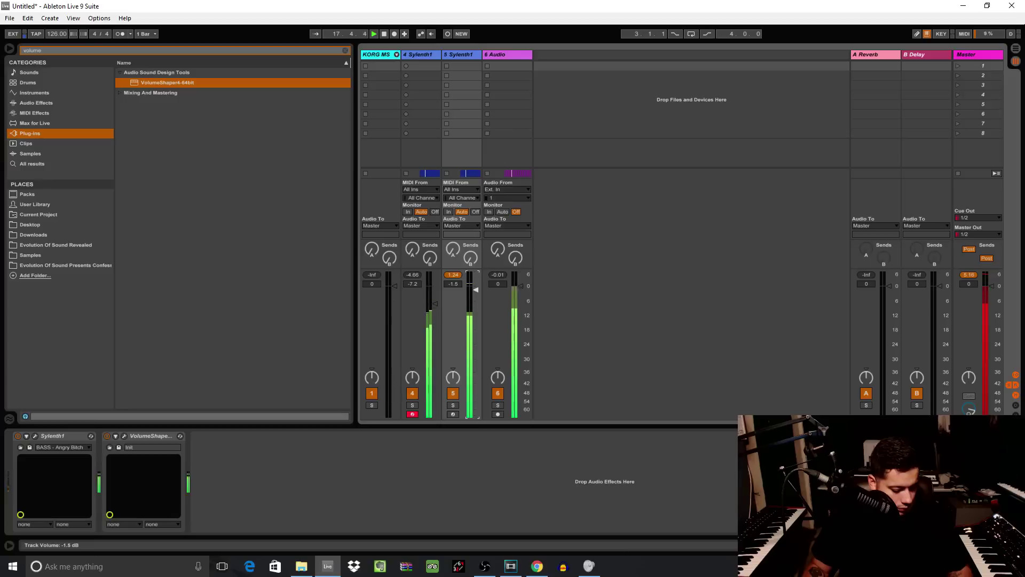
{"action": "key", "text": "space"}
- Switch the Sylenth1 on track 5 to the BASS - Bouncing preset and play it in the mix
{"action": "left_click", "coordinate": [460, 55]}
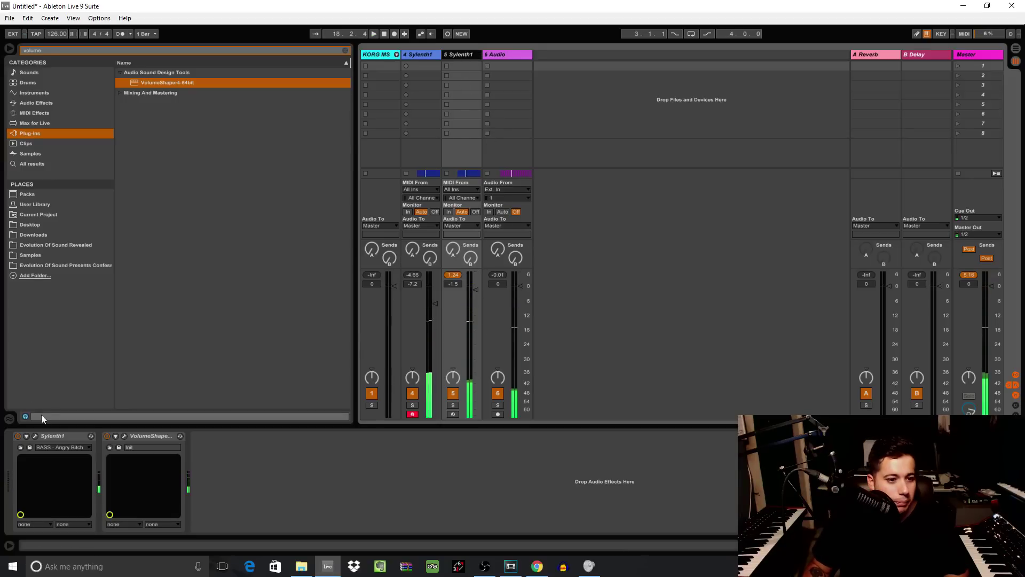
{"action": "left_click", "coordinate": [35, 436]}
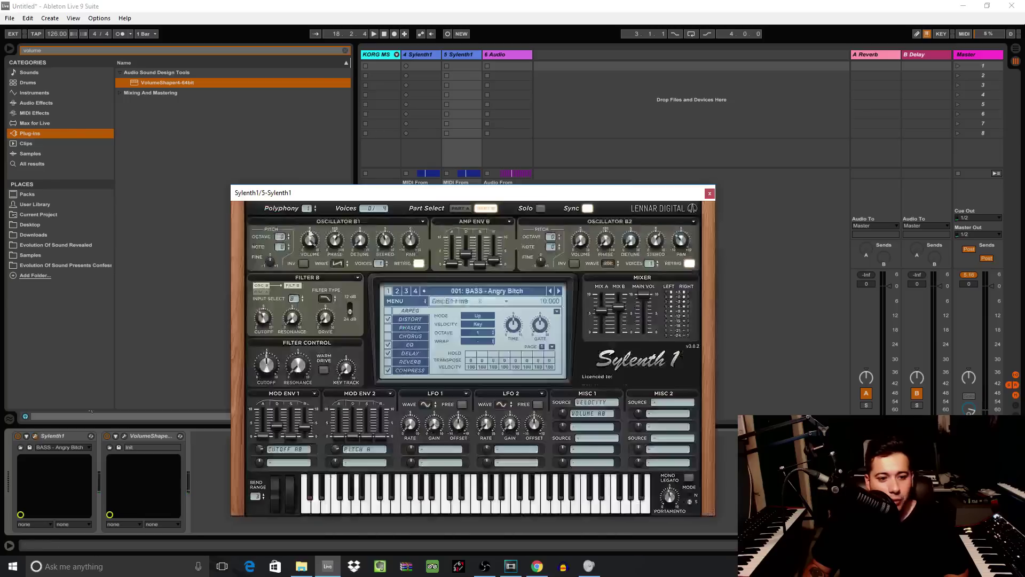
{"action": "left_click", "coordinate": [559, 293]}
{"action": "key", "text": "space"}
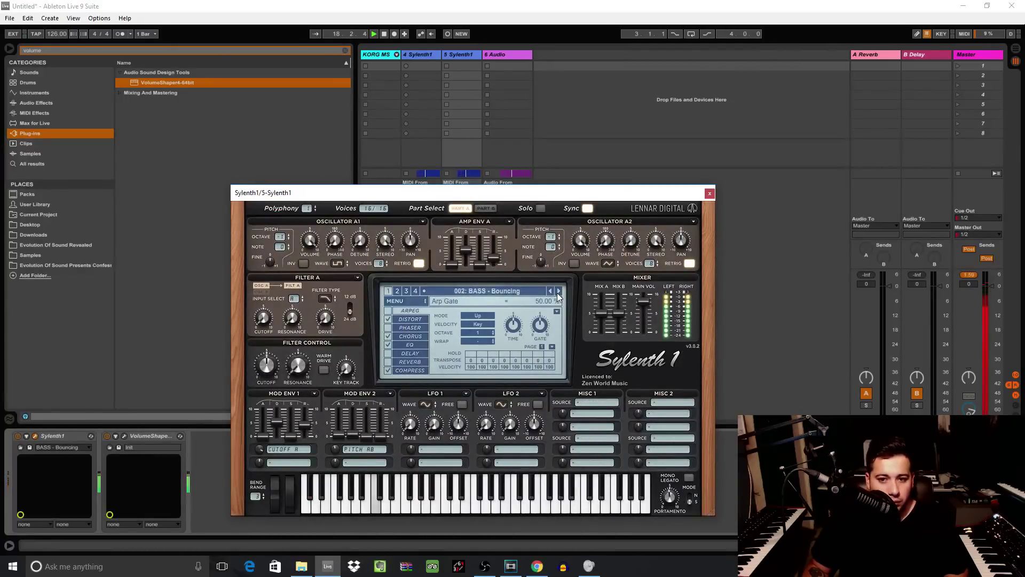
{"action": "left_click", "coordinate": [710, 193]}
- Set the volume of track 5 to -1.0 dB and track 4 to -7.8 dB while the loop plays
{"action": "left_click_drag", "start_coordinate": [476, 289], "coordinate": [434, 305]}
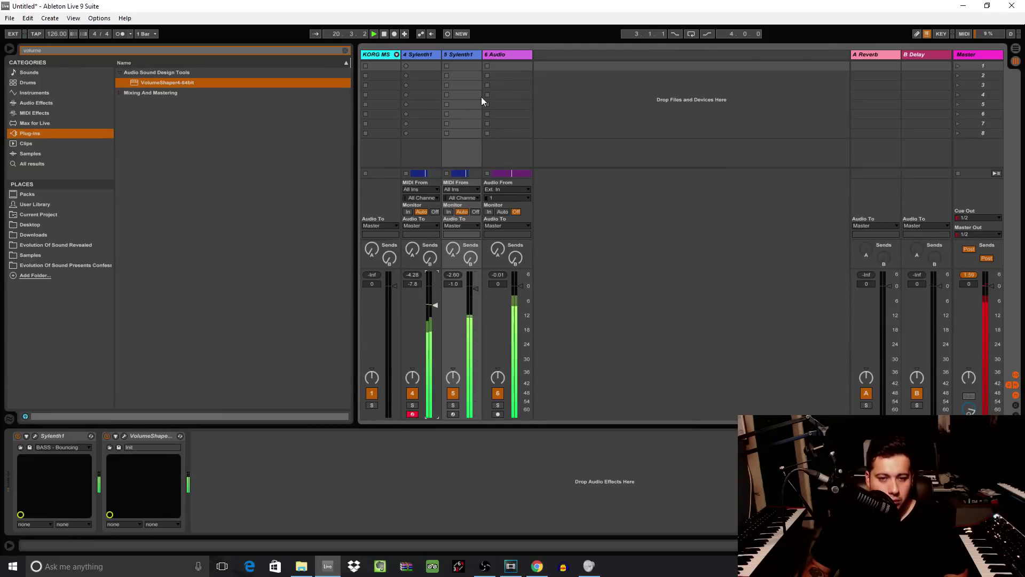
{"action": "key", "text": "Tab"}
{"action": "key", "text": "Tab"}
{"action": "key", "text": "space"}
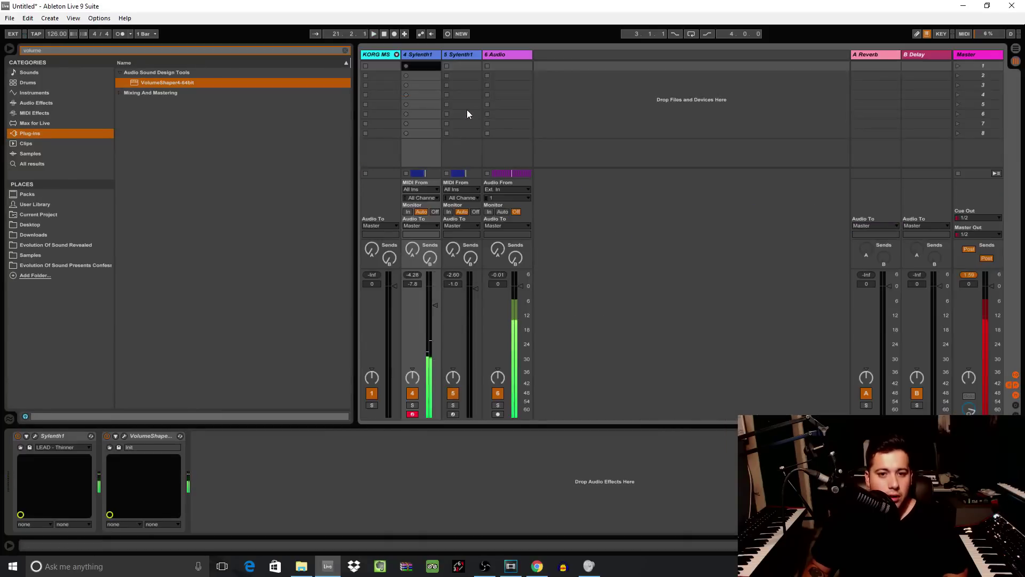
- Open VolumeShaper on the lead Sylenth1 track to examine its sidechain curve
{"action": "left_click", "coordinate": [463, 56]}
{"action": "left_click", "coordinate": [42, 104]}
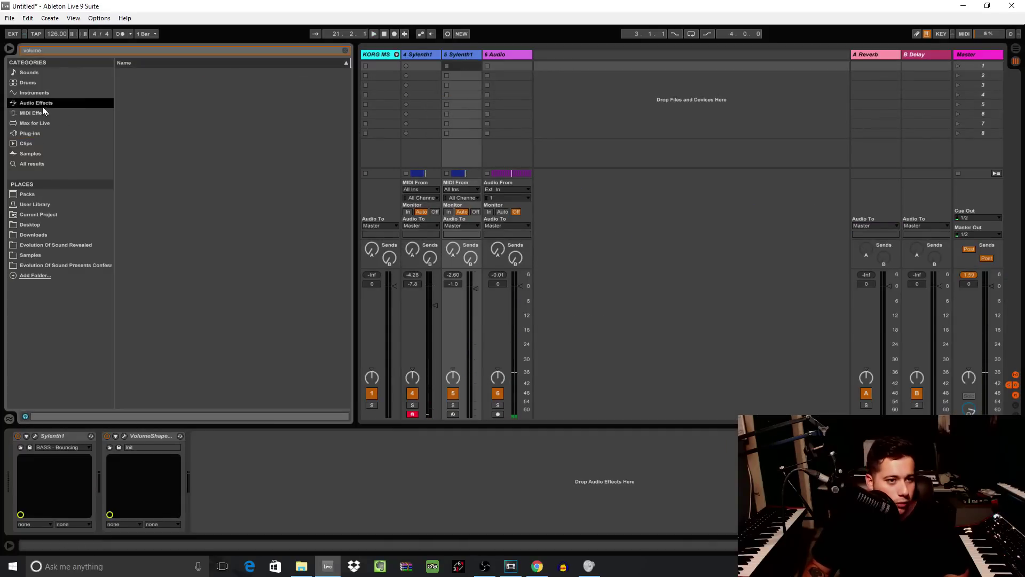
{"action": "left_click", "coordinate": [426, 56]}
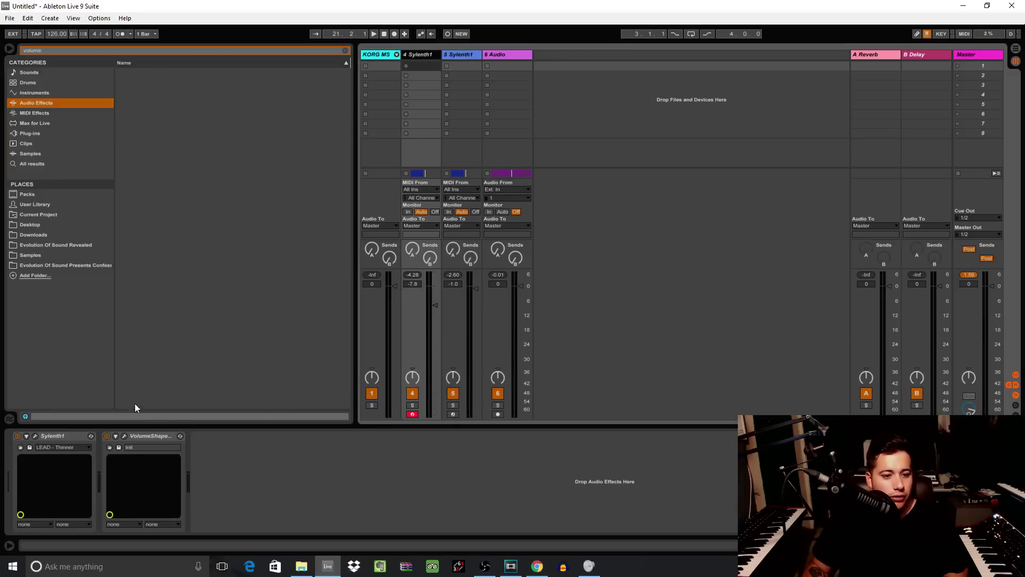
{"action": "left_click", "coordinate": [124, 436]}
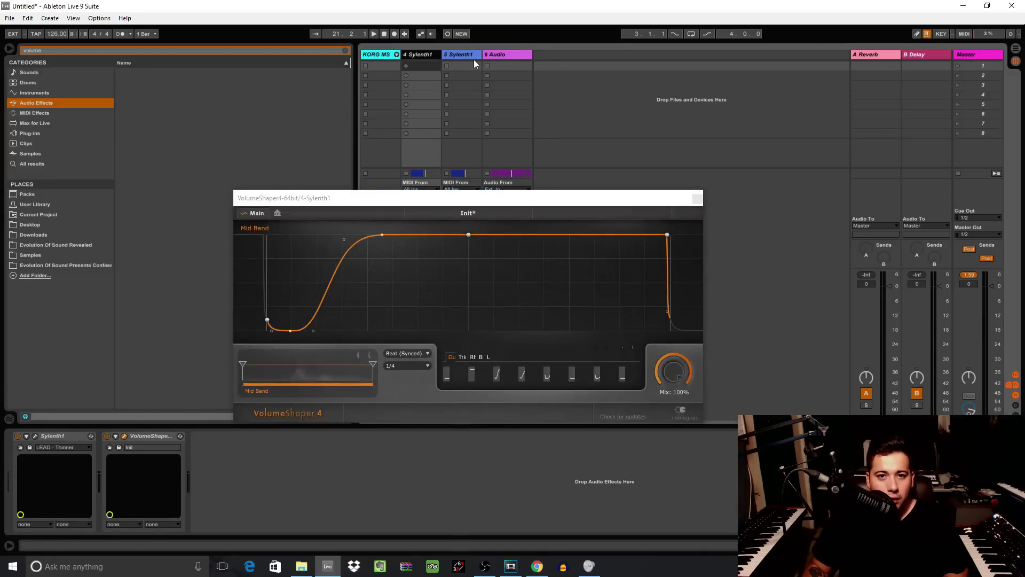
{"action": "left_click", "coordinate": [465, 55]}
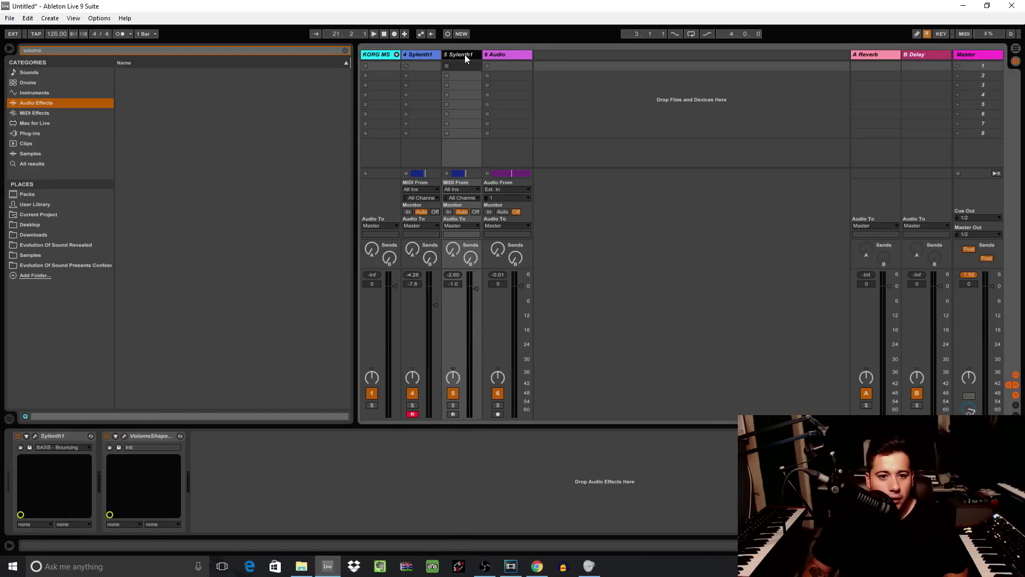
- Apply the fourth preset shape, a more gradual ramp, to the VolumeShaper on track 5
{"action": "left_click", "coordinate": [124, 437]}
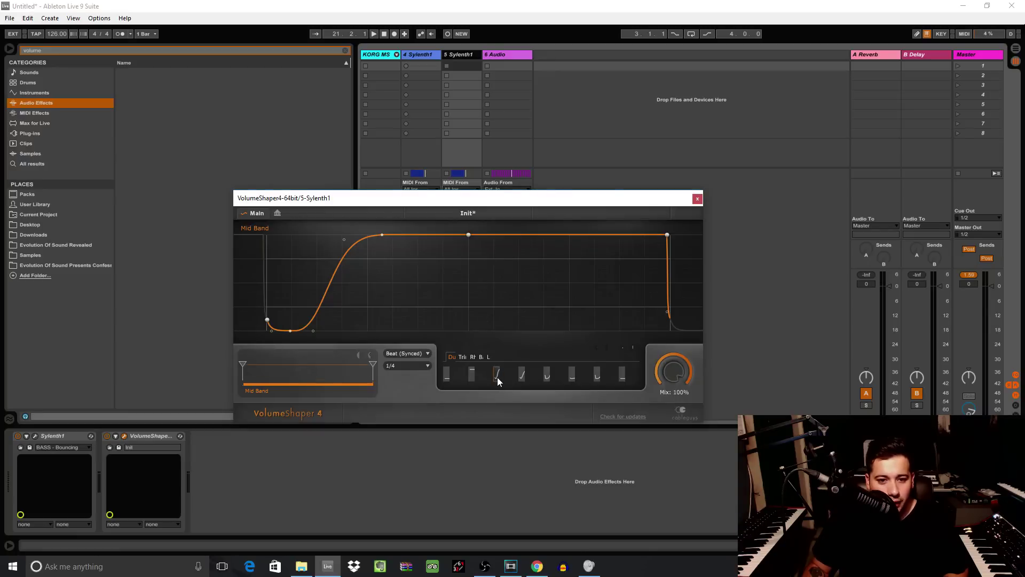
{"action": "left_click", "coordinate": [514, 378]}
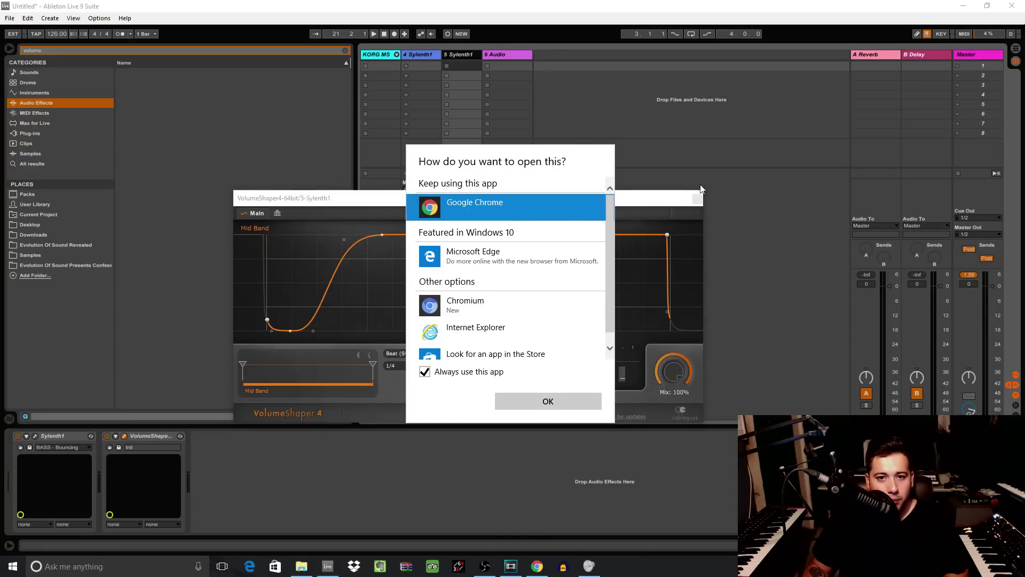
{"action": "scroll", "coordinate": [435, 326], "scroll_direction": "down", "scroll_amount": 1}
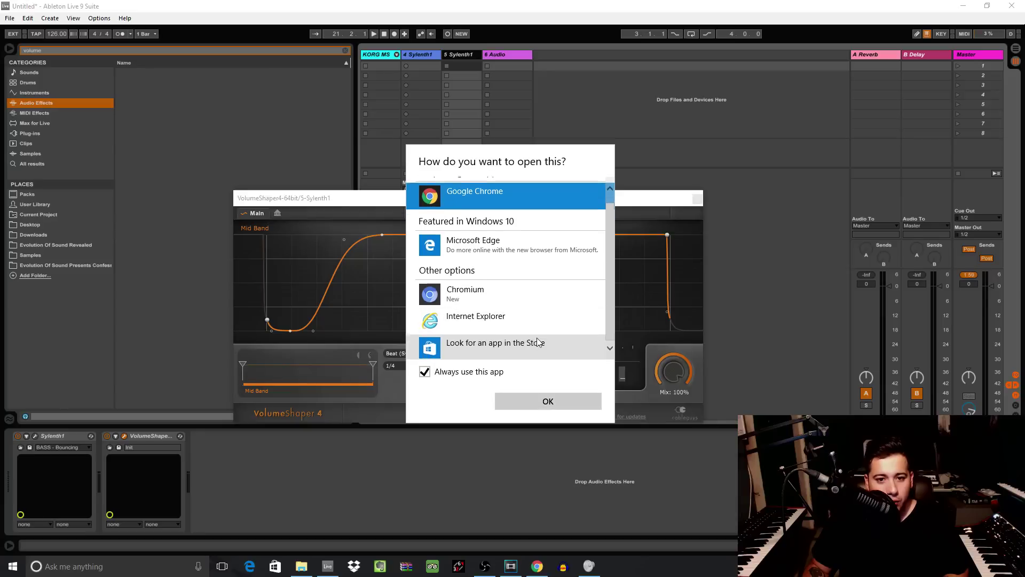
{"action": "left_click", "coordinate": [361, 331]}
{"action": "left_click", "coordinate": [522, 373]}
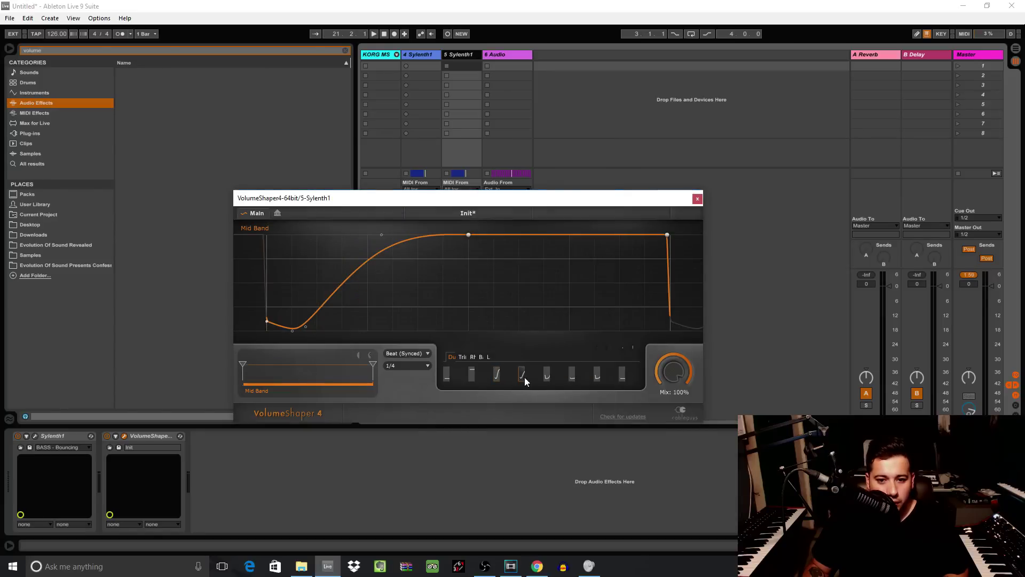
- Play the mix with the new VolumeShaper curve, close the plug-in and return to the Arrangement view
{"action": "key", "text": "space"}
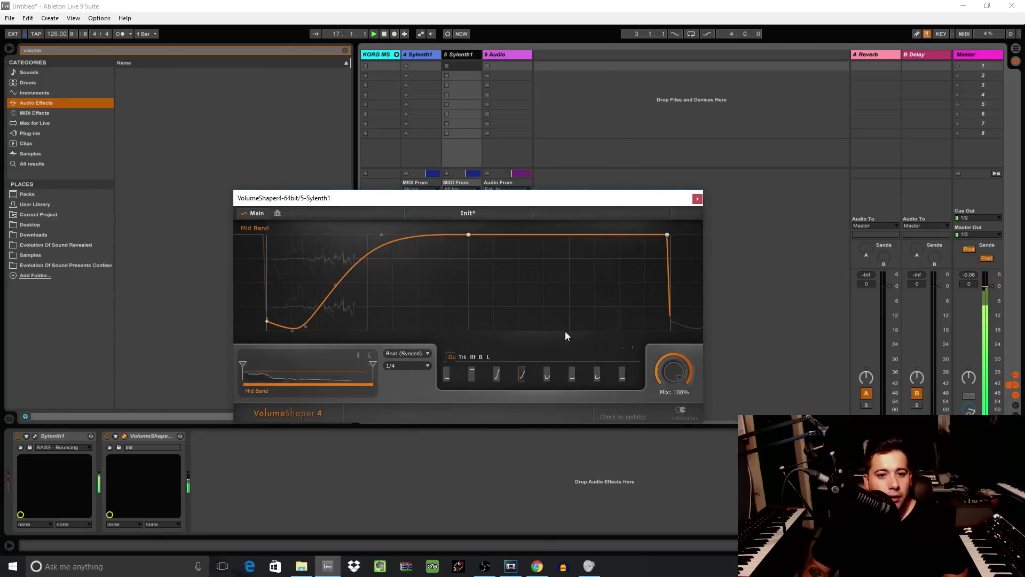
{"action": "left_click", "coordinate": [697, 199]}
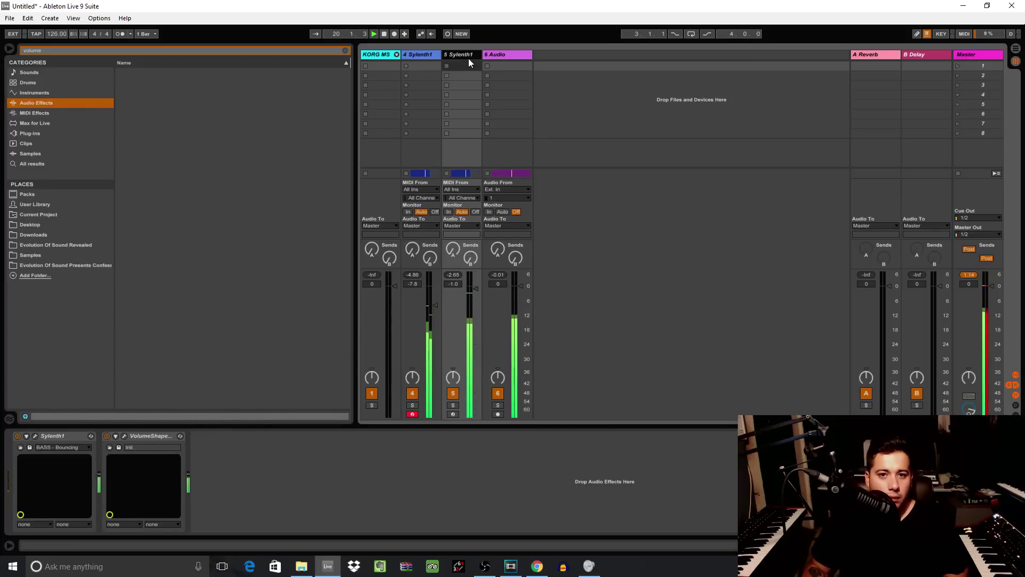
{"action": "key", "text": "Tab"}
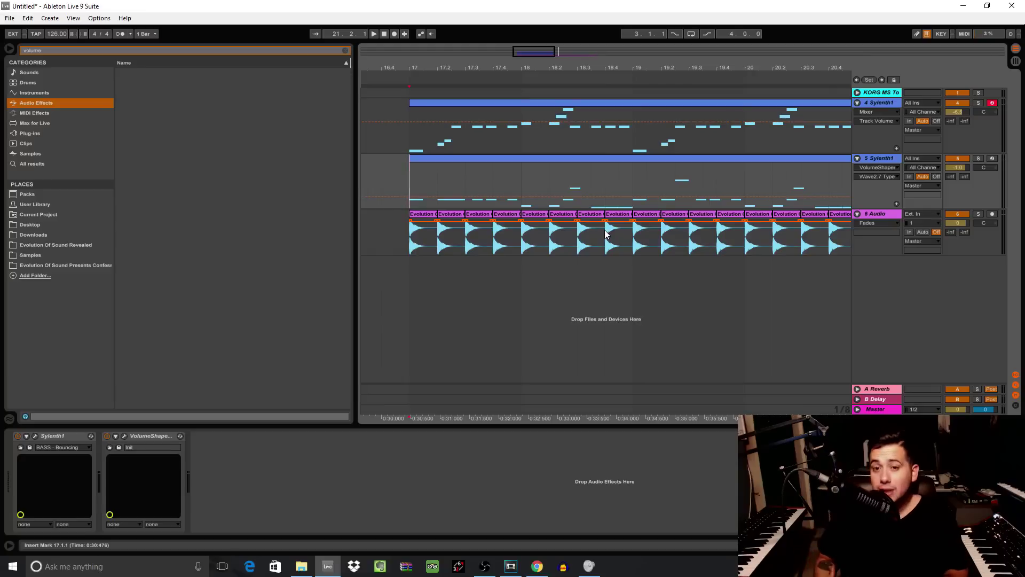
- Clear the browser search and open the _Drum_Loops_126BPM folder of the ArcadeMusic Ultra Future House pack, under Deep And Future in Samples
{"action": "left_click", "coordinate": [23, 135]}
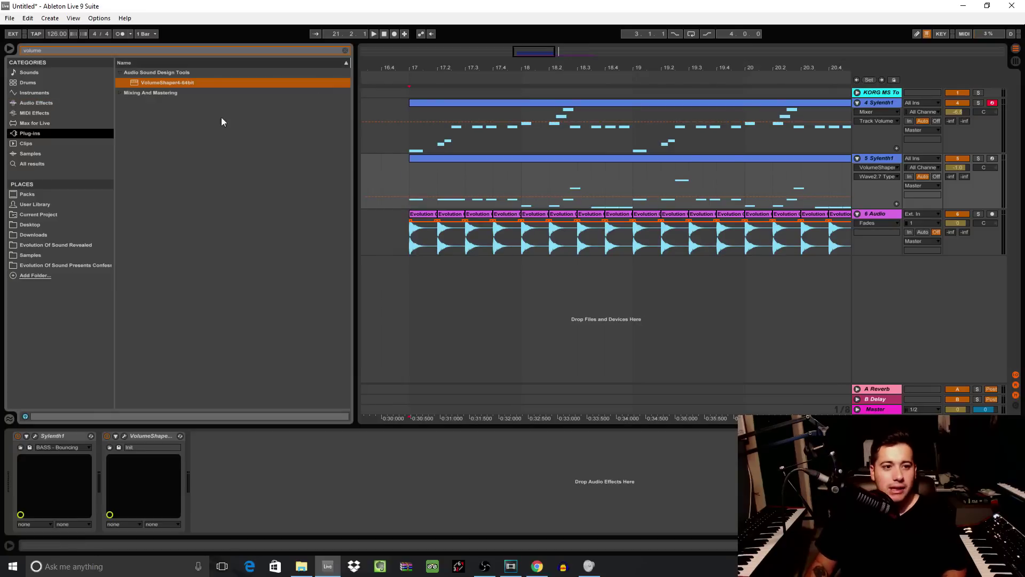
{"action": "left_click", "coordinate": [345, 51]}
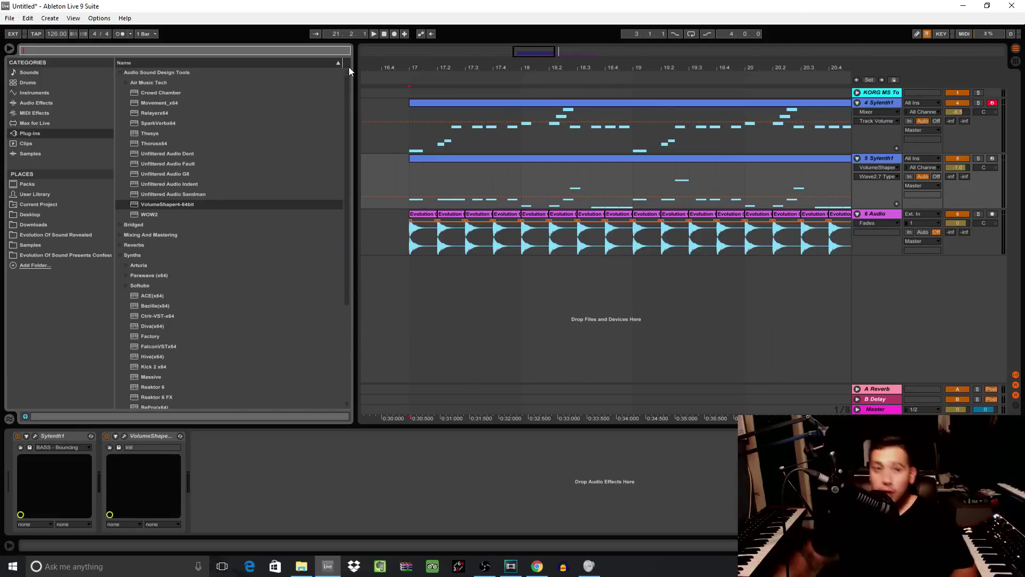
{"action": "left_click", "coordinate": [80, 245]}
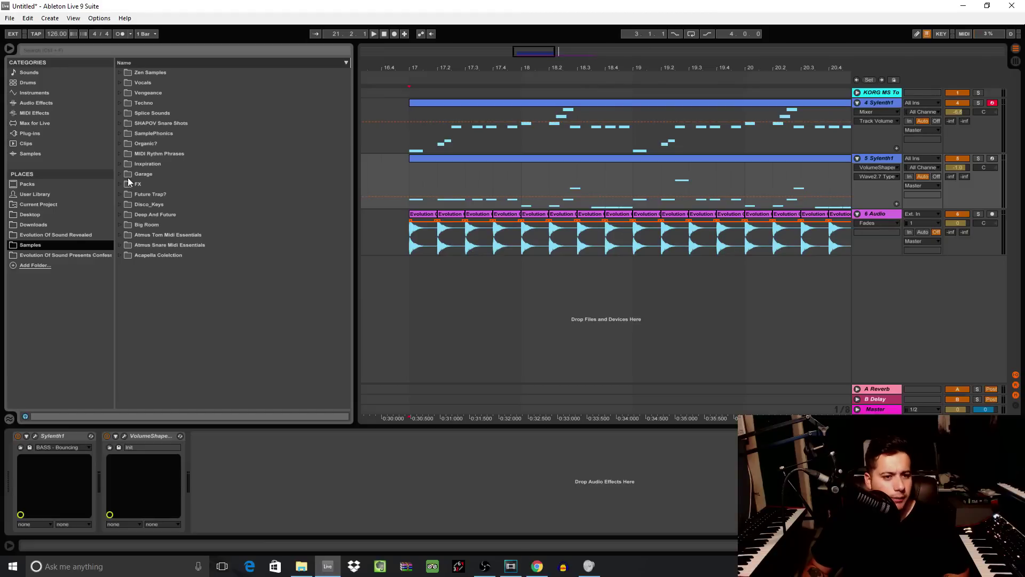
{"action": "left_click", "coordinate": [120, 214]}
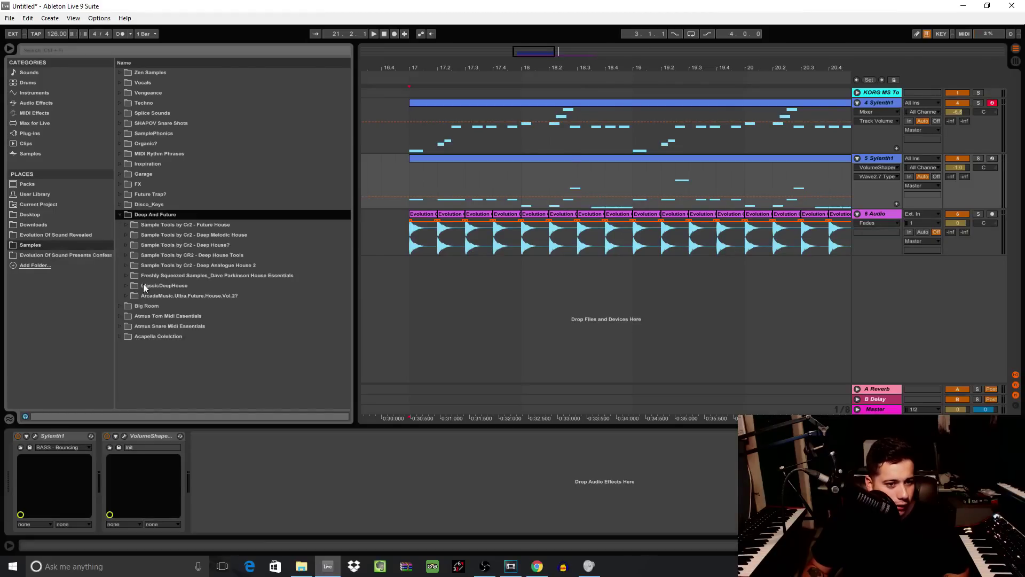
{"action": "left_click", "coordinate": [127, 296]}
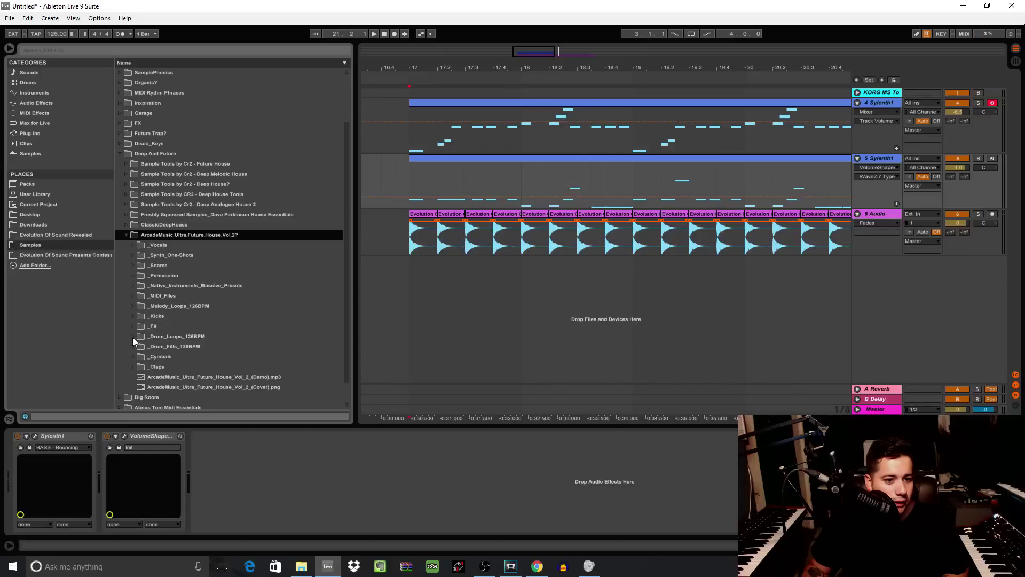
{"action": "left_click", "coordinate": [132, 337]}
- Audition the NOKICK drum loops from 10 down to 01 to find one that suits the track
{"action": "left_click", "coordinate": [205, 276]}
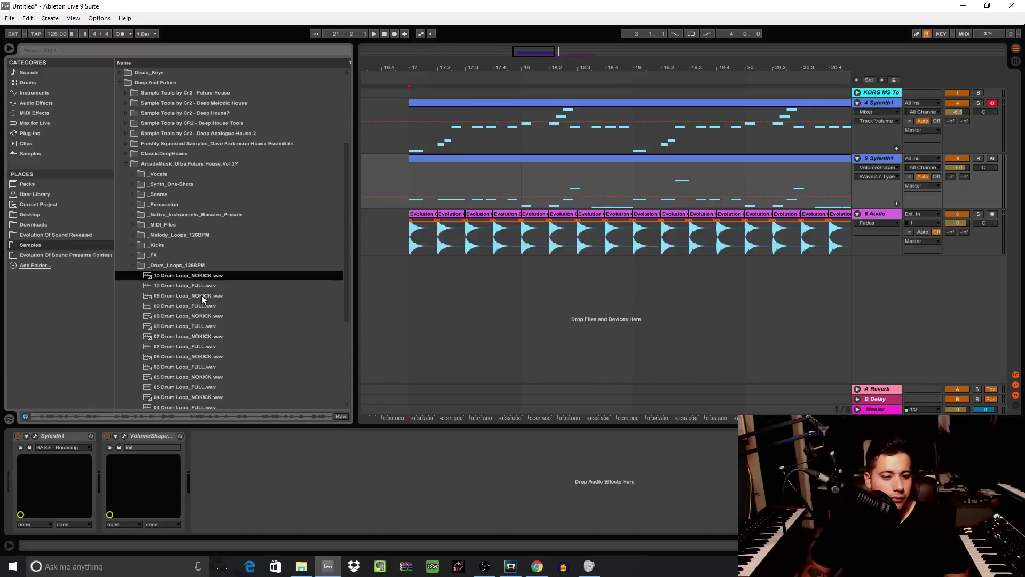
{"action": "left_click", "coordinate": [202, 295]}
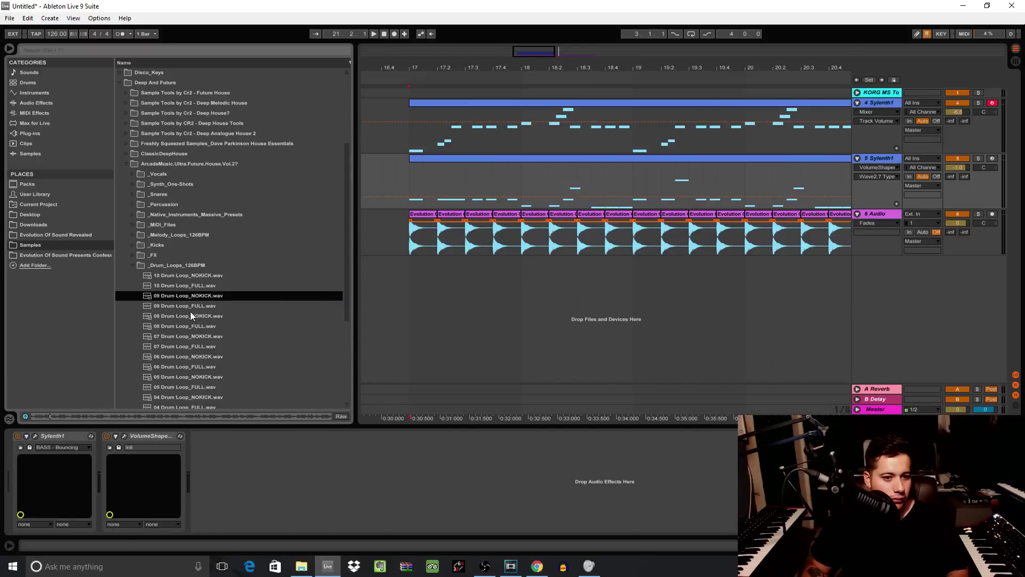
{"action": "left_click", "coordinate": [191, 316]}
{"action": "left_click", "coordinate": [204, 346]}
{"action": "left_click", "coordinate": [204, 336]}
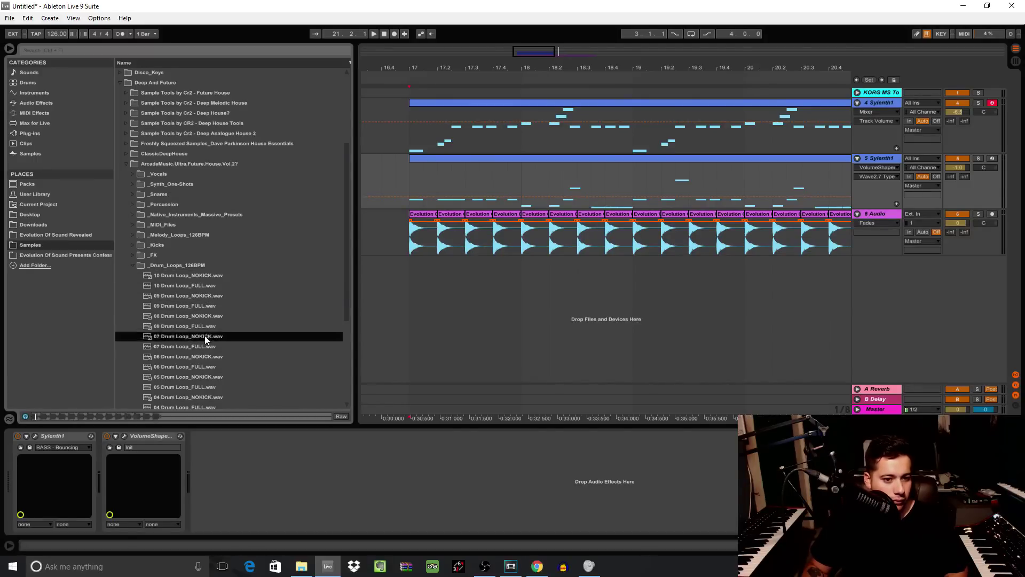
{"action": "left_click", "coordinate": [203, 356]}
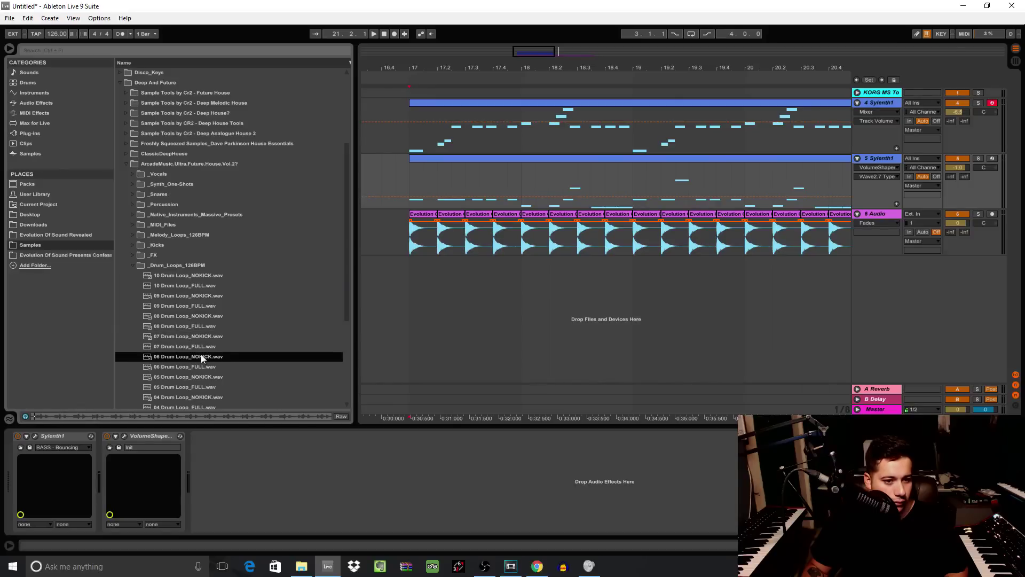
{"action": "left_click", "coordinate": [204, 377]}
{"action": "scroll", "coordinate": [204, 379], "scroll_direction": "down", "scroll_amount": 1}
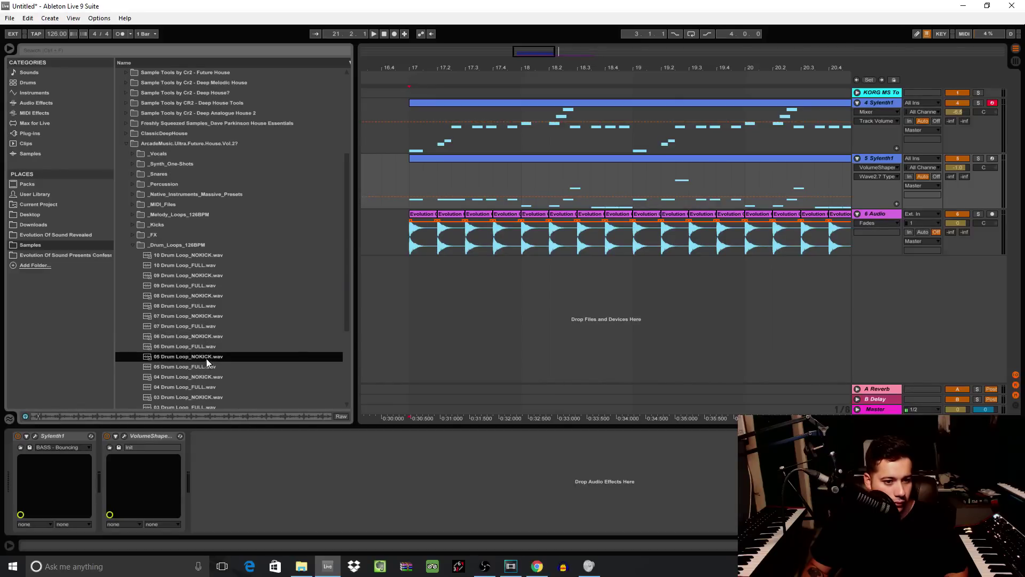
{"action": "left_click", "coordinate": [213, 376]}
{"action": "scroll", "coordinate": [213, 374], "scroll_direction": "down", "scroll_amount": 1}
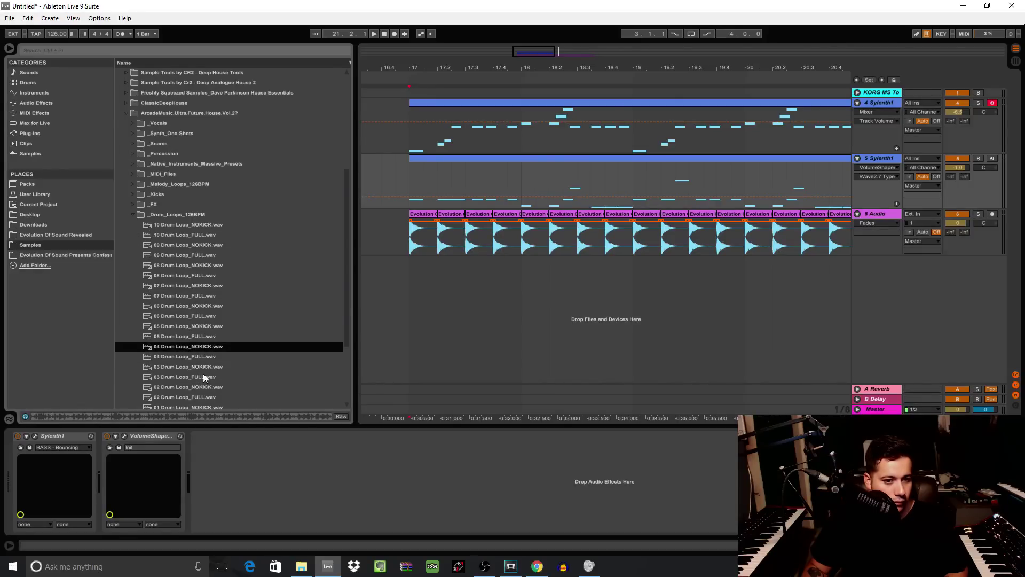
{"action": "left_click", "coordinate": [205, 370]}
{"action": "scroll", "coordinate": [194, 339], "scroll_direction": "down", "scroll_amount": 2}
{"action": "left_click", "coordinate": [194, 335]}
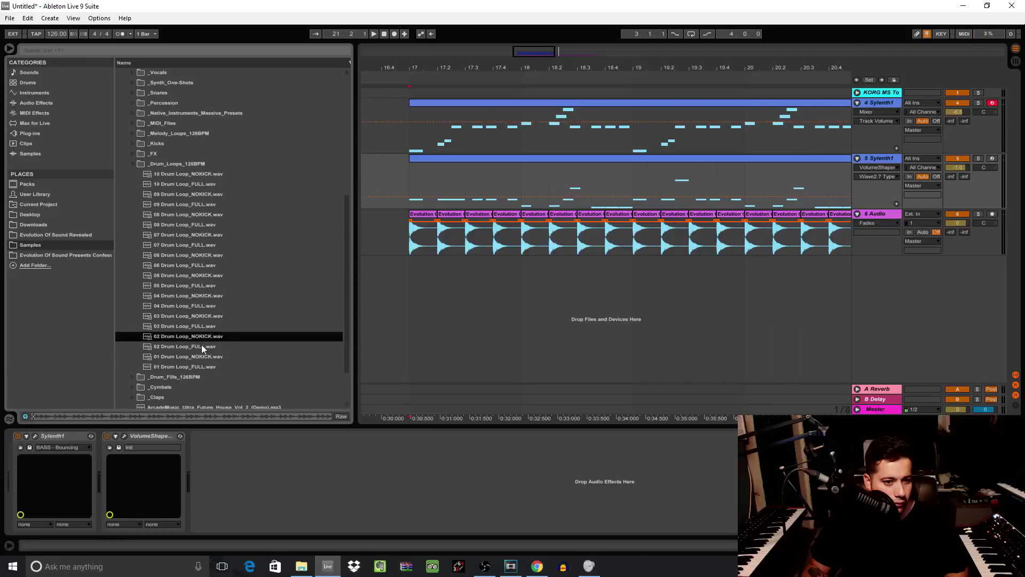
{"action": "left_click", "coordinate": [197, 357]}
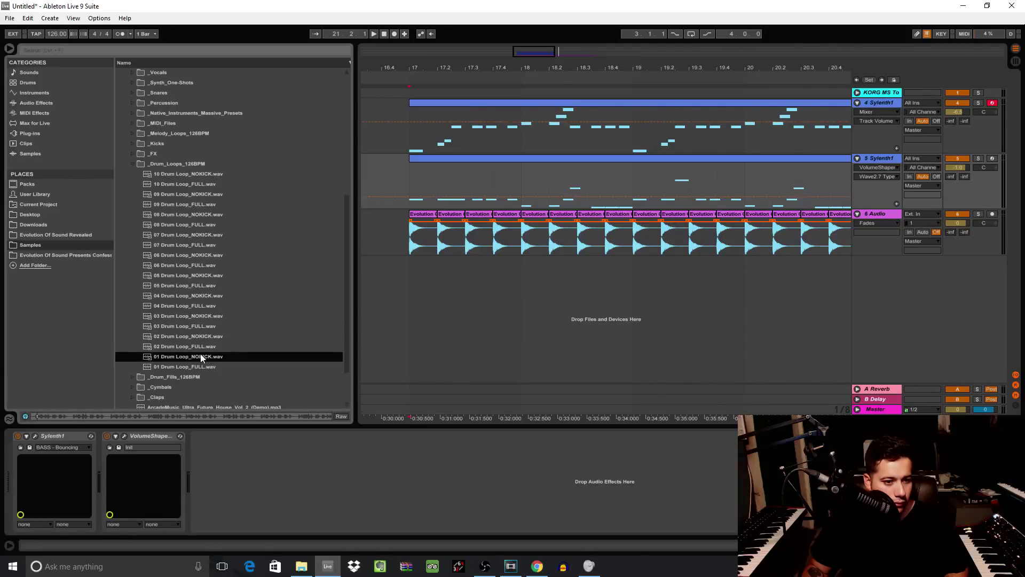
- Place 01 Drum Loop_NOKICK.wav on a new audio track at bar 17 and lower that track's volume during playback
{"action": "left_click_drag", "start_coordinate": [198, 358], "coordinate": [432, 268]}
{"action": "key", "text": "space"}
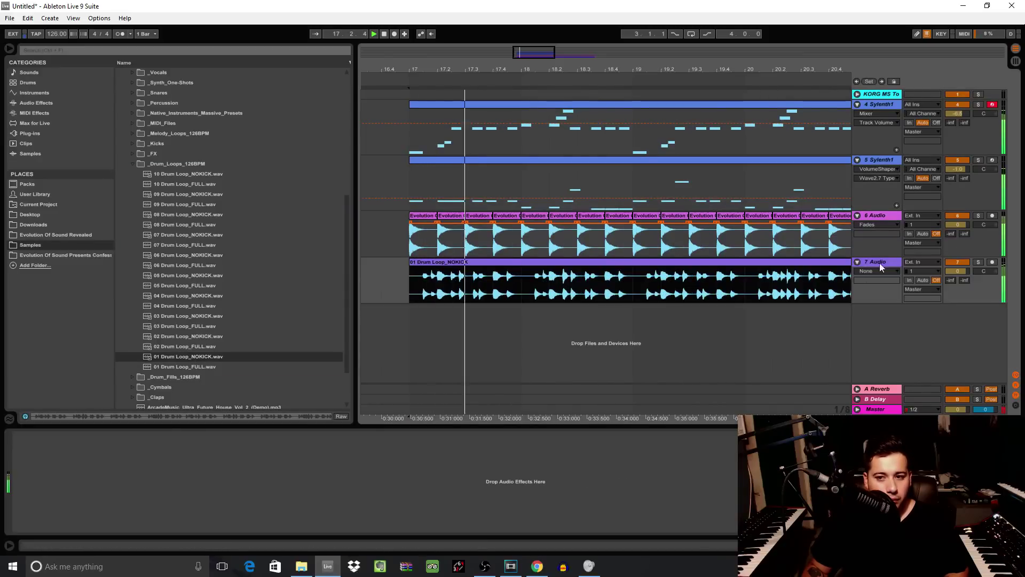
{"action": "left_click_drag", "start_coordinate": [958, 271], "coordinate": [957, 279]}
- Duplicate the four-bar lead and bass clips on tracks 4 and 5 so the copies start at bar 21
{"action": "left_click_drag", "start_coordinate": [550, 52], "coordinate": [554, 35]}
{"action": "left_click_drag", "start_coordinate": [540, 155], "coordinate": [461, 129]}
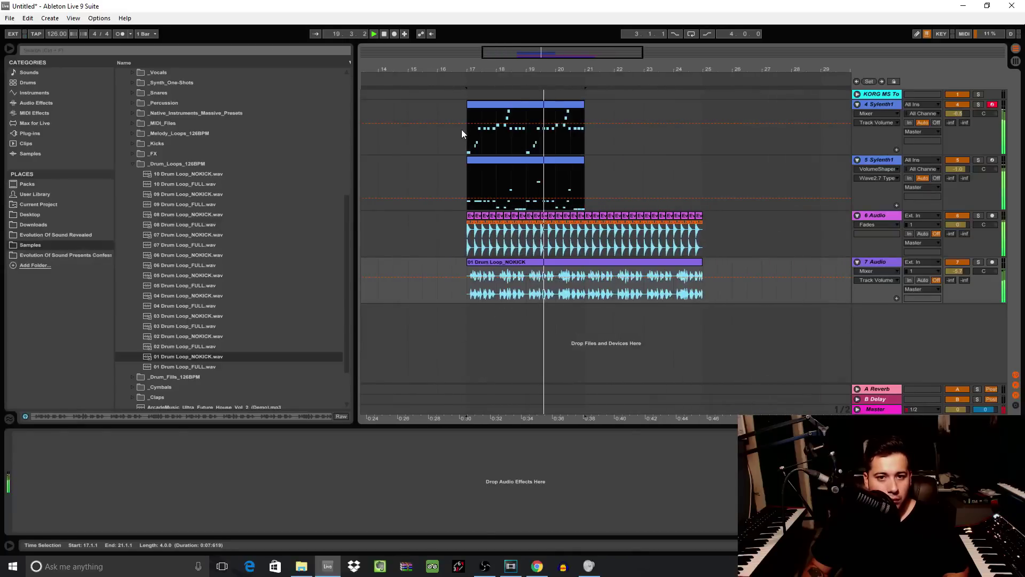
{"action": "key", "text": "ctrl+d"}
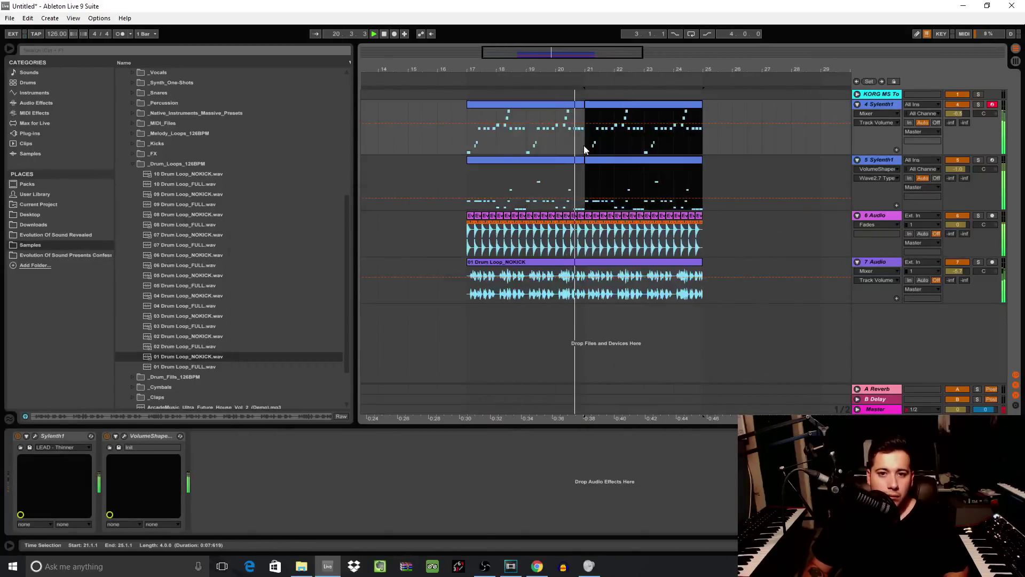
{"action": "double_click", "coordinate": [882, 104]}
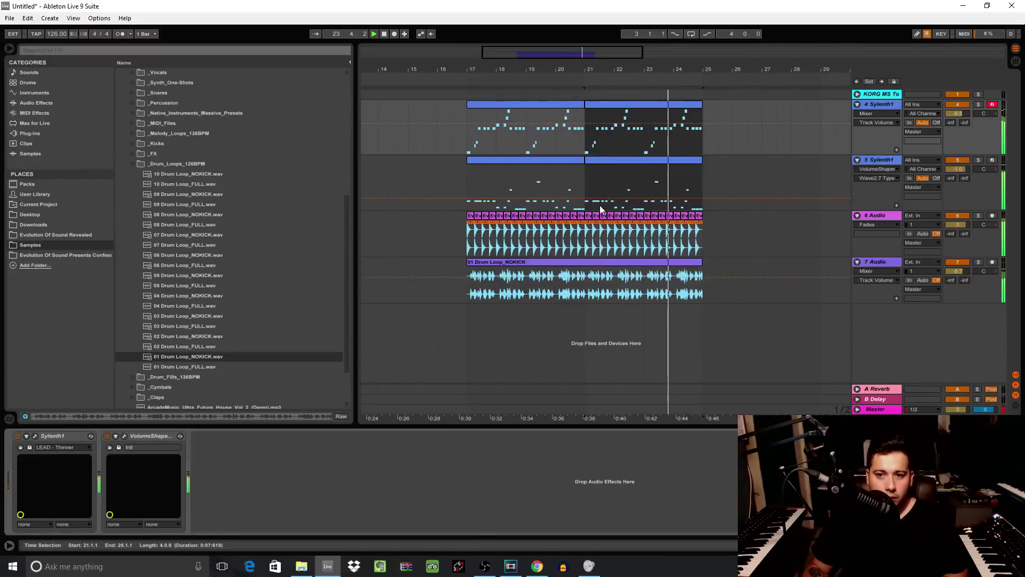
- Open the first bass clip on track 5 in an enlarged note editor and lengthen its first two F1 notes to one beat each
{"action": "key", "text": "space"}
{"action": "left_click", "coordinate": [501, 162]}
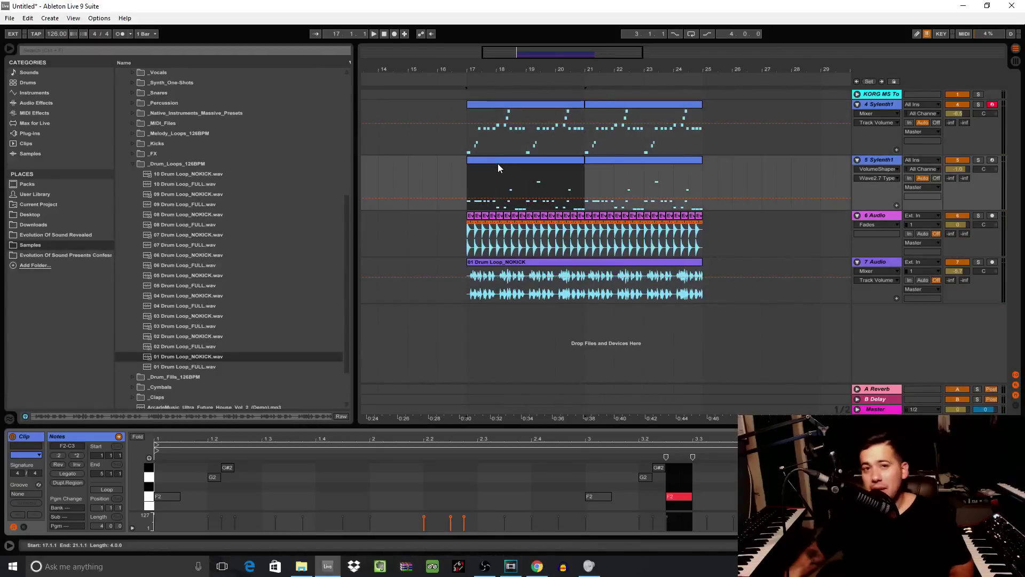
{"action": "left_click_drag", "start_coordinate": [450, 426], "coordinate": [449, 185]}
{"action": "left_click", "coordinate": [208, 418]}
{"action": "left_click_drag", "start_coordinate": [177, 371], "coordinate": [208, 372]}
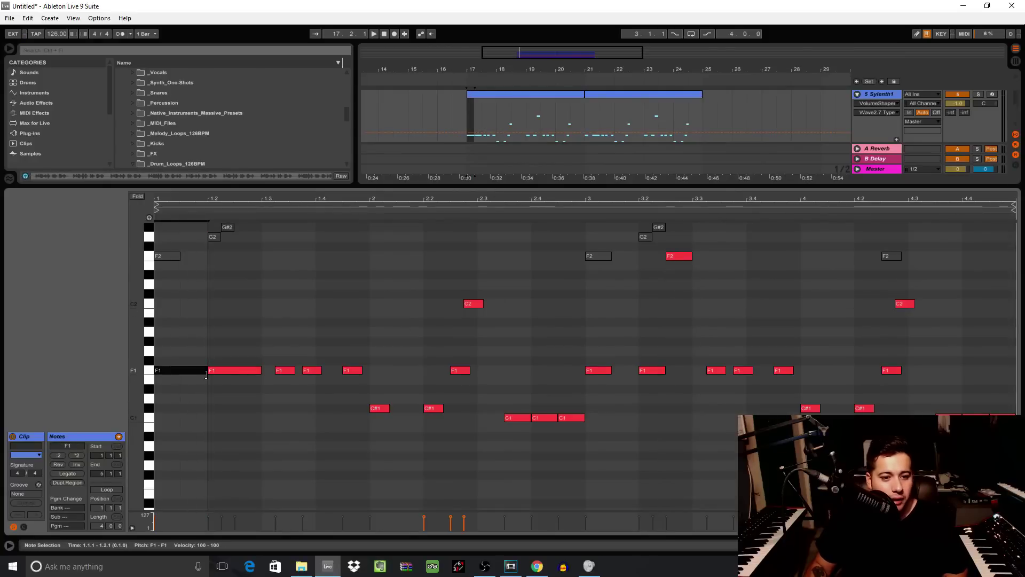
- Play the opening of the bass clip to check how the lengthened F1 notes sound
{"action": "scroll", "coordinate": [288, 460], "scroll_direction": "up", "scroll_amount": 3}
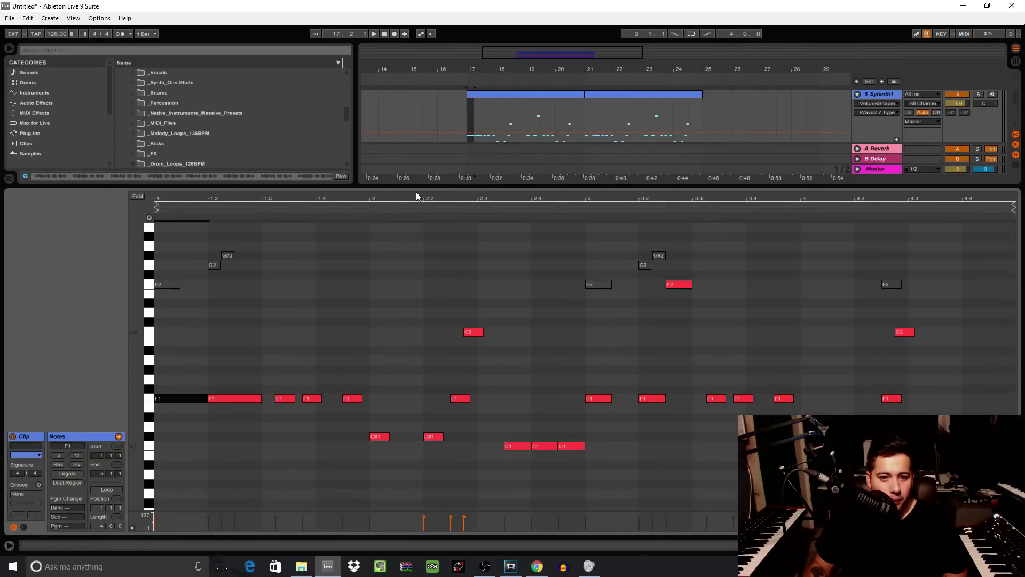
{"action": "scroll", "coordinate": [404, 496], "scroll_direction": "up", "scroll_amount": 3}
{"action": "scroll", "coordinate": [414, 496], "scroll_direction": "down", "scroll_amount": 8}
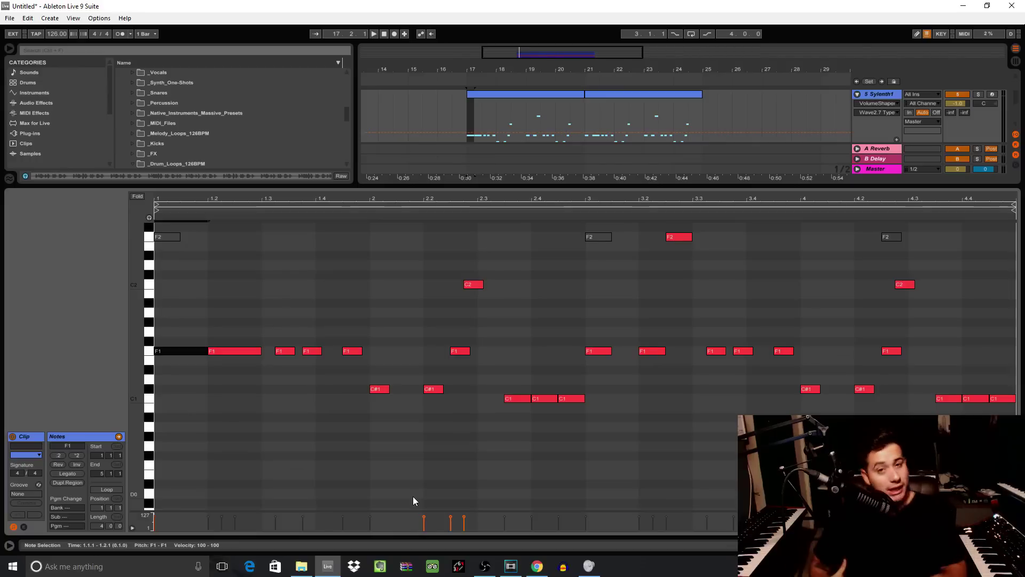
{"action": "scroll", "coordinate": [355, 422], "scroll_direction": "up", "scroll_amount": 4}
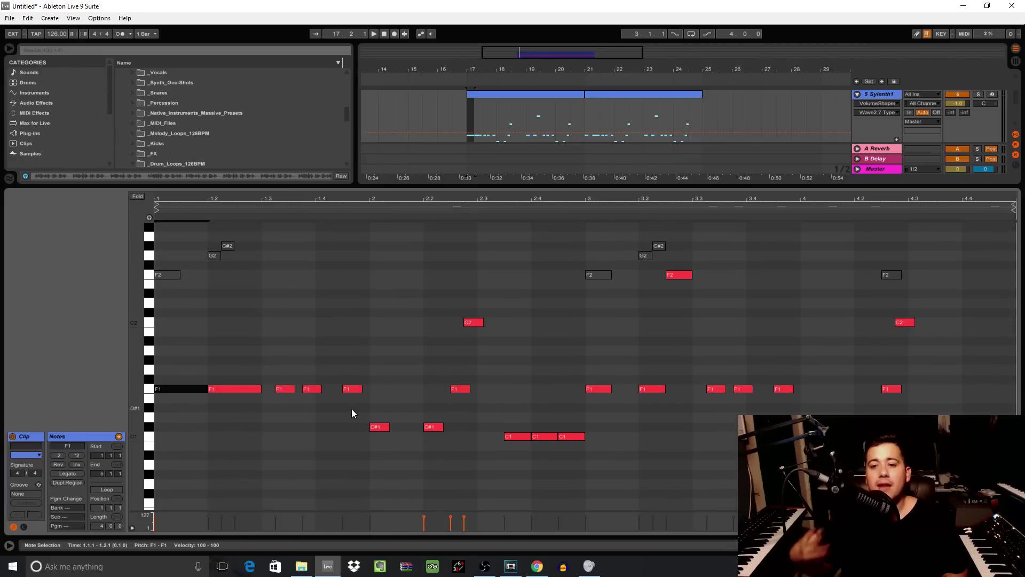
{"action": "key", "text": "space"}
{"action": "key", "text": "space"}
{"action": "mouse_move", "coordinate": [293, 389]}
{"action": "left_mouse_down"}
{"action": "mouse_move", "coordinate": [322, 390]}
{"action": "mouse_move", "coordinate": [292, 389]}
{"action": "left_mouse_up"}
{"action": "key", "text": "space"}
{"action": "key", "text": "space"}
- Duplicate the one-beat F1 note at 1.2 onto beat 1.3 and play the bassline
{"action": "left_click", "coordinate": [254, 390]}
{"action": "key", "text": "ctrl+d"}
{"action": "key", "text": "space"}
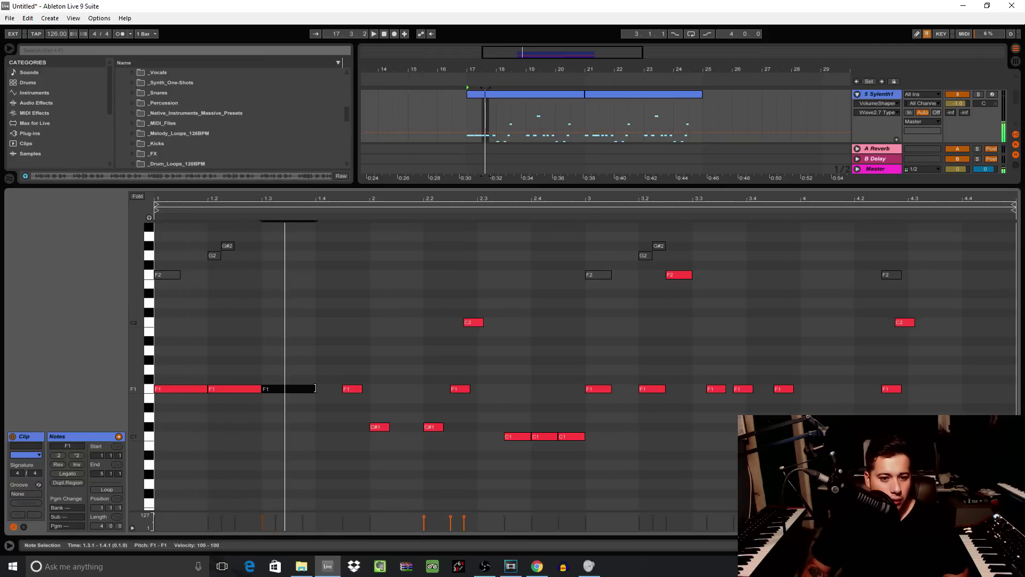
- Shorten the F1 note at 1.3 to half a beat and add a copy one octave higher directly after it
{"action": "left_click_drag", "start_coordinate": [315, 388], "coordinate": [290, 393]}
{"action": "key", "text": "ctrl+d"}
{"action": "key", "text": "shift+Up"}
{"action": "key", "text": "space"}
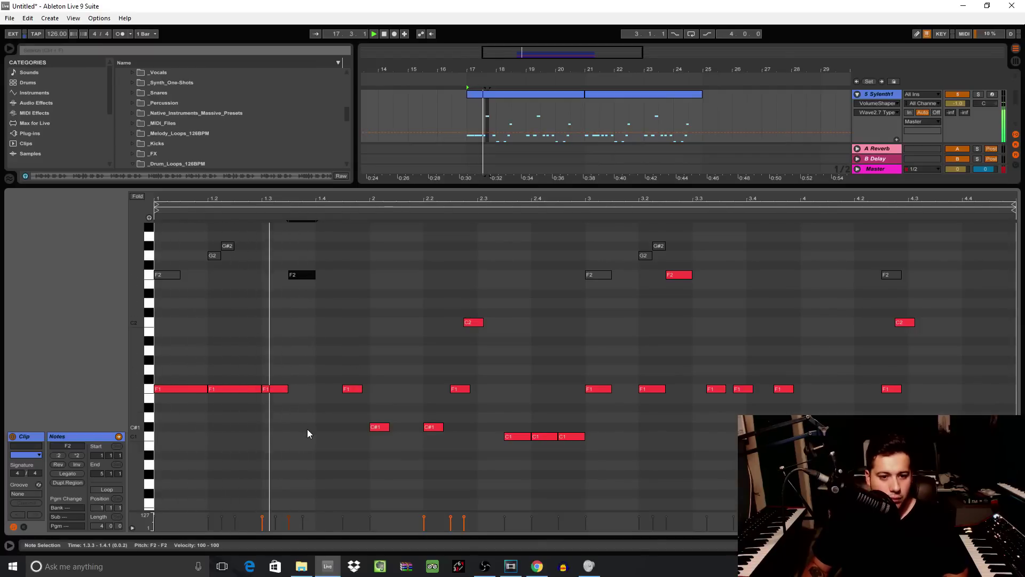
- Copy the opening three F1 notes to beat 1.4 and turn the copy at 1.4 into four consecutive sixteenth notes
{"action": "left_click_drag", "start_coordinate": [313, 428], "coordinate": [74, 330]}
{"action": "key", "text": "ctrl+d"}
{"action": "left_click", "coordinate": [363, 391]}
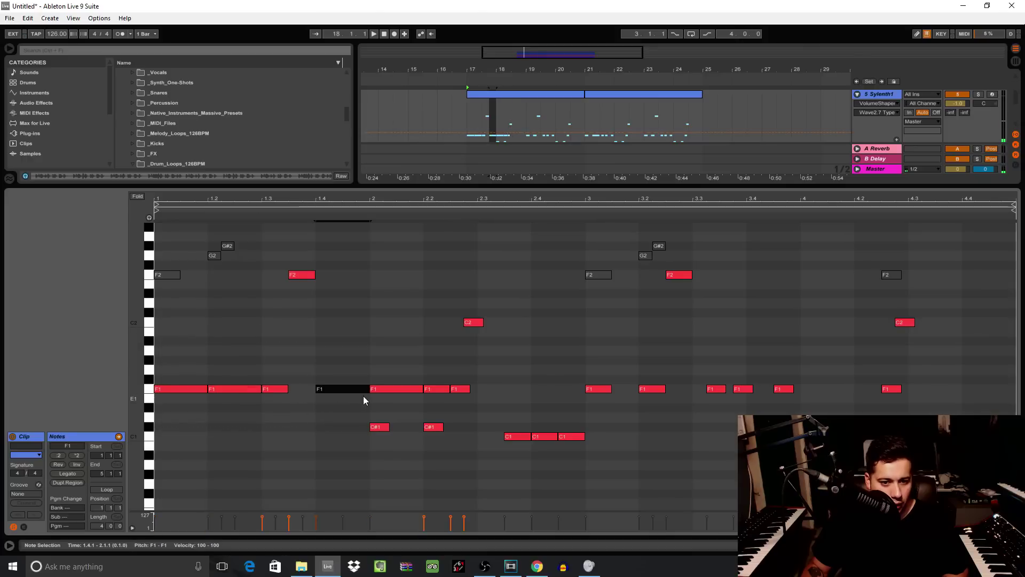
{"action": "left_click_drag", "start_coordinate": [368, 389], "coordinate": [330, 390]}
{"action": "key", "text": "ctrl+d"}
{"action": "key", "text": "ctrl+d"}
{"action": "key", "text": "ctrl+d"}
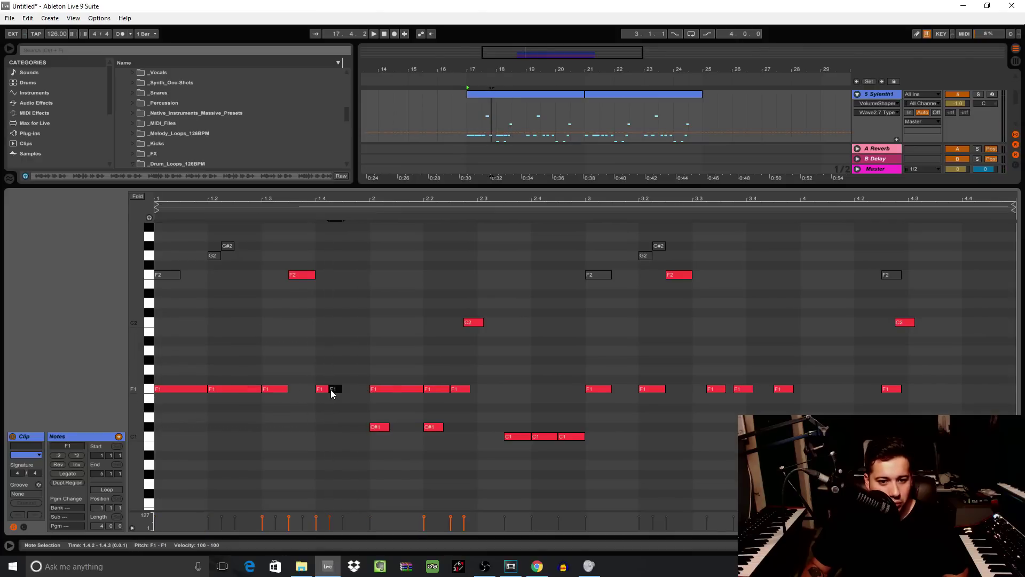
{"action": "key", "text": "space"}
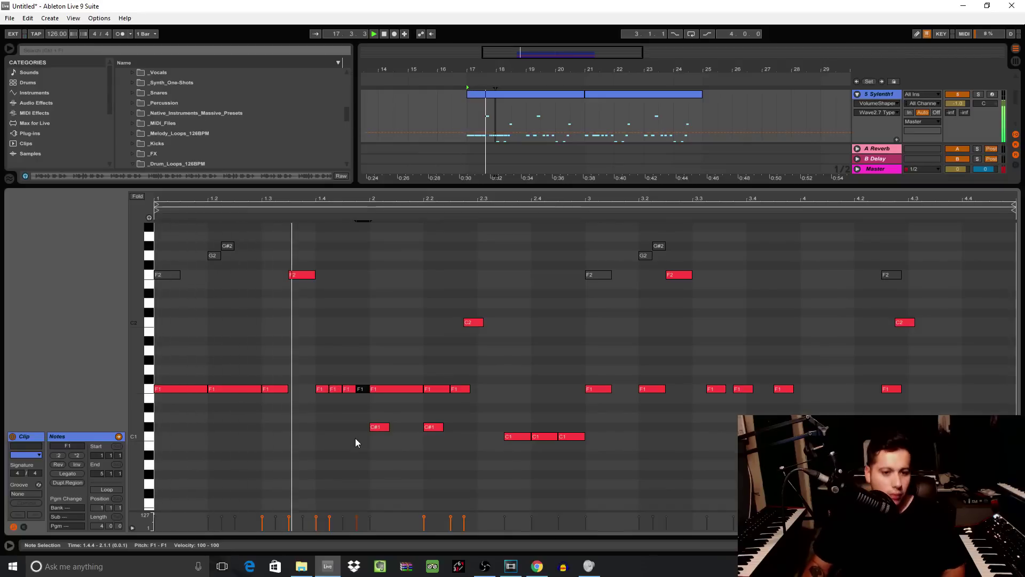
- Delete the F1 notes at 2.1 and 1.4.2, and lengthen the F1 note at 1.4 to half a beat
{"action": "double_click", "coordinate": [392, 390]}
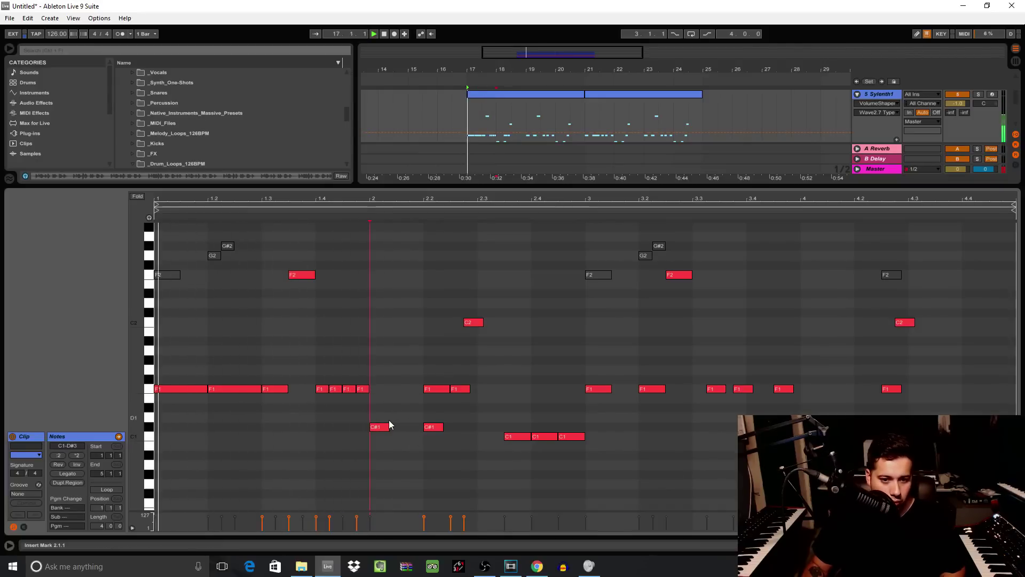
{"action": "double_click", "coordinate": [337, 389]}
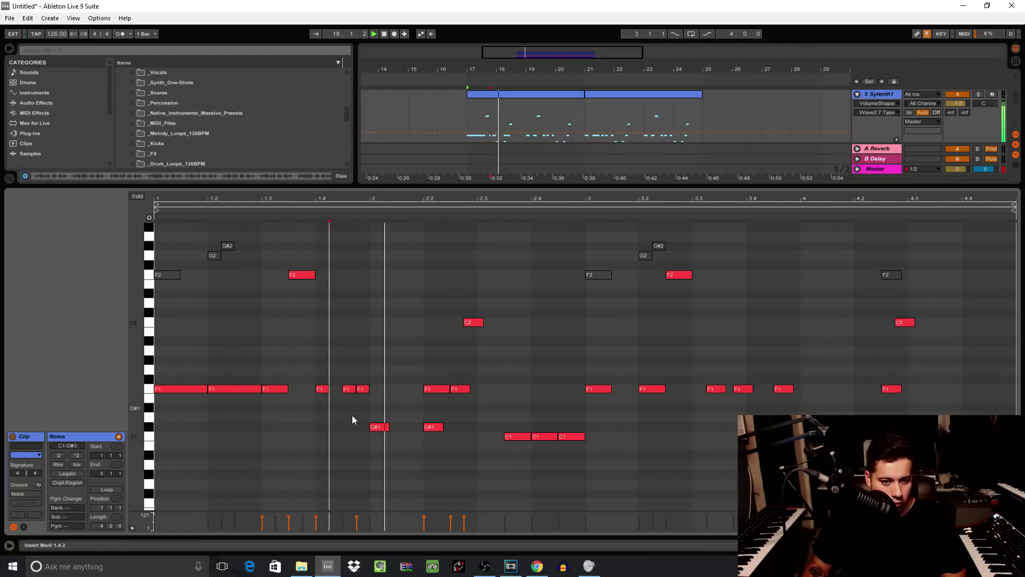
{"action": "key", "text": "space"}
{"action": "left_click_drag", "start_coordinate": [327, 389], "coordinate": [340, 389]}
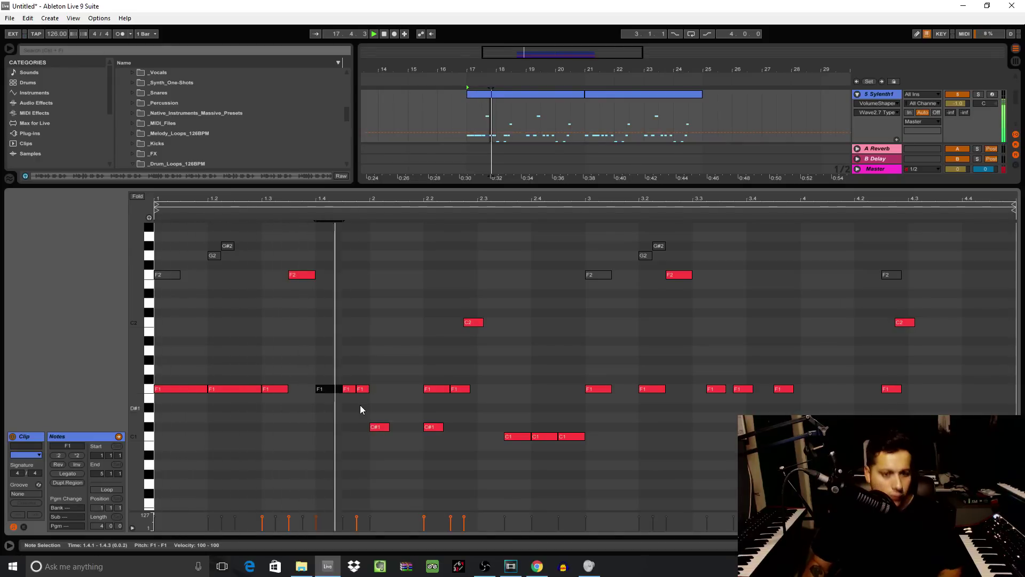
{"action": "key", "text": "space"}
- Replace the two remaining short F1 notes before bar 2 with a half-beat C2 note at 1.4.3 and play the bassline
{"action": "double_click", "coordinate": [363, 389]}
{"action": "double_click", "coordinate": [348, 389]}
{"action": "key", "text": "space"}
{"action": "key", "text": "space"}
{"action": "left_click", "coordinate": [334, 389]}
{"action": "double_click", "coordinate": [364, 323]}
{"action": "key", "text": "space"}
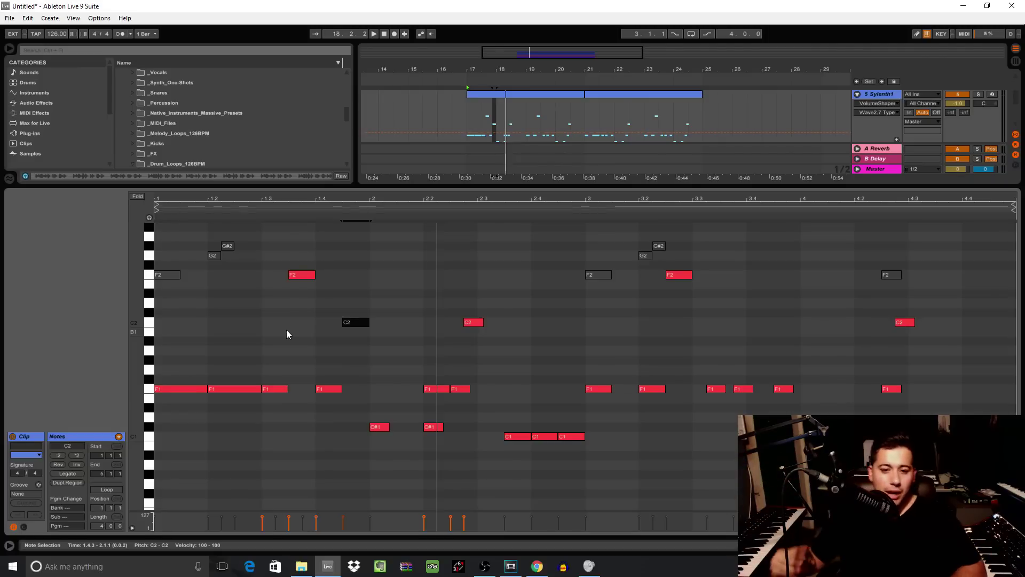
{"action": "key", "text": "space"}
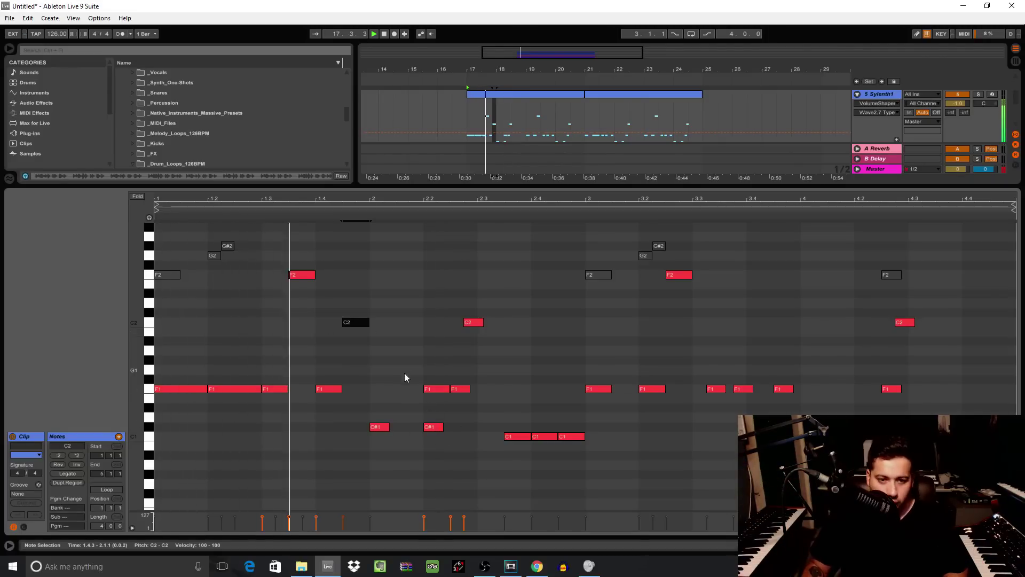
- Lengthen the C#1 notes at 2.1 and 2.2 to one beat each
{"action": "key", "text": "space"}
{"action": "left_click", "coordinate": [409, 428]}
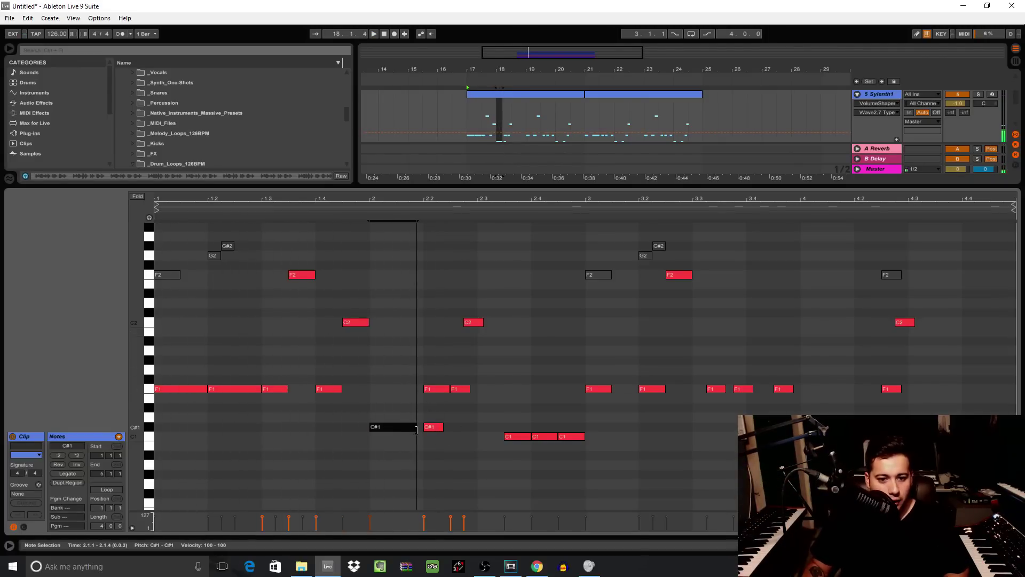
{"action": "left_click_drag", "start_coordinate": [442, 427], "coordinate": [475, 427]}
- Delete the two F1 notes sitting above the C#1 note at 2.2 and play the bassline
{"action": "left_click", "coordinate": [435, 389]}
{"action": "key", "text": "Delete"}
{"action": "left_click", "coordinate": [460, 389]}
{"action": "left_click", "coordinate": [464, 383]}
{"action": "left_click", "coordinate": [465, 388]}
{"action": "key", "text": "Delete"}
{"action": "key", "text": "space"}
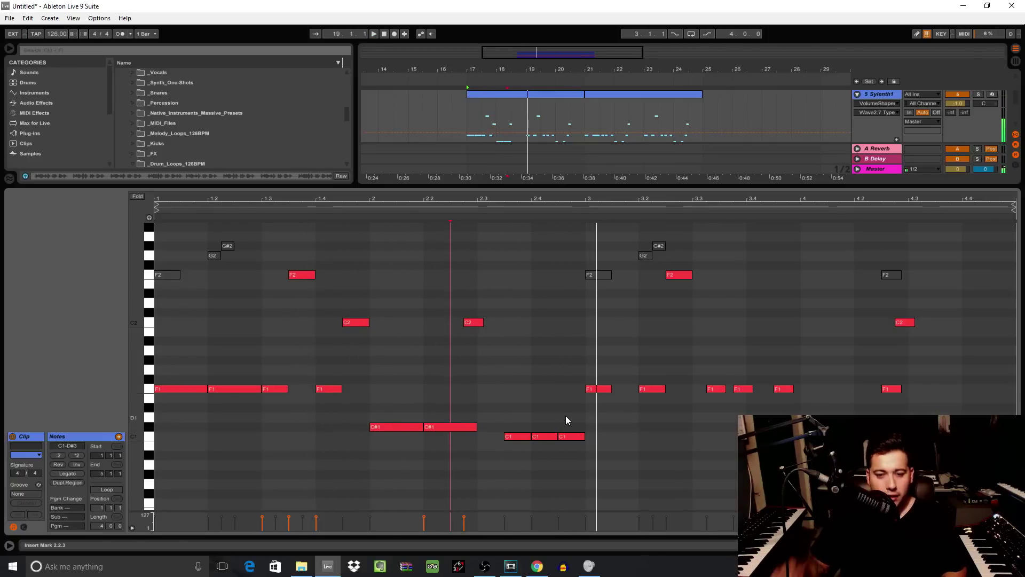
{"action": "key", "text": "space"}
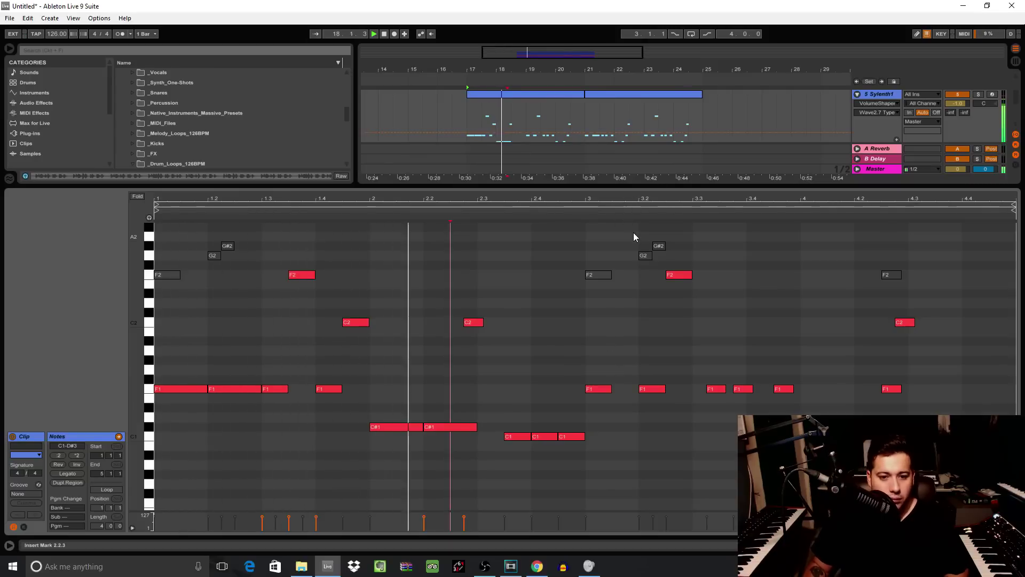
- Change the last two C1 notes before bar 3 to C#1 at 2.4 and D#1 at 2.4.3, and play the bassline
{"action": "key", "text": "space"}
{"action": "left_click_drag", "start_coordinate": [546, 436], "coordinate": [579, 407]}
{"action": "left_click", "coordinate": [553, 408]}
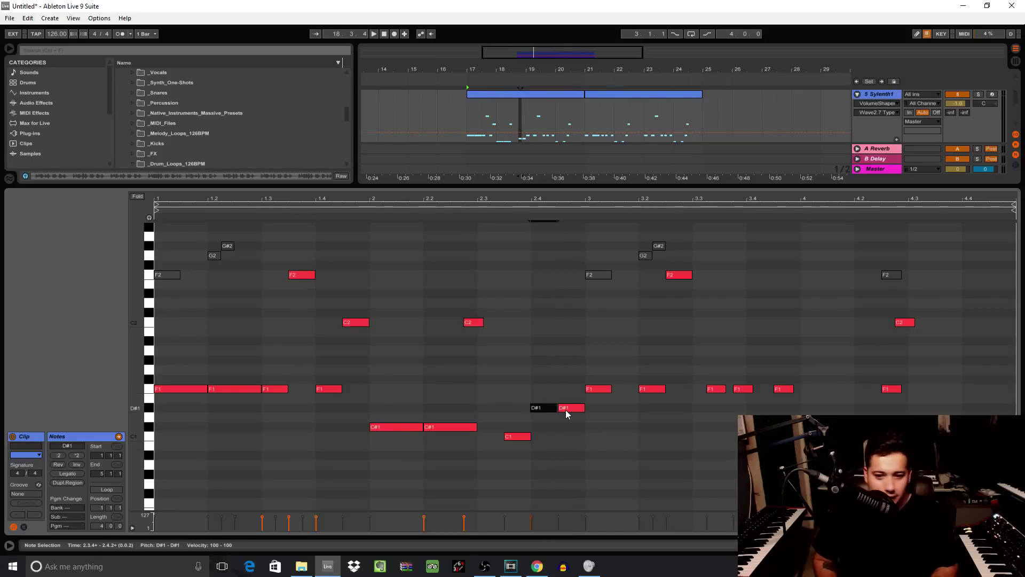
{"action": "key", "text": "Right"}
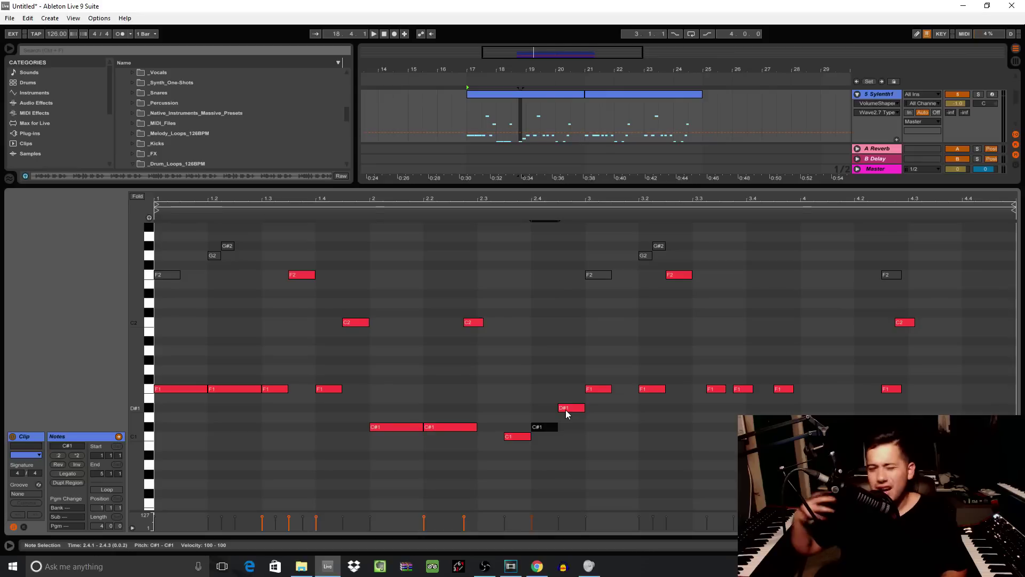
{"action": "key", "text": "space"}
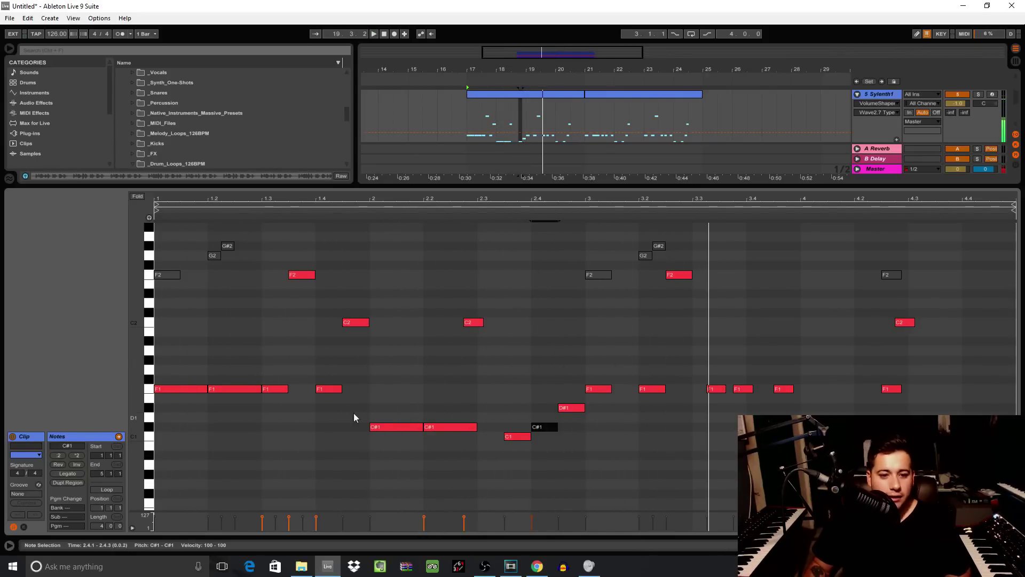
- Copy all notes of bar 1 to bar 3 and play the bassline
{"action": "key", "text": "space"}
{"action": "left_click_drag", "start_coordinate": [372, 405], "coordinate": [30, 201]}
{"action": "key", "text": "Delete"}
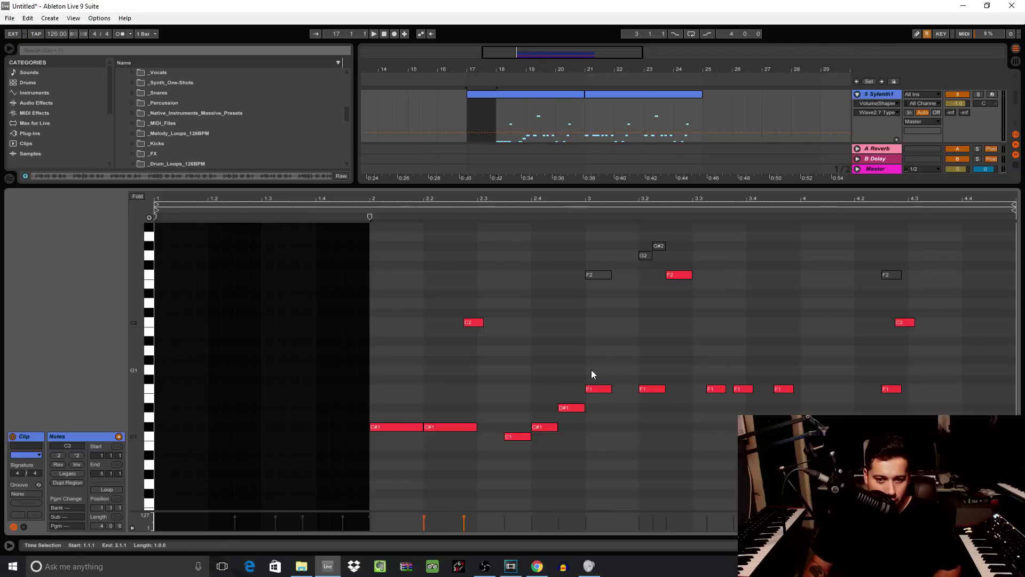
{"action": "key", "text": "ctrl+z"}
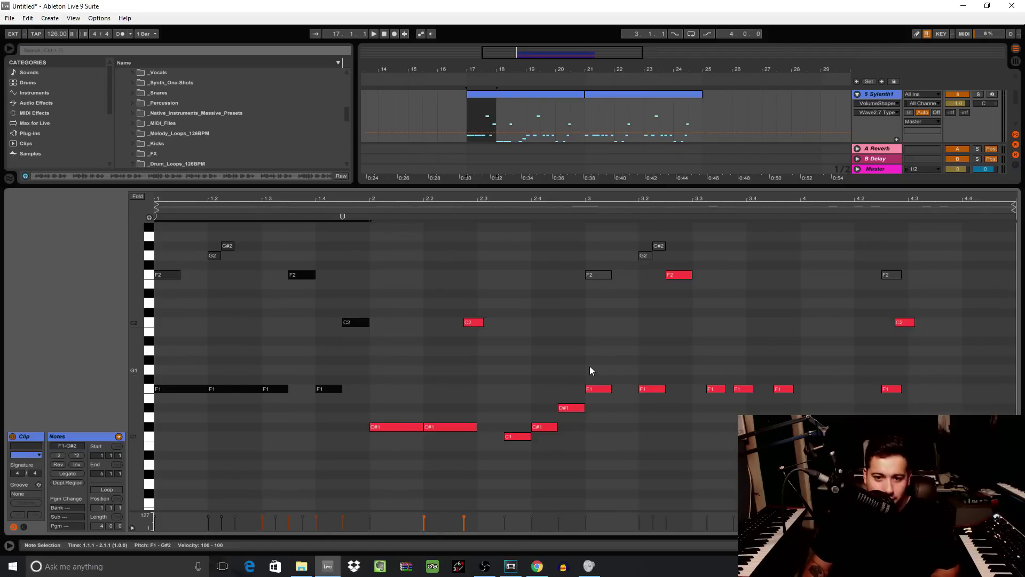
{"action": "left_click", "coordinate": [594, 369]}
{"action": "key", "text": "ctrl+v"}
{"action": "key", "text": "space"}
- Delete the old F2 note at 3.2.3 and the muted F2, G2 and G#2 notes in bar 3
{"action": "left_click_drag", "start_coordinate": [680, 285], "coordinate": [668, 275]}
{"action": "key", "text": "Delete"}
{"action": "left_click_drag", "start_coordinate": [593, 283], "coordinate": [660, 244]}
{"action": "key", "text": "Delete"}
- Delete the leftover short F1 note at 3.3.4, keeping the copied F1 note at 3.3
{"action": "left_click", "coordinate": [716, 391]}
{"action": "key", "text": "Delete"}
{"action": "key", "text": "ctrl+z"}
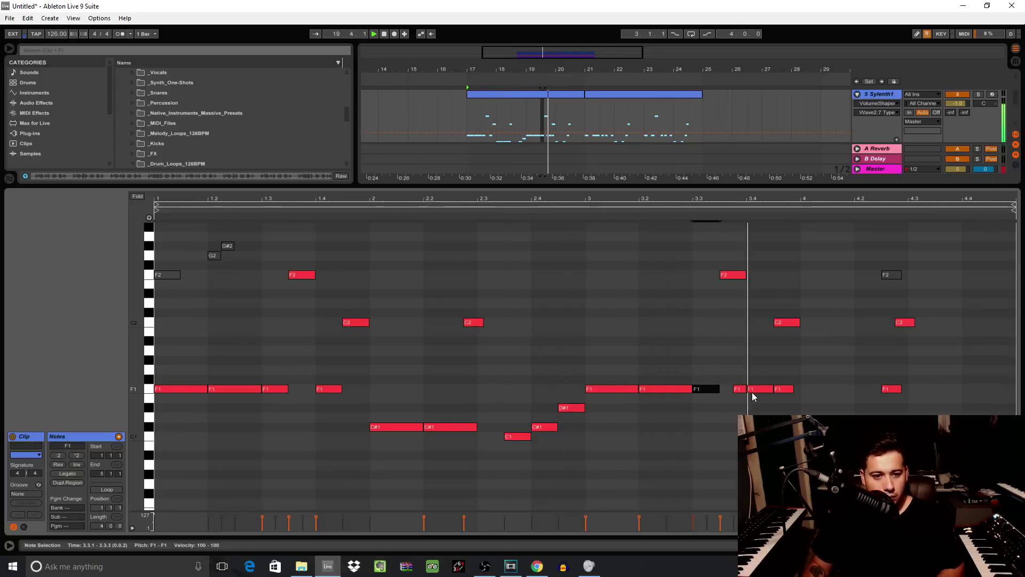
{"action": "left_click", "coordinate": [740, 389]}
{"action": "key", "text": "Delete"}
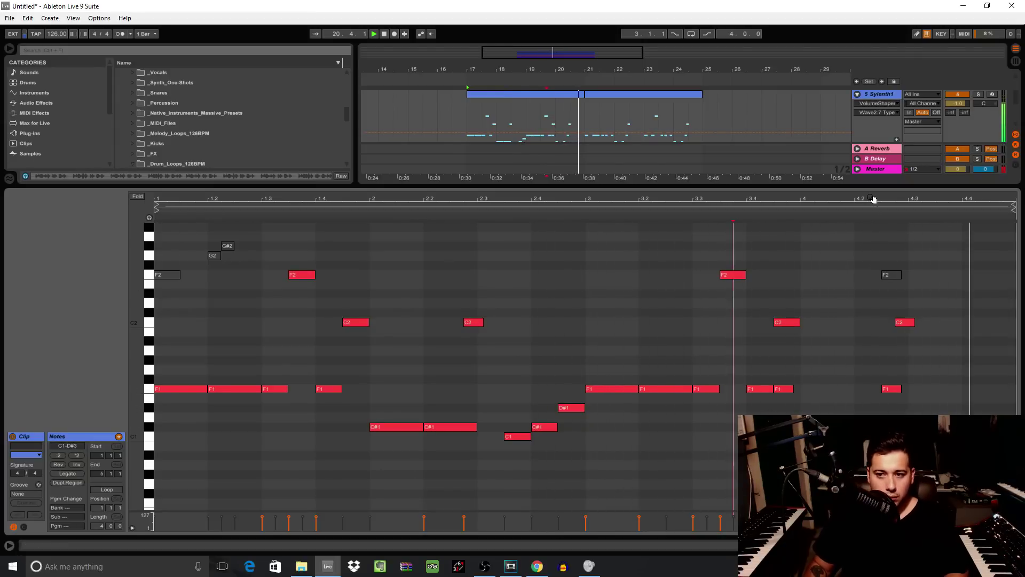
- Copy all notes of bar 2 to bar 4
{"action": "left_click_drag", "start_coordinate": [579, 474], "coordinate": [402, 280]}
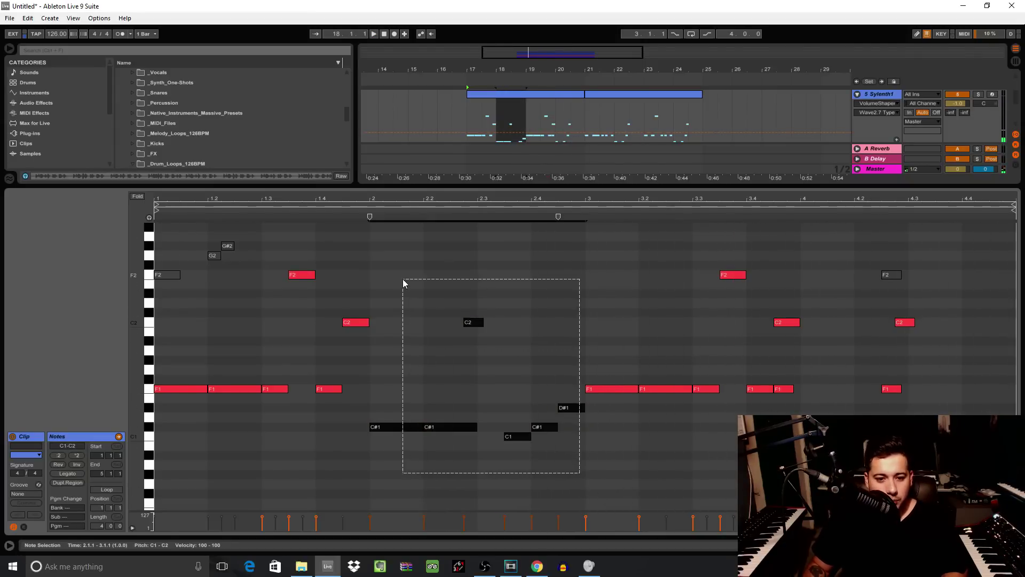
{"action": "key", "text": "Delete"}
{"action": "key", "text": "ctrl+z"}
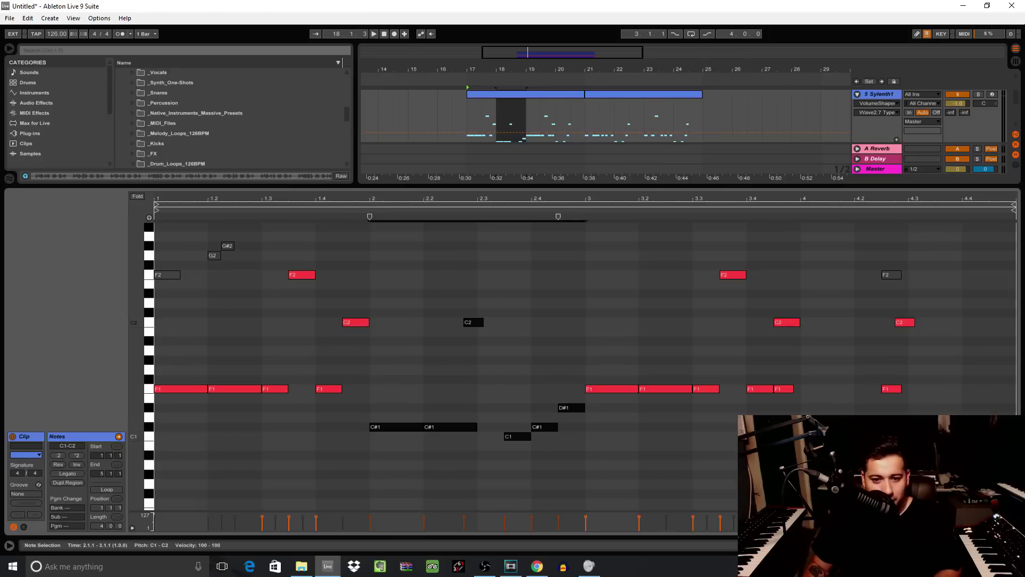
{"action": "left_click", "coordinate": [802, 458]}
{"action": "key", "text": "ctrl+v"}
- Delete the leftover F1 note at 4.2.3
{"action": "left_click", "coordinate": [896, 390]}
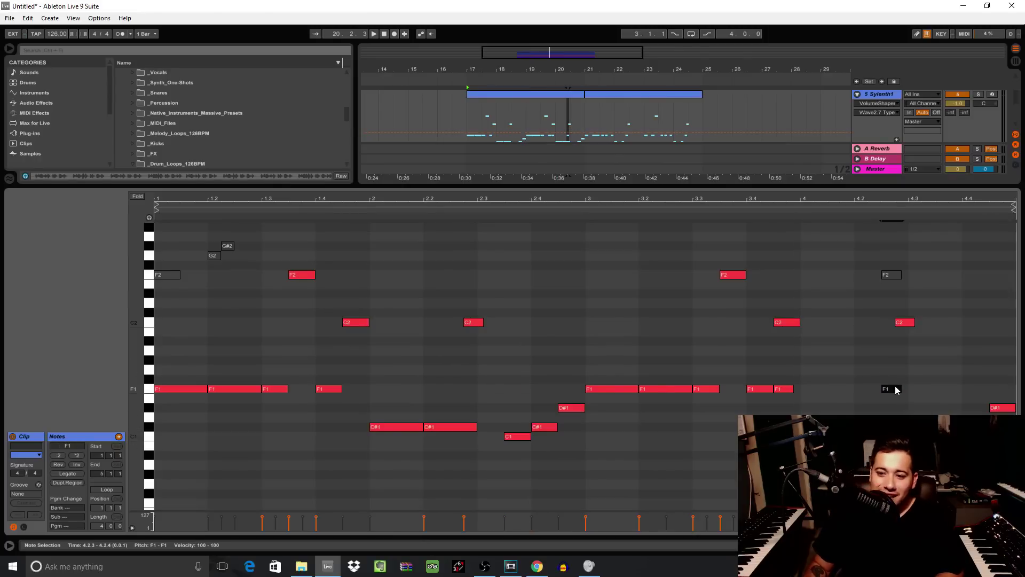
{"action": "key", "text": "Delete"}
{"action": "mouse_move", "coordinate": [1007, 438]}
{"action": "left_mouse_down"}
{"action": "mouse_move", "coordinate": [969, 426]}
{"action": "mouse_move", "coordinate": [1009, 425]}
{"action": "left_mouse_up"}
{"action": "left_click", "coordinate": [965, 447]}
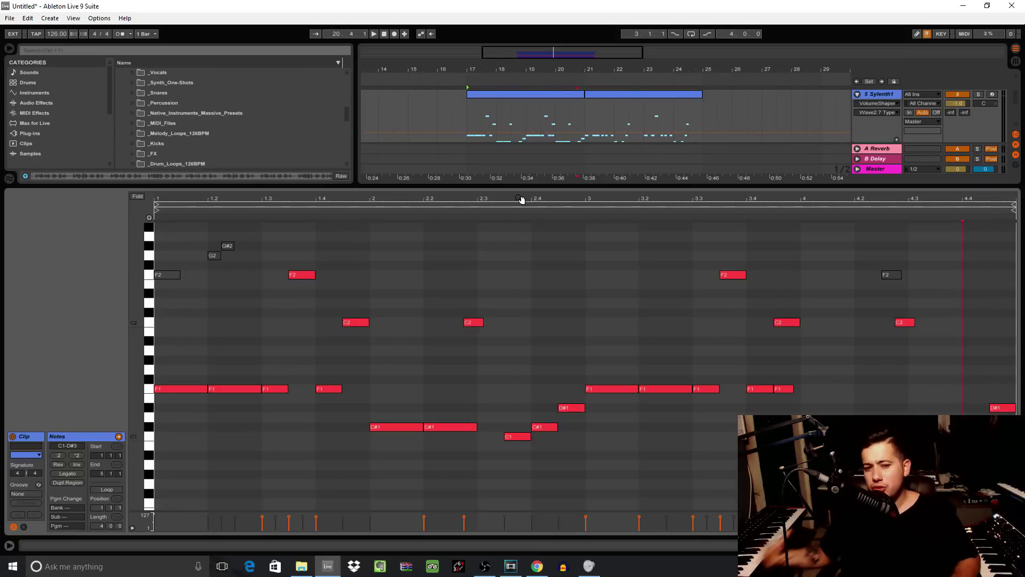
- Try raising the opening F1 note of bar 1 to C#2 and play the bassline
{"action": "left_click_drag", "start_coordinate": [166, 389], "coordinate": [181, 319]}
{"action": "key", "text": "space"}
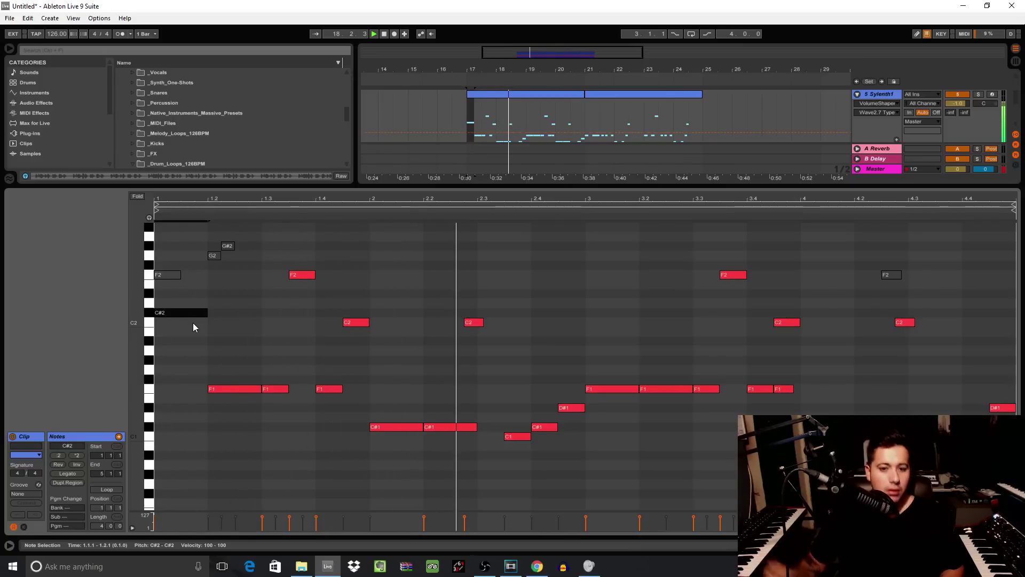
{"action": "key", "text": "space"}
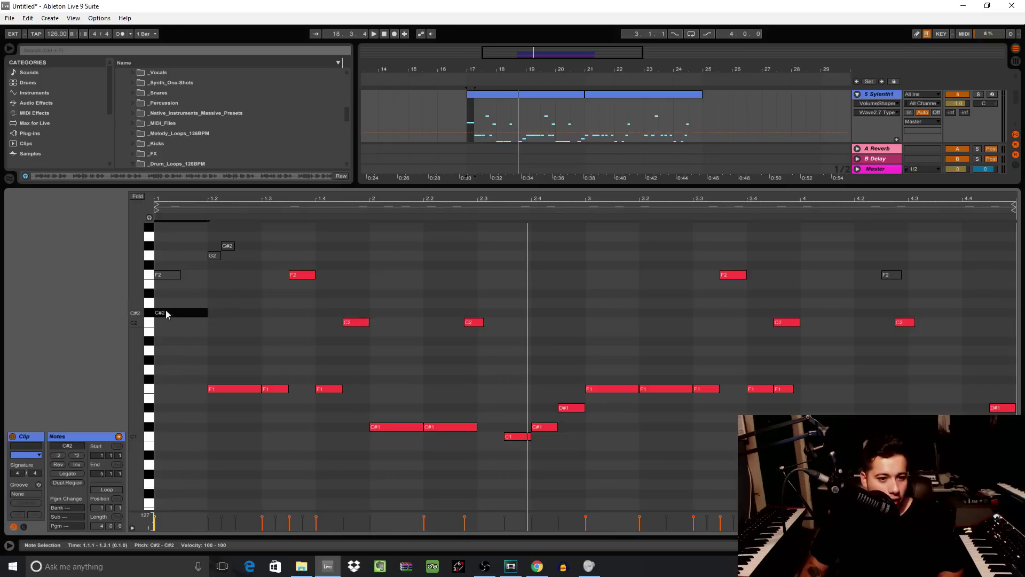
- Try stacking F2 and G#2 notes above the opening C#2 note as a chord, and delete them
{"action": "left_click_drag", "start_coordinate": [168, 312], "coordinate": [172, 245]}
{"action": "left_click", "coordinate": [180, 273], "text": "shift"}
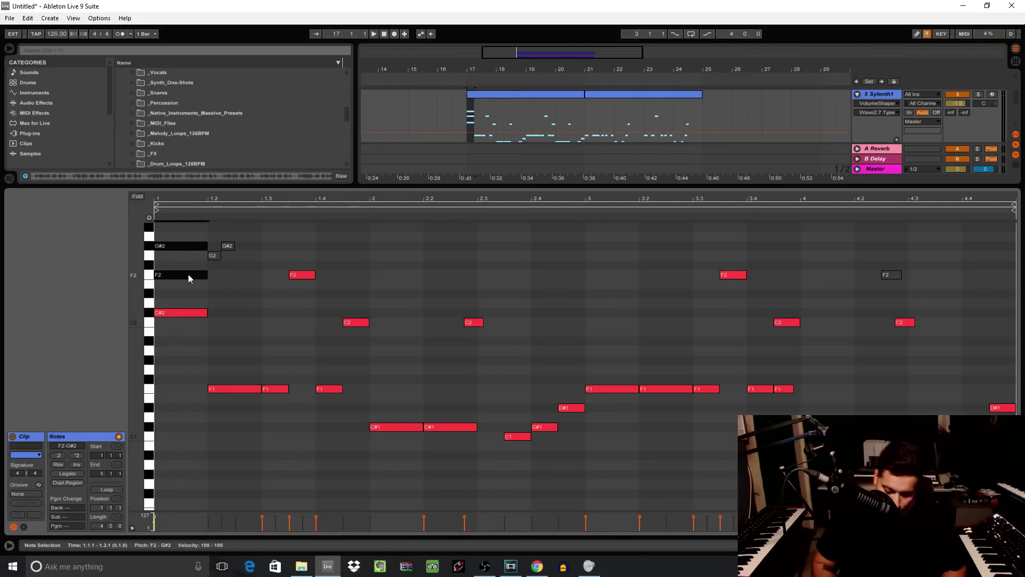
{"action": "key", "text": "Delete"}
- Return the opening note to F1 at half a beat, add a copy directly after it raised to C#2, and play the bassline
{"action": "left_click_drag", "start_coordinate": [196, 312], "coordinate": [181, 388]}
{"action": "key", "text": "ctrl+d"}
{"action": "key", "text": "Up"}
{"action": "key", "text": "Up"}
{"action": "key", "text": "Up"}
{"action": "key", "text": "Up"}
{"action": "key", "text": "Up"}
{"action": "key", "text": "Up"}
{"action": "key", "text": "Up"}
{"action": "key", "text": "Up"}
{"action": "key", "text": "space"}
{"action": "left_click", "coordinate": [297, 304]}
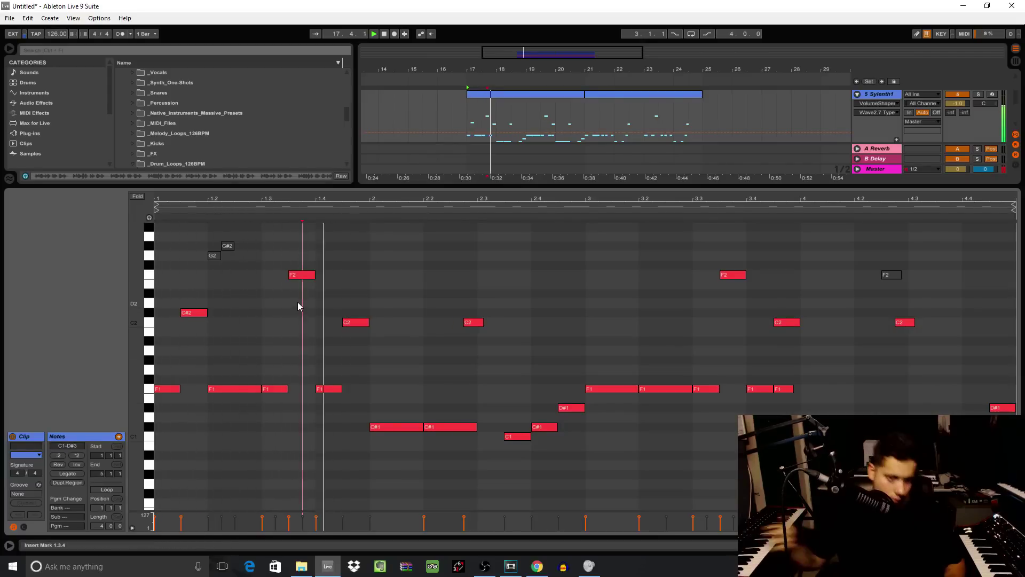
{"action": "key", "text": "space"}
- Lower the C#2 note at 1.1.3 to C2 and play the bassline
{"action": "mouse_move", "coordinate": [193, 313]}
{"action": "left_mouse_down"}
{"action": "mouse_move", "coordinate": [202, 297]}
{"action": "mouse_move", "coordinate": [191, 315]}
{"action": "mouse_move", "coordinate": [195, 300]}
{"action": "mouse_move", "coordinate": [197, 330]}
{"action": "mouse_move", "coordinate": [203, 324]}
{"action": "left_mouse_up"}
{"action": "key", "text": "space"}
{"action": "key", "text": "space"}
{"action": "key", "text": "Down"}
{"action": "key", "text": "space"}
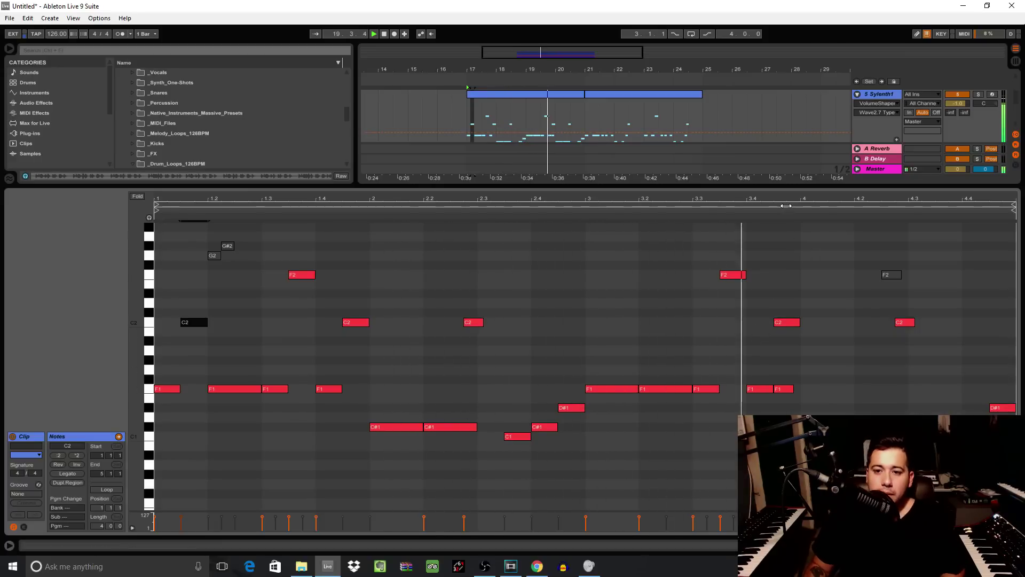
- Duplicate the edited four-bar bass clip onto bars 21 to 24 and enlarge the arrangement to show all tracks
{"action": "left_click", "coordinate": [566, 95]}
{"action": "key", "text": "ctrl+d"}
{"action": "key", "text": "space"}
{"action": "left_click_drag", "start_coordinate": [640, 185], "coordinate": [639, 534]}
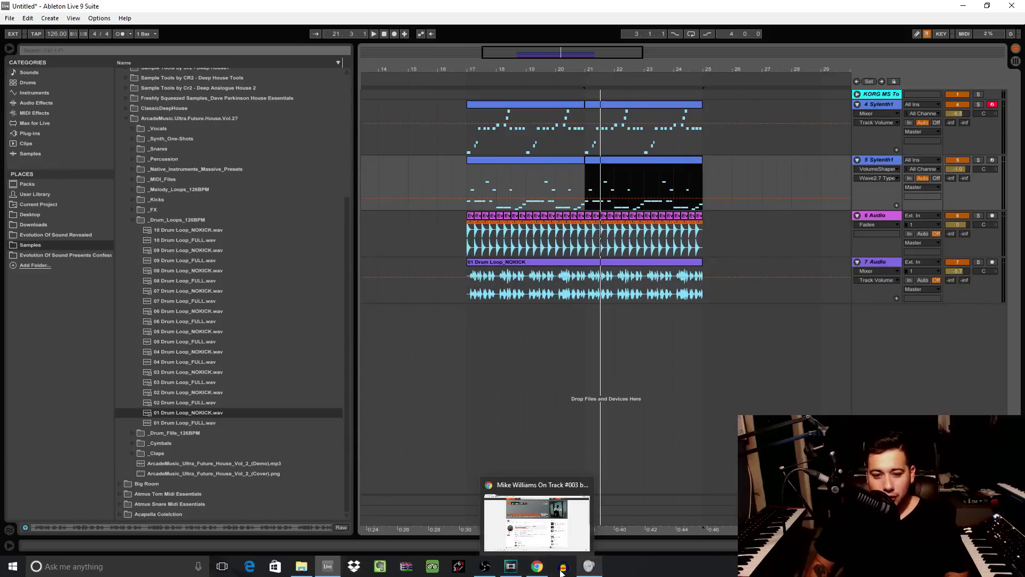
{"action": "mouse_move", "coordinate": [511, 572]}
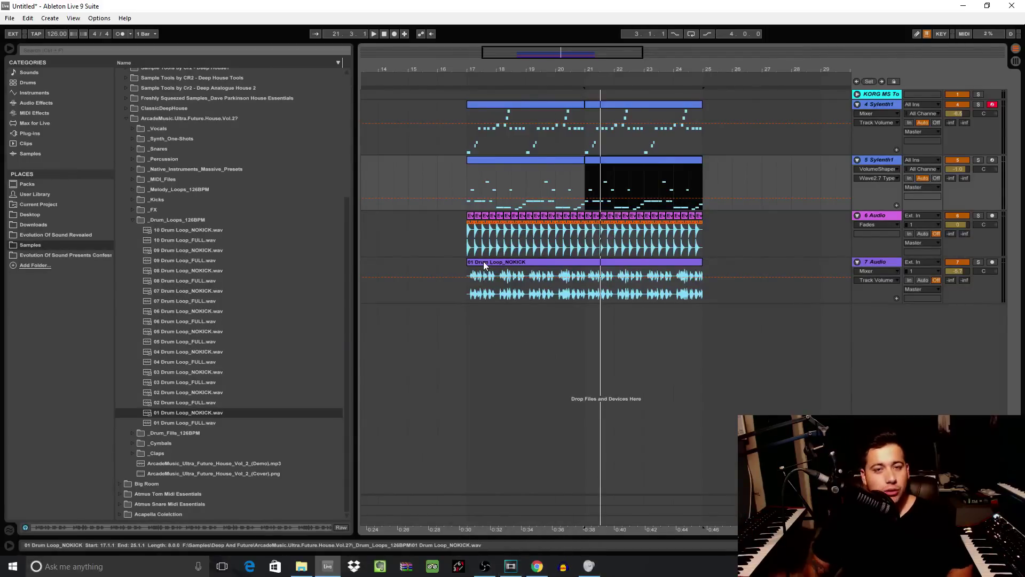